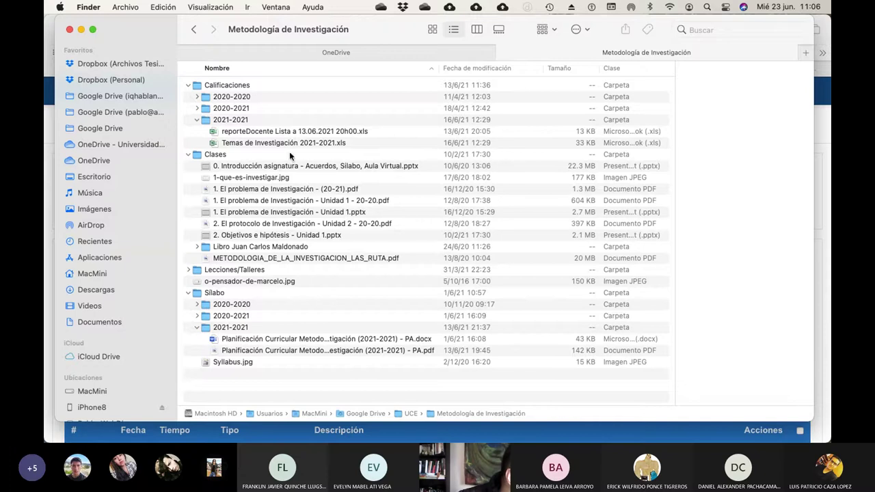
Step: Open Temas de Investigación 2021-2021.xls, move its window to Escritorio 18 and switch to that desktop
{"action": "left_click", "coordinate": [290, 143]}
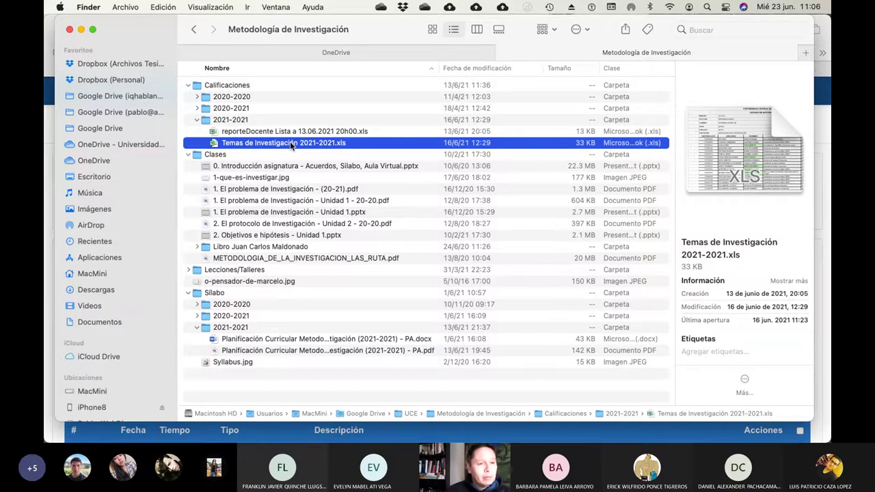
{"action": "double_click", "coordinate": [290, 143]}
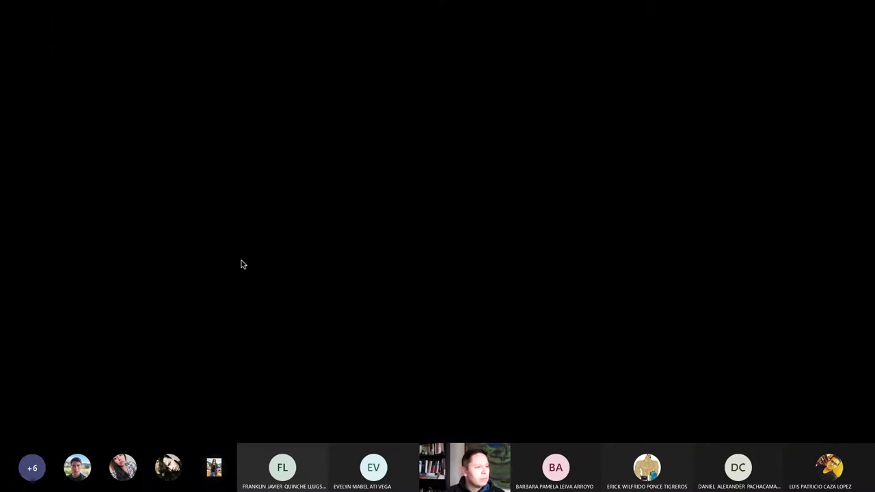
{"action": "key", "text": "ctrl+Up"}
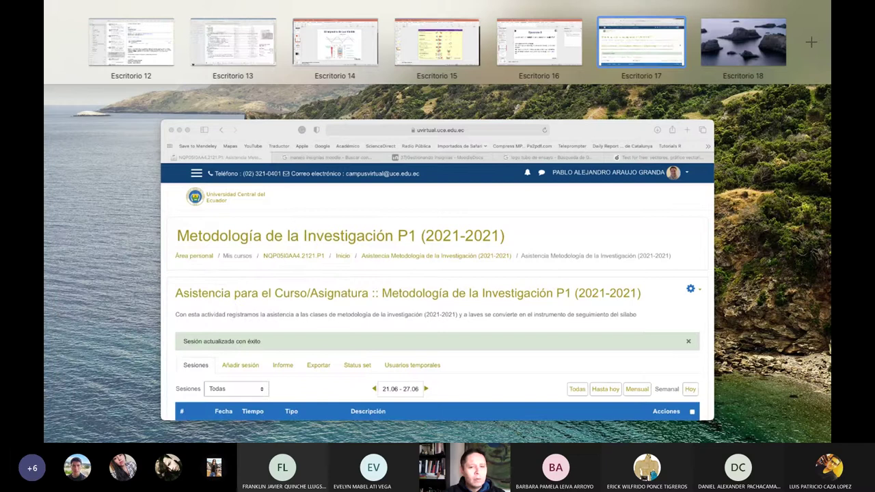
{"action": "left_click_drag", "start_coordinate": [829, 42], "coordinate": [780, 59]}
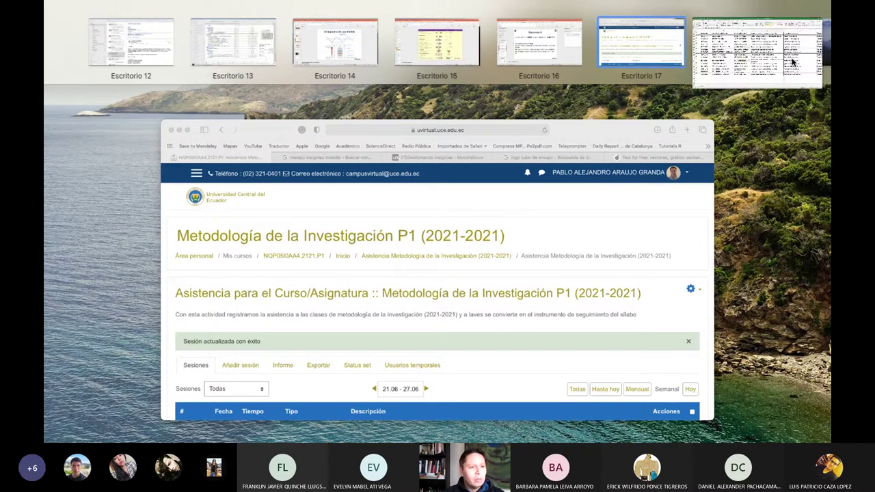
{"action": "left_click", "coordinate": [781, 60]}
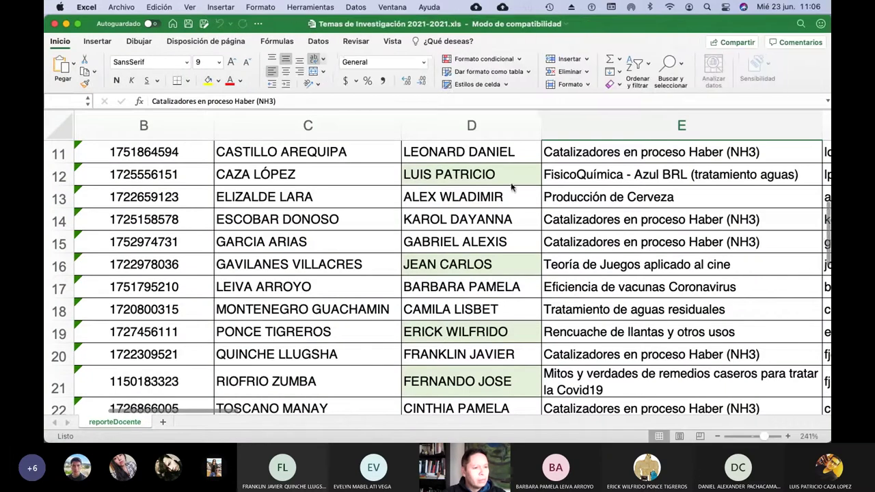
Step: Examine the student list and the research topics assigned in the TEMA column
{"action": "scroll", "coordinate": [566, 214], "scroll_direction": "up", "scroll_amount": 2}
{"action": "scroll", "coordinate": [567, 214], "scroll_direction": "right", "scroll_amount": 2}
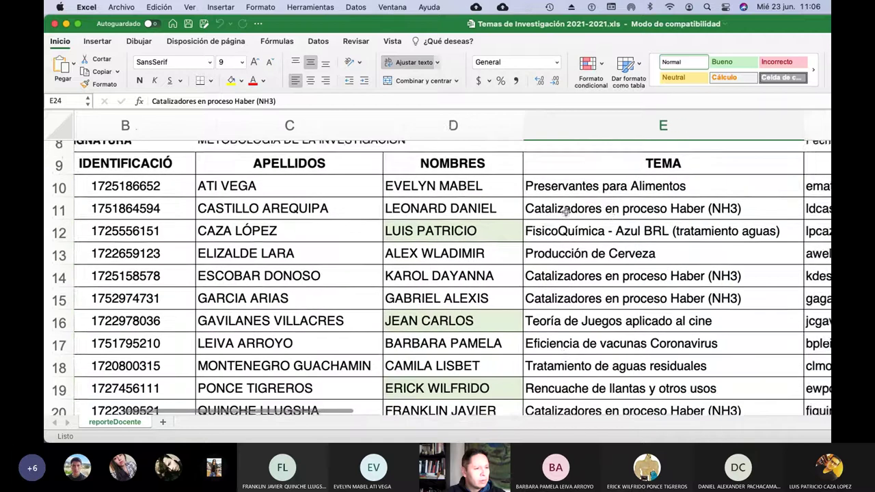
{"action": "scroll", "coordinate": [566, 213], "scroll_direction": "up", "scroll_amount": 1}
{"action": "scroll", "coordinate": [567, 213], "scroll_direction": "right", "scroll_amount": 1}
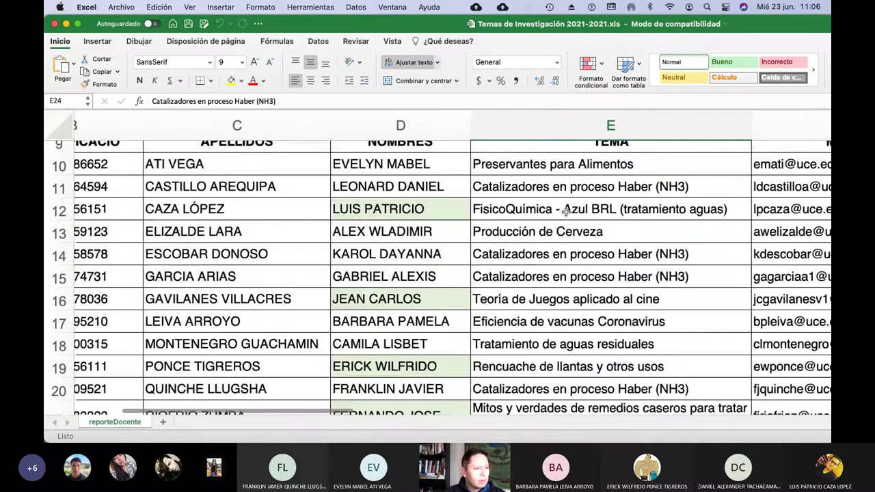
{"action": "scroll", "coordinate": [566, 212], "scroll_direction": "right", "scroll_amount": 2}
{"action": "scroll", "coordinate": [566, 212], "scroll_direction": "up", "scroll_amount": 1}
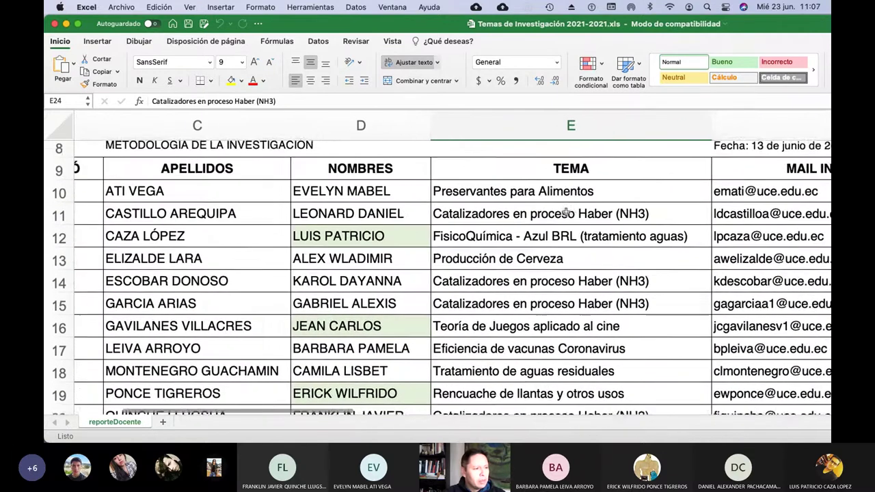
{"action": "scroll", "coordinate": [566, 214], "scroll_direction": "down", "scroll_amount": 1}
{"action": "scroll", "coordinate": [566, 214], "scroll_direction": "left", "scroll_amount": 1}
{"action": "scroll", "coordinate": [533, 255], "scroll_direction": "down", "scroll_amount": 5}
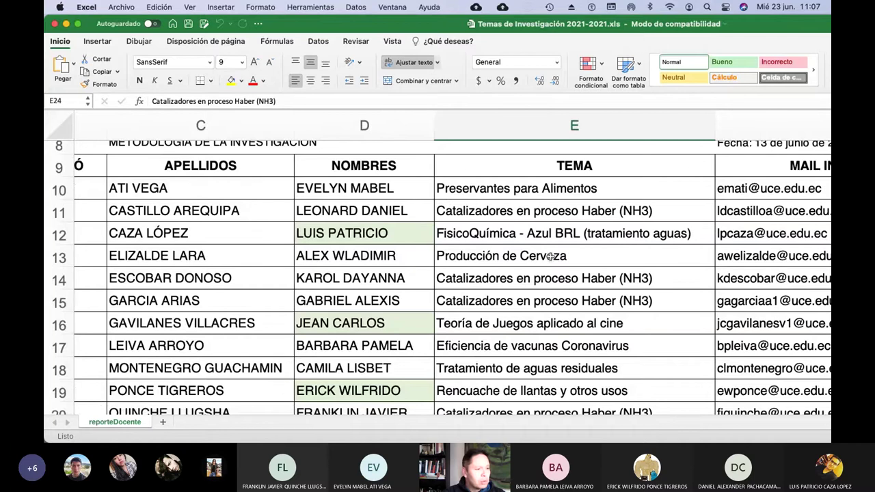
{"action": "scroll", "coordinate": [534, 255], "scroll_direction": "down", "scroll_amount": 2}
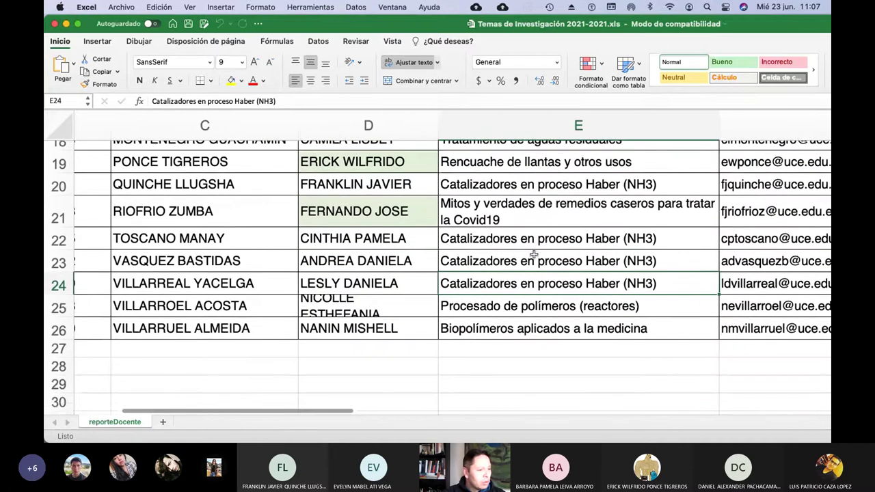
{"action": "scroll", "coordinate": [534, 255], "scroll_direction": "up", "scroll_amount": 7}
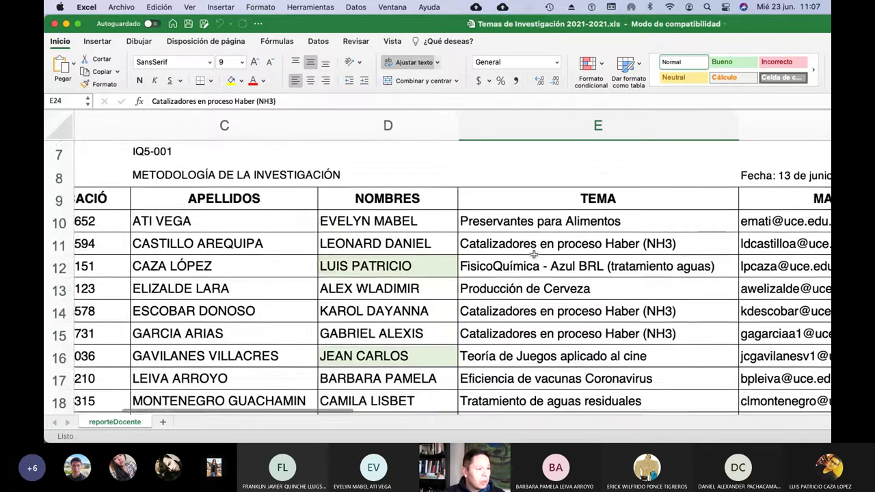
{"action": "scroll", "coordinate": [533, 255], "scroll_direction": "down", "scroll_amount": 1}
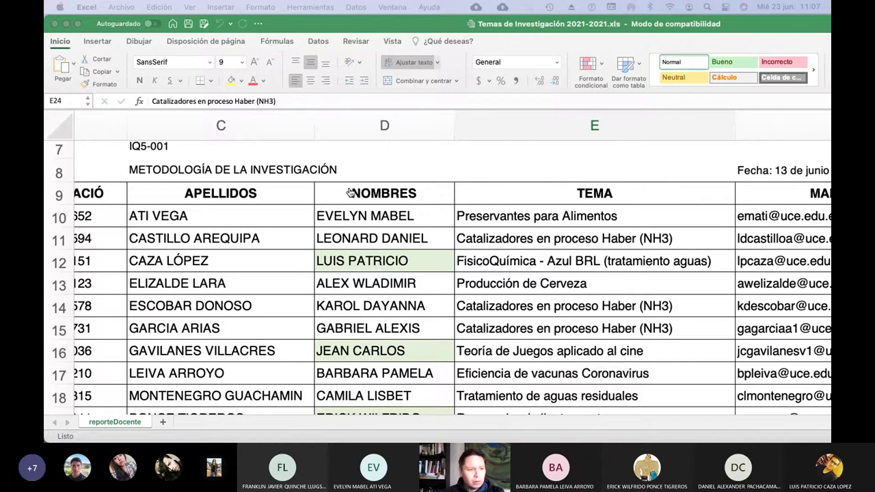
Step: Switch to the Metodología de la Investigación P1 course in Safari and open its Calificaciones section
{"action": "key", "text": "ctrl+Left"}
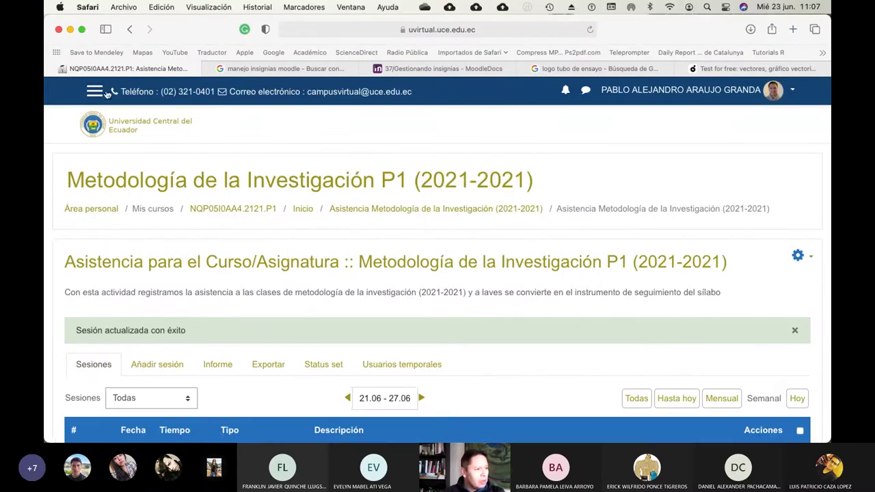
{"action": "left_click", "coordinate": [102, 93]}
{"action": "left_click", "coordinate": [115, 239]}
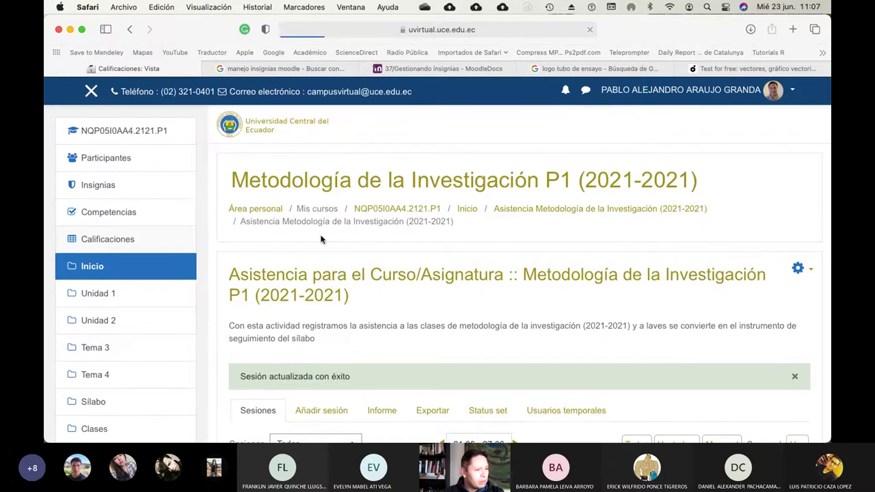
Step: Collapse the course navigation and review the grader report's activity columns through to Total del curso
{"action": "scroll", "coordinate": [321, 236], "scroll_direction": "down", "scroll_amount": 3}
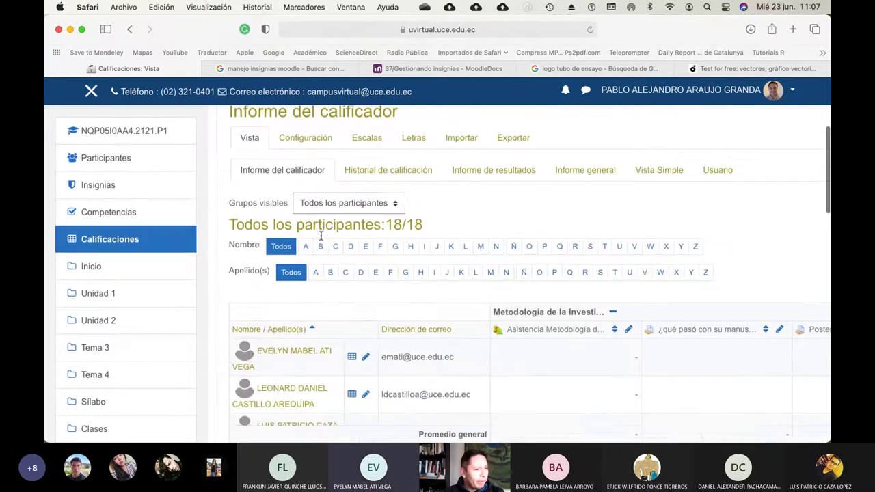
{"action": "scroll", "coordinate": [321, 238], "scroll_direction": "right", "scroll_amount": 2}
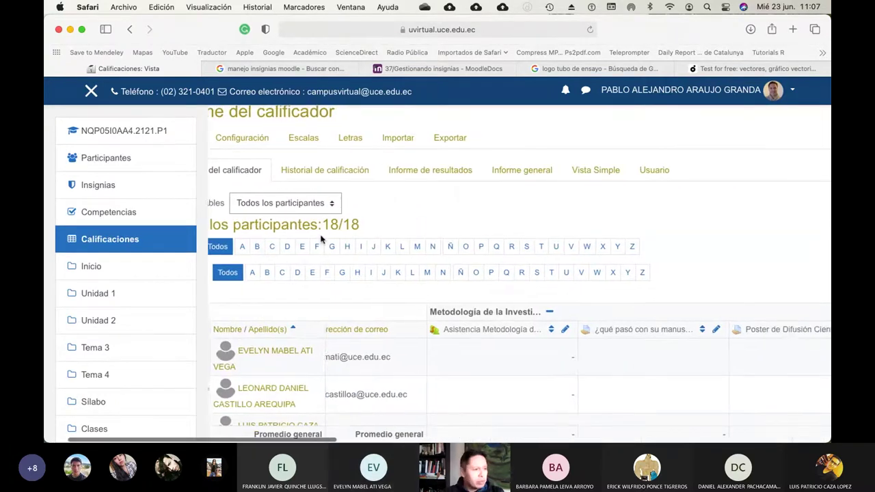
{"action": "left_click", "coordinate": [93, 91]}
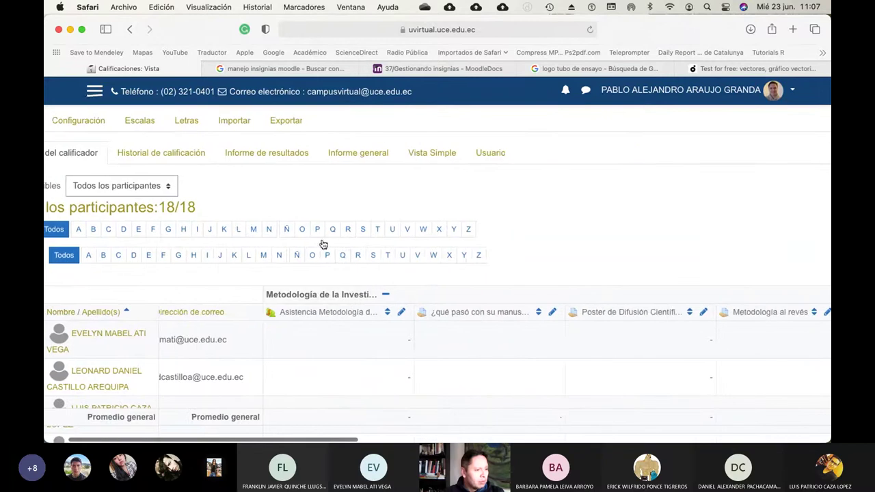
{"action": "scroll", "coordinate": [360, 281], "scroll_direction": "right", "scroll_amount": 1}
{"action": "scroll", "coordinate": [361, 281], "scroll_direction": "right", "scroll_amount": 10}
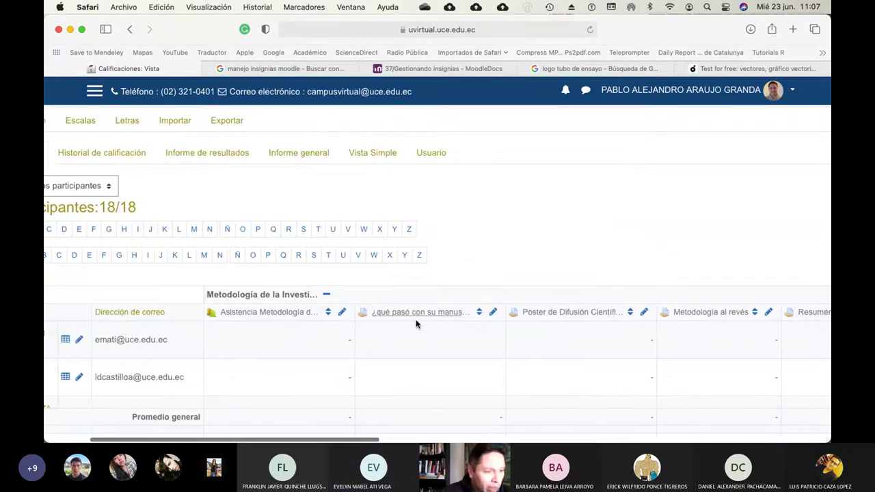
{"action": "scroll", "coordinate": [423, 325], "scroll_direction": "right", "scroll_amount": 10}
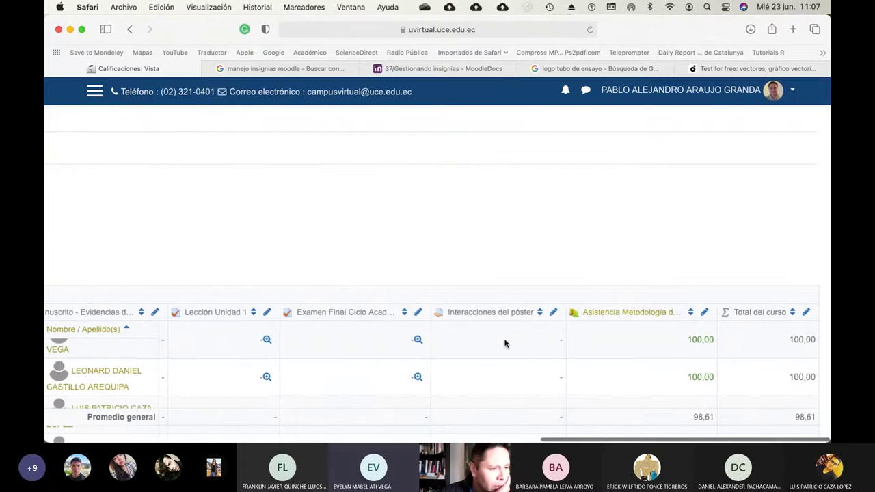
{"action": "scroll", "coordinate": [505, 344], "scroll_direction": "left", "scroll_amount": 15}
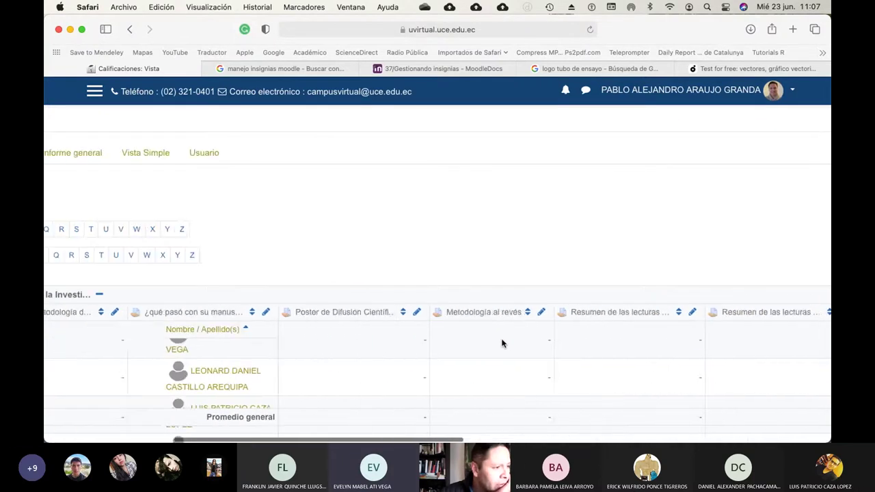
{"action": "scroll", "coordinate": [502, 342], "scroll_direction": "left", "scroll_amount": 5}
{"action": "scroll", "coordinate": [205, 196], "scroll_direction": "up", "scroll_amount": 2}
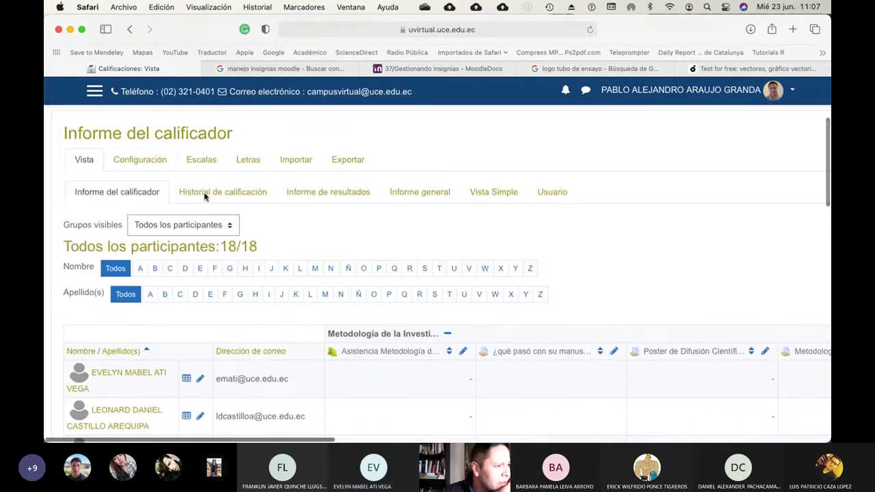
Step: Open the gradebook's Configuración page and start a new grade item below the existing course items
{"action": "left_click", "coordinate": [153, 162]}
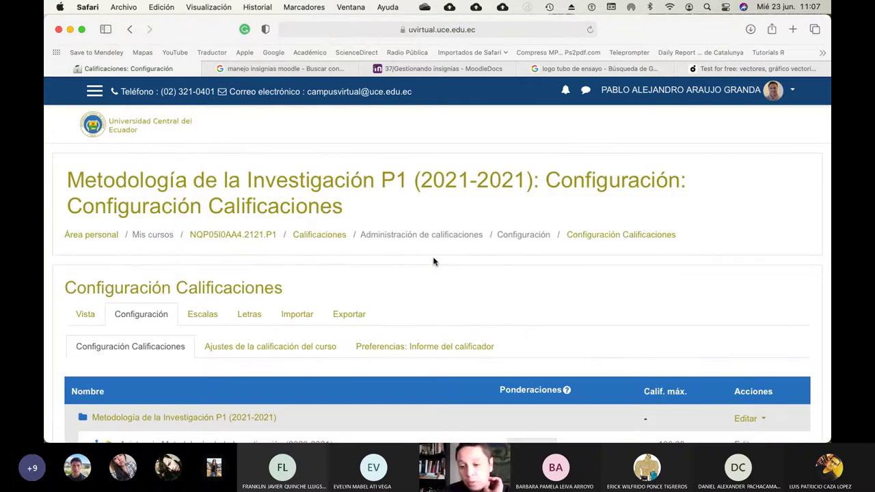
{"action": "scroll", "coordinate": [433, 262], "scroll_direction": "down", "scroll_amount": 6}
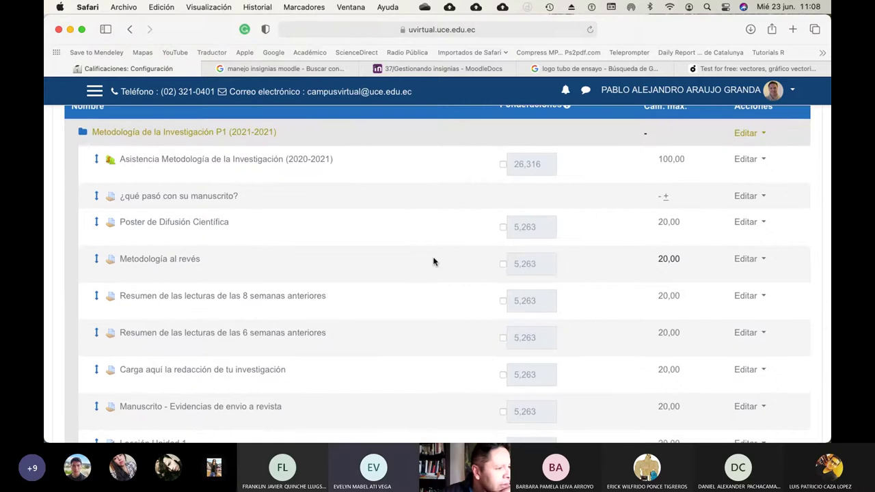
{"action": "scroll", "coordinate": [433, 261], "scroll_direction": "down", "scroll_amount": 5}
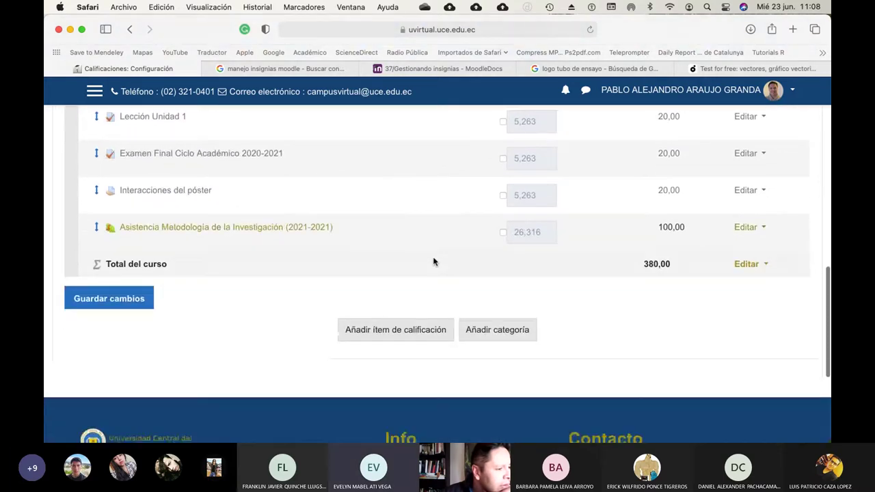
{"action": "left_click", "coordinate": [404, 327]}
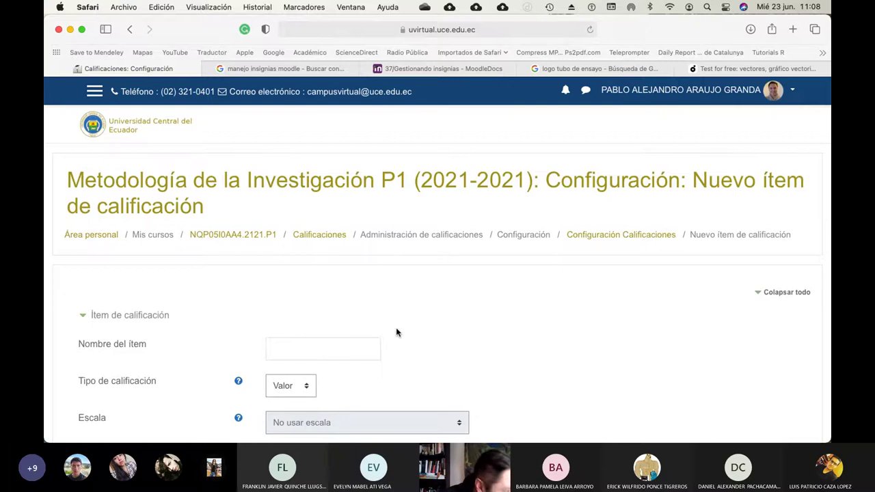
Step: Name the new grade item Avance 1 and set its maximum grade to 20
{"action": "scroll", "coordinate": [396, 332], "scroll_direction": "down", "scroll_amount": 2}
{"action": "left_click", "coordinate": [304, 270]}
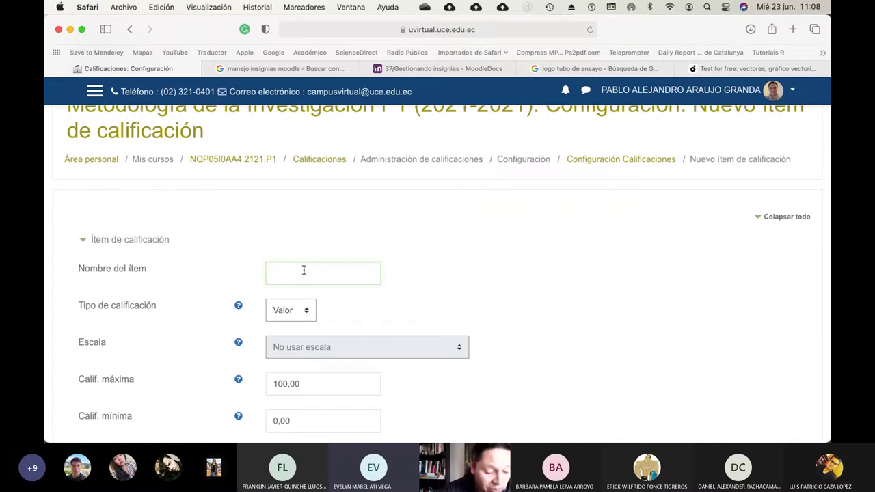
{"action": "type", "text": "Avance 1"}
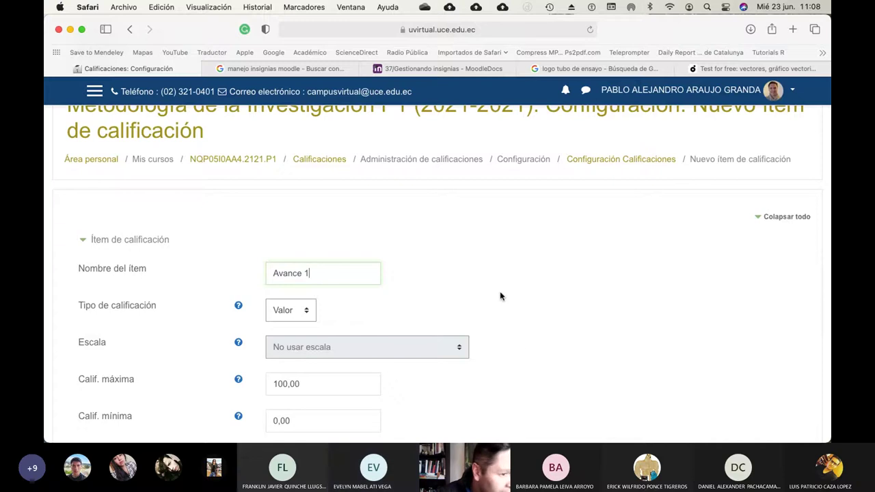
{"action": "scroll", "coordinate": [500, 291], "scroll_direction": "down", "scroll_amount": 2}
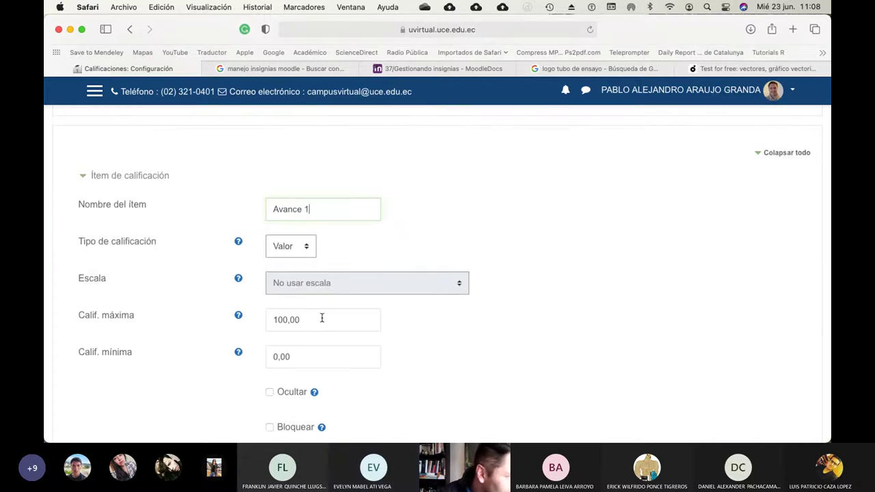
{"action": "left_click_drag", "start_coordinate": [322, 318], "coordinate": [261, 314]}
{"action": "type", "text": "20"}
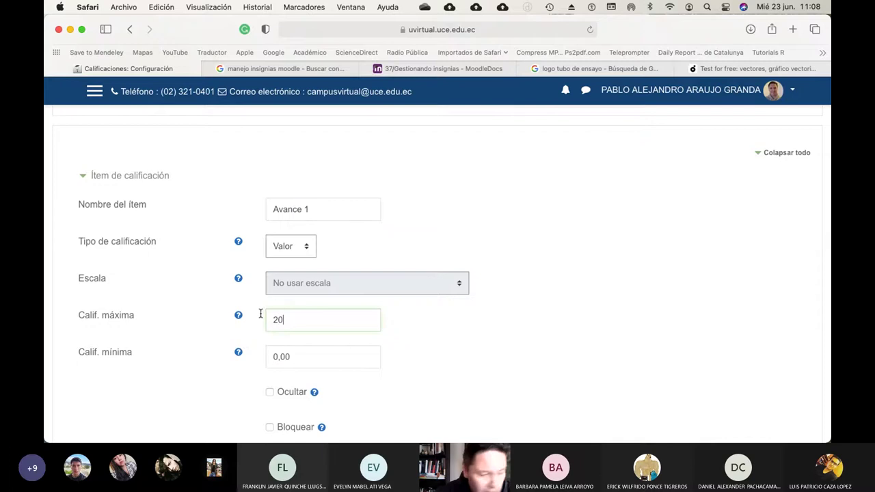
Step: Show the grade item's additional settings, then set the minimum grade to 1 and the passing grade to 14
{"action": "scroll", "coordinate": [398, 323], "scroll_direction": "down", "scroll_amount": 2}
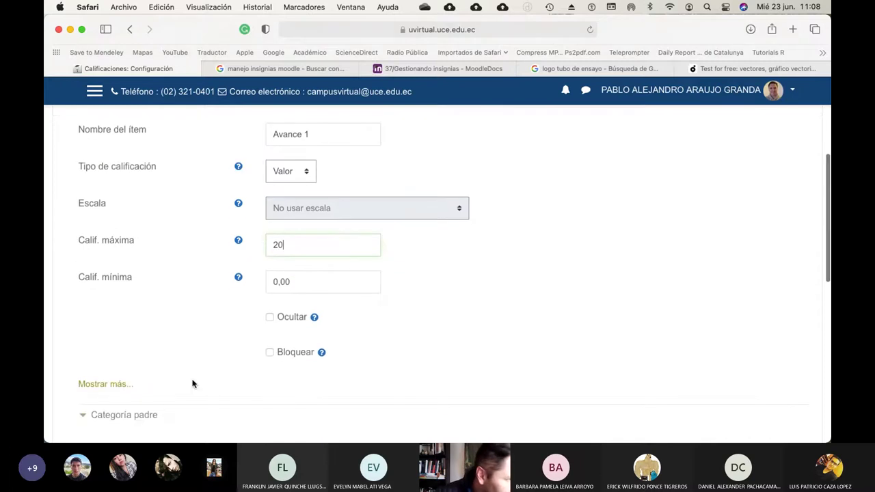
{"action": "left_click", "coordinate": [106, 385]}
{"action": "scroll", "coordinate": [332, 354], "scroll_direction": "down", "scroll_amount": 3}
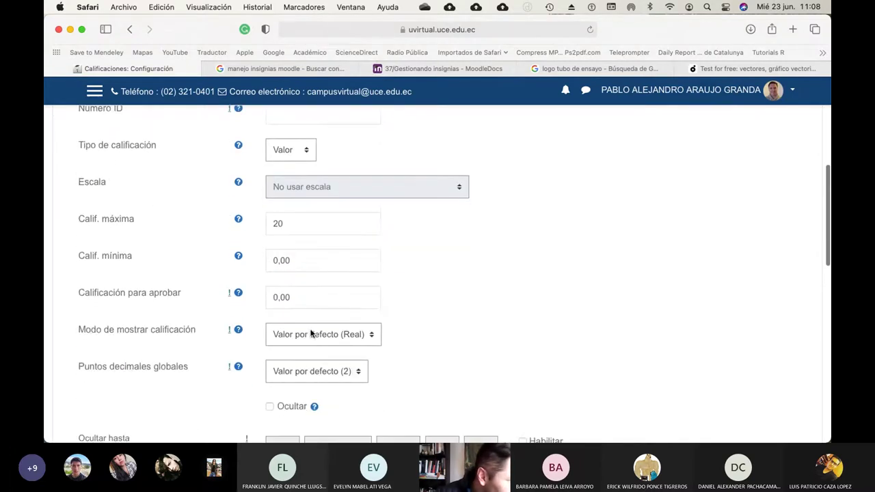
{"action": "double_click", "coordinate": [269, 295]}
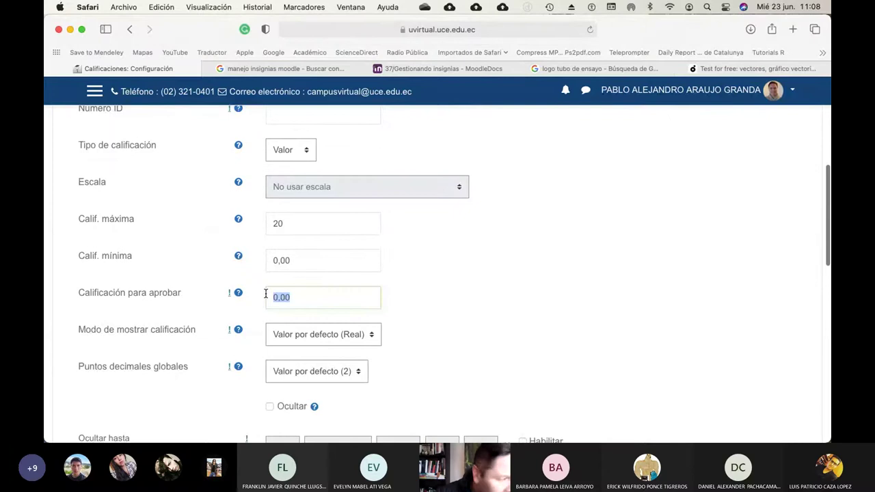
{"action": "double_click", "coordinate": [268, 261]}
{"action": "type", "text": "1"}
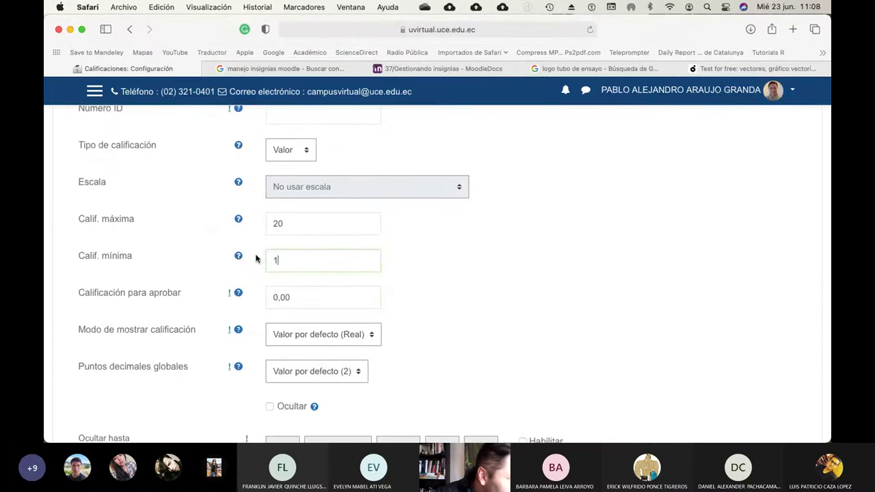
{"action": "double_click", "coordinate": [280, 294]}
{"action": "type", "text": "14"}
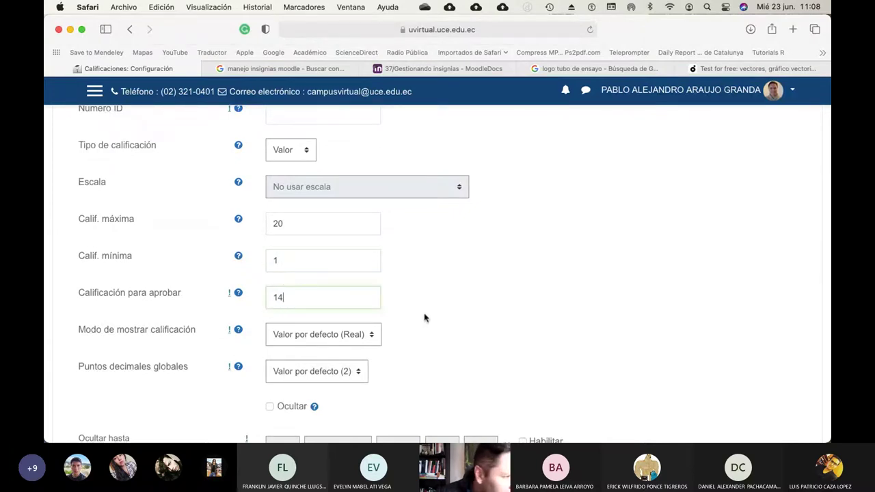
{"action": "scroll", "coordinate": [501, 318], "scroll_direction": "down", "scroll_amount": 1}
{"action": "scroll", "coordinate": [501, 318], "scroll_direction": "down", "scroll_amount": 8}
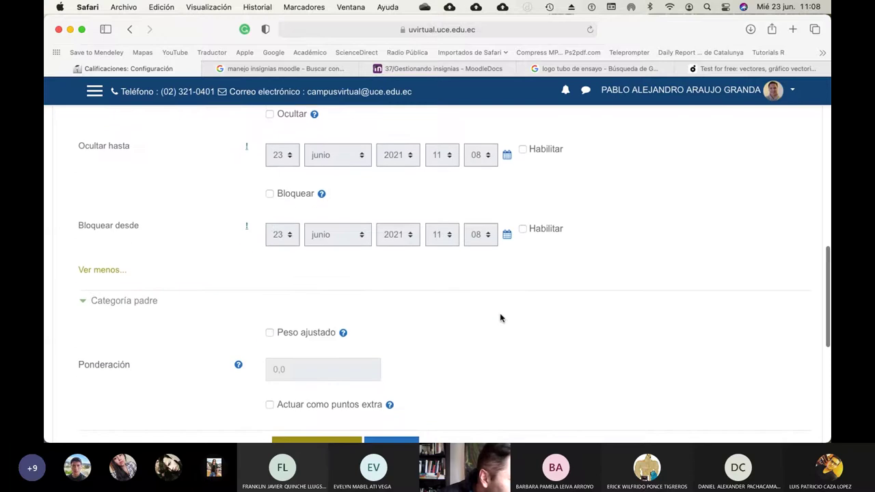
Step: Save the Avance 1 grade item and check its entry at the end of the course grade items
{"action": "scroll", "coordinate": [461, 319], "scroll_direction": "down", "scroll_amount": 4}
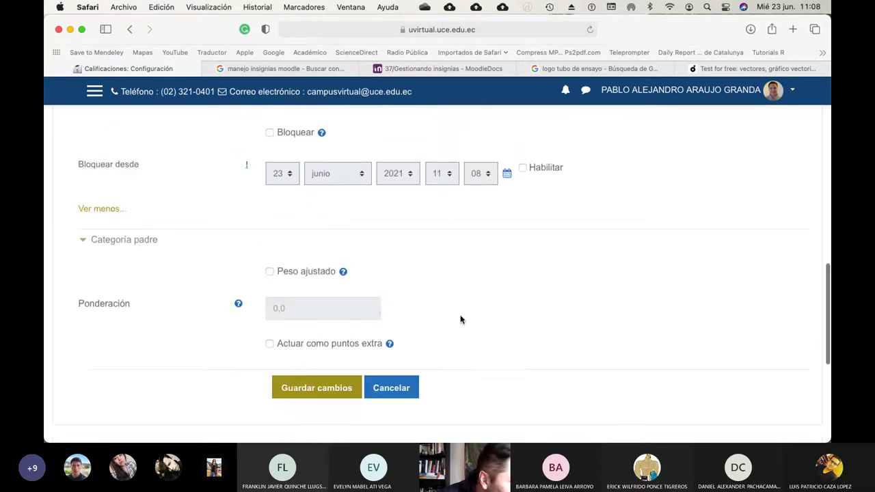
{"action": "left_click", "coordinate": [299, 325]}
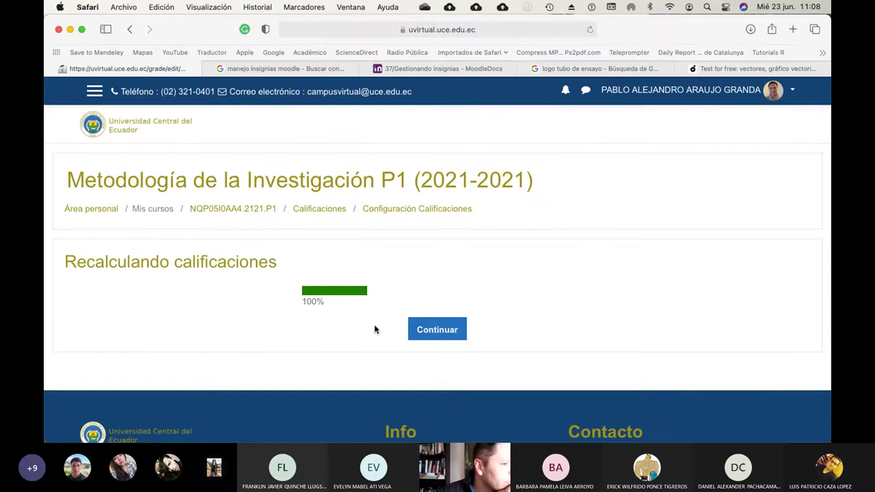
{"action": "left_click", "coordinate": [437, 331]}
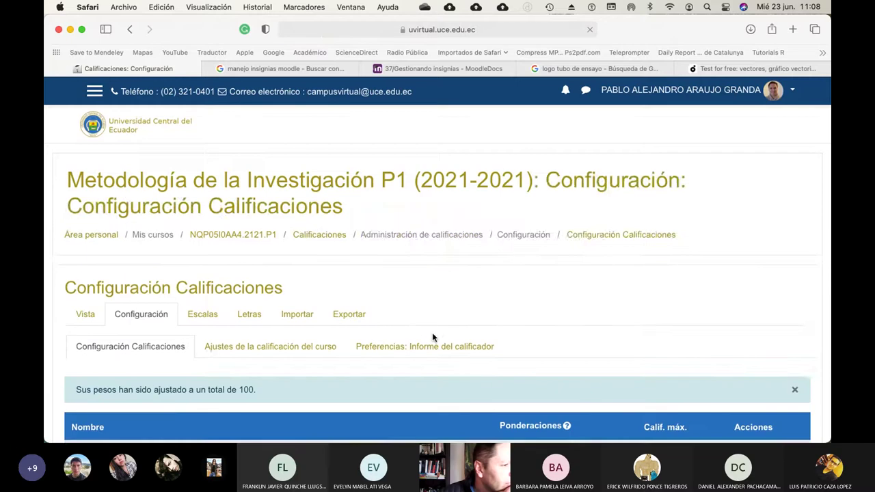
{"action": "scroll", "coordinate": [432, 335], "scroll_direction": "down", "scroll_amount": 5}
{"action": "scroll", "coordinate": [432, 337], "scroll_direction": "down", "scroll_amount": 10}
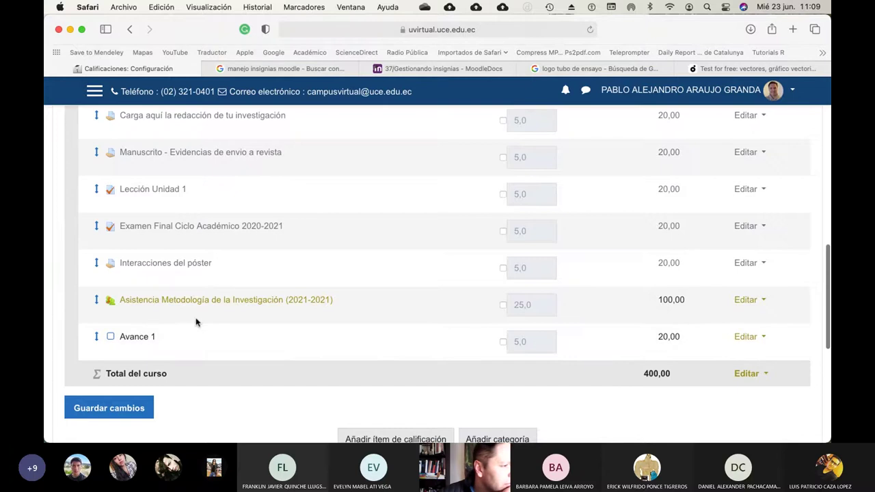
{"action": "scroll", "coordinate": [196, 320], "scroll_direction": "up", "scroll_amount": 15}
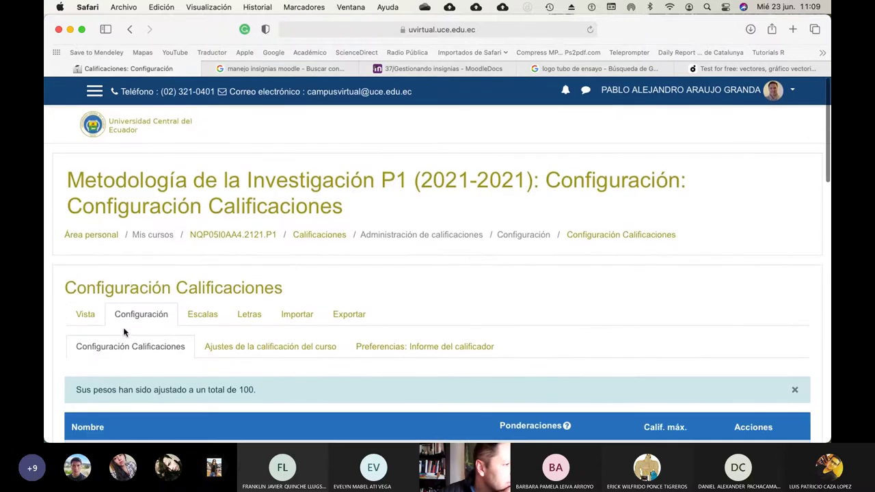
Step: From the grader report, open the Avance 1 column in Vista Simple for entering the students' grades
{"action": "left_click", "coordinate": [85, 314]}
{"action": "scroll", "coordinate": [498, 312], "scroll_direction": "down", "scroll_amount": 5}
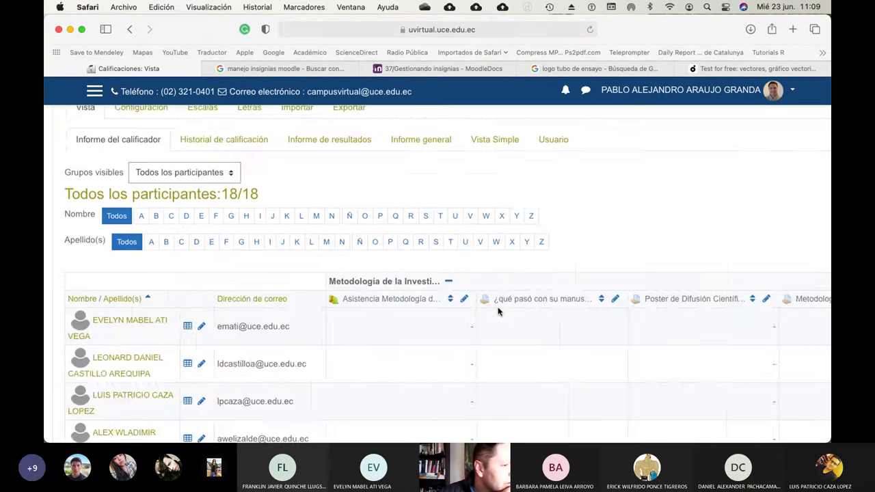
{"action": "scroll", "coordinate": [500, 312], "scroll_direction": "right", "scroll_amount": 10}
{"action": "scroll", "coordinate": [501, 311], "scroll_direction": "right", "scroll_amount": 5}
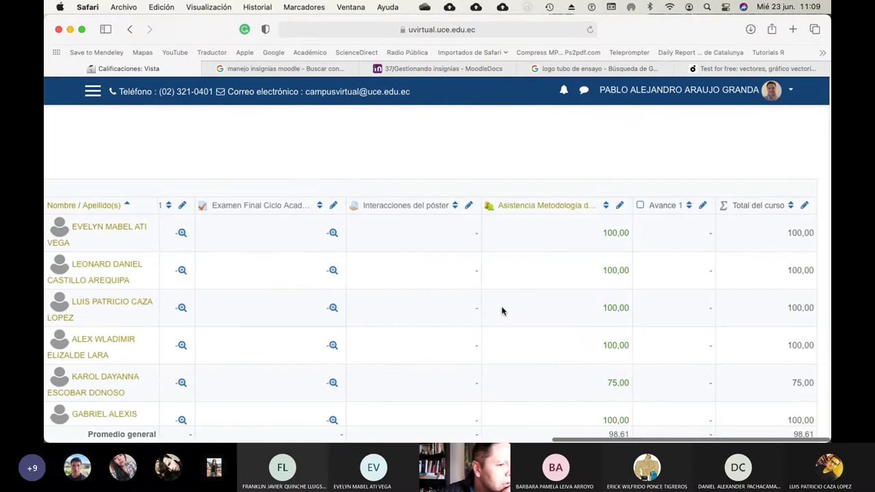
{"action": "left_click", "coordinate": [704, 207]}
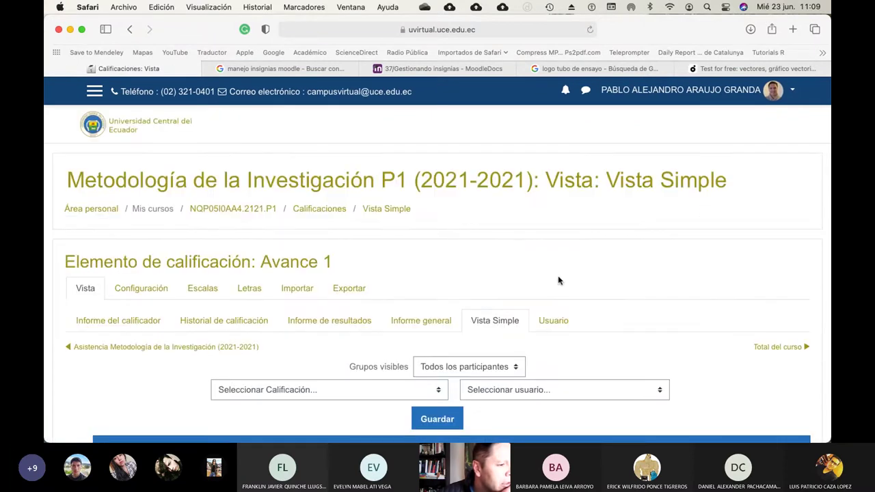
{"action": "scroll", "coordinate": [558, 280], "scroll_direction": "down", "scroll_amount": 7}
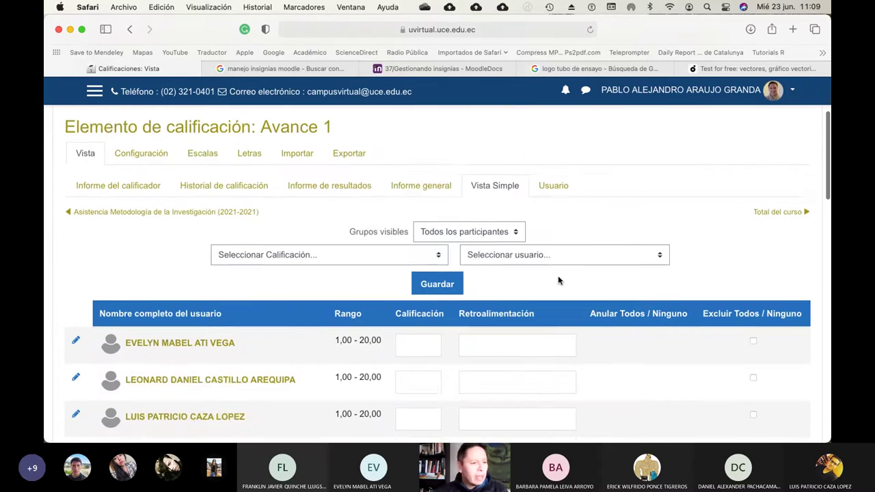
{"action": "scroll", "coordinate": [558, 276], "scroll_direction": "down", "scroll_amount": 1}
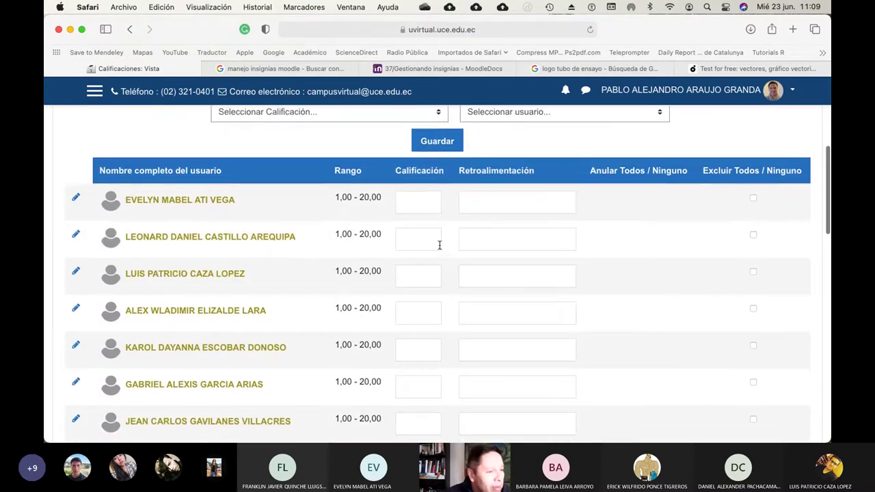
Step: Switch to Excel to consult the first student's research topic, then return to the Avance 1 grades in Safari
{"action": "left_click", "coordinate": [422, 205]}
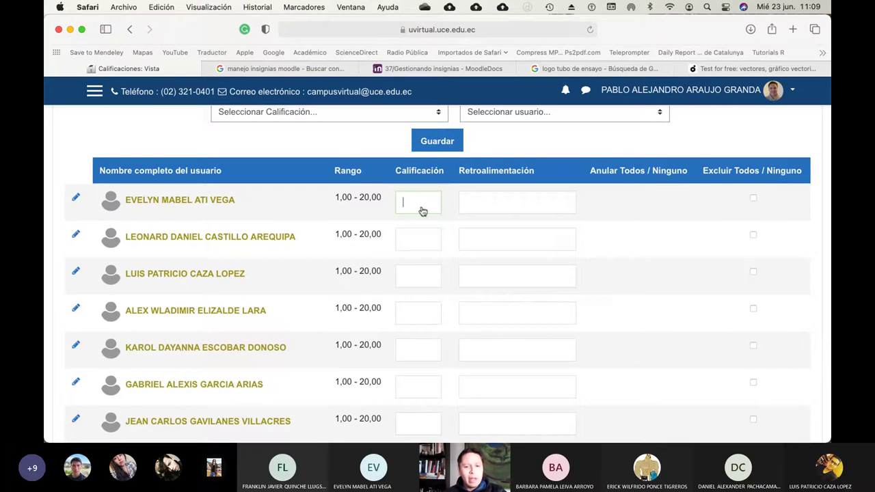
{"action": "key", "text": "super+Tab"}
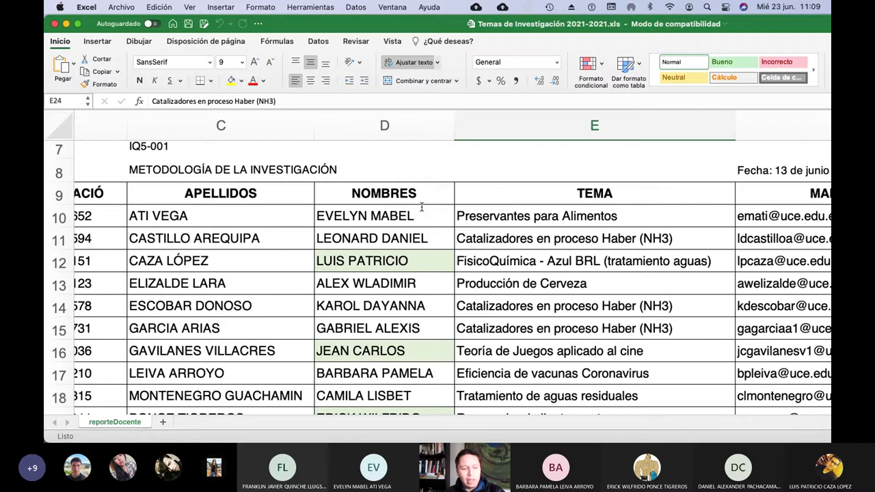
{"action": "key", "text": "super+Tab"}
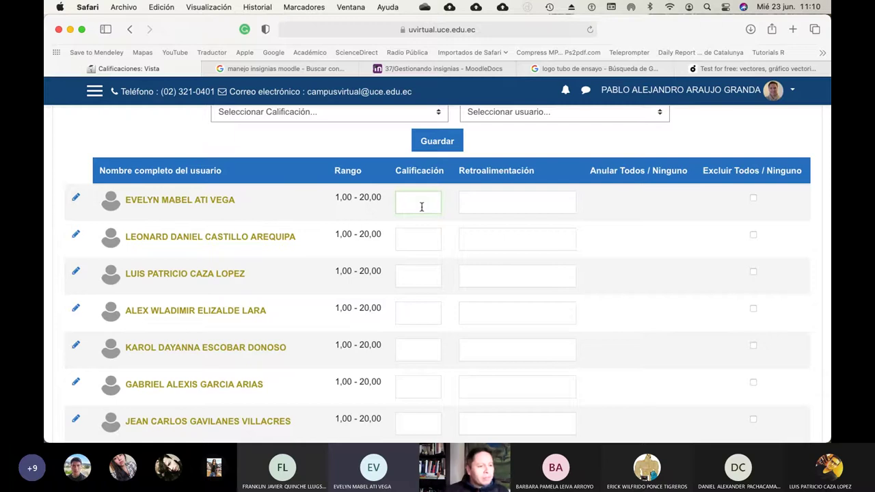
Step: Enter the feedback "No se comparte la pantalla," and a grade of 14 for the first student in the list
{"action": "left_click", "coordinate": [481, 200]}
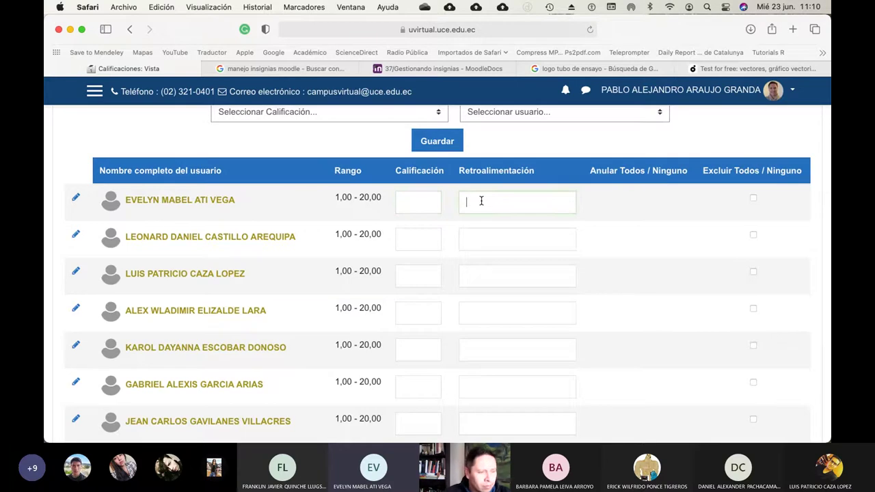
{"action": "type", "text": "No se c"}
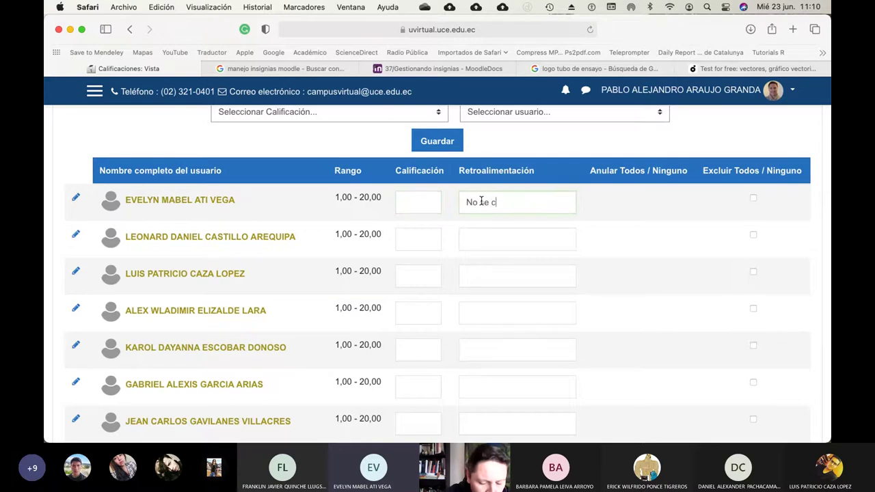
{"action": "type", "text": "omparte la "}
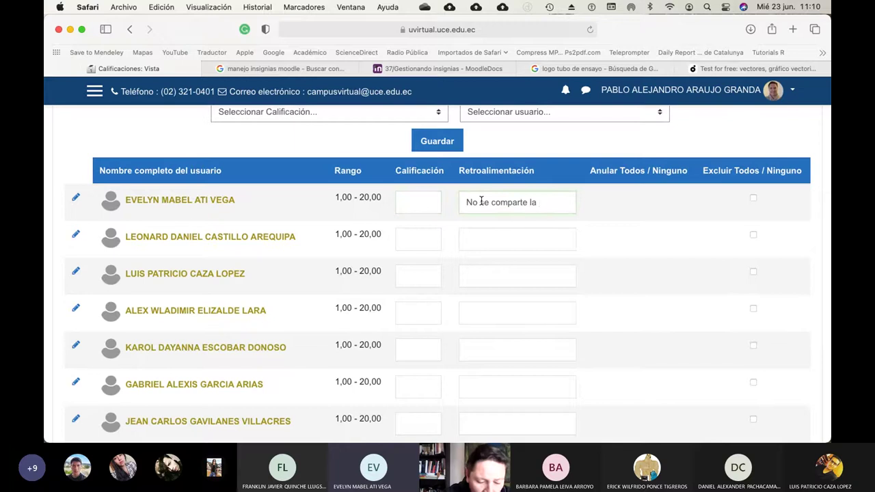
{"action": "type", "text": "pantalla"}
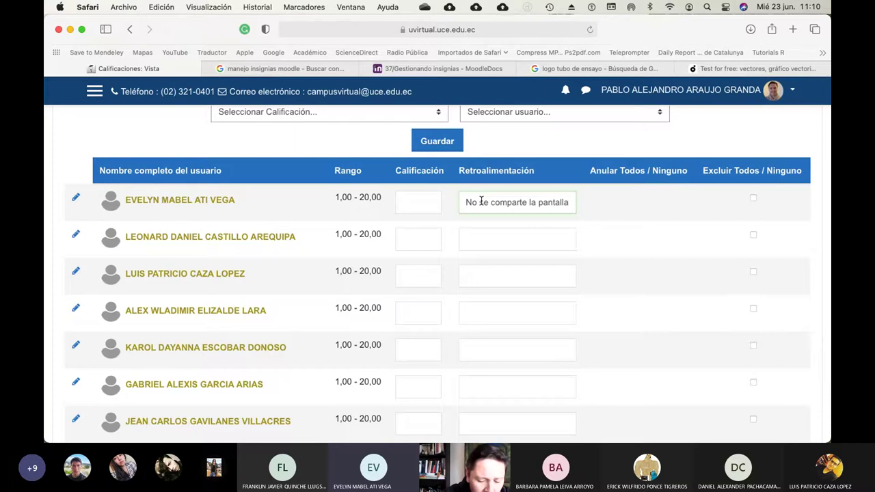
{"action": "type", "text": ","}
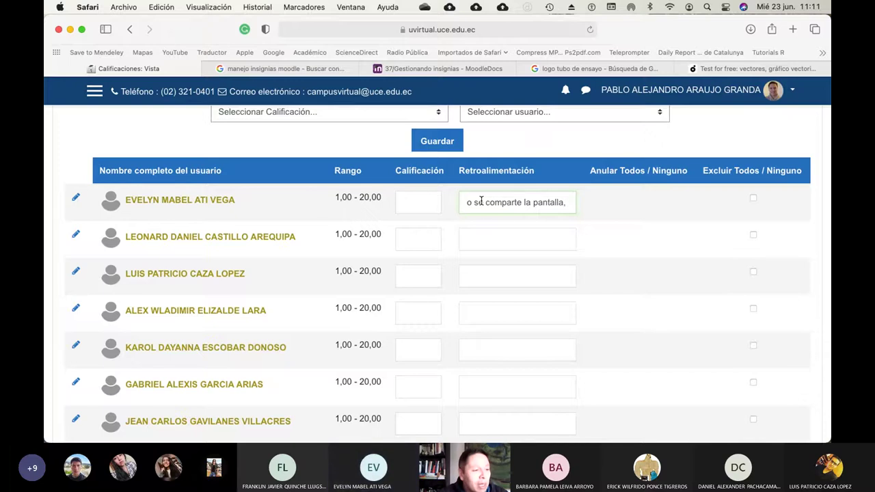
{"action": "left_click", "coordinate": [411, 204]}
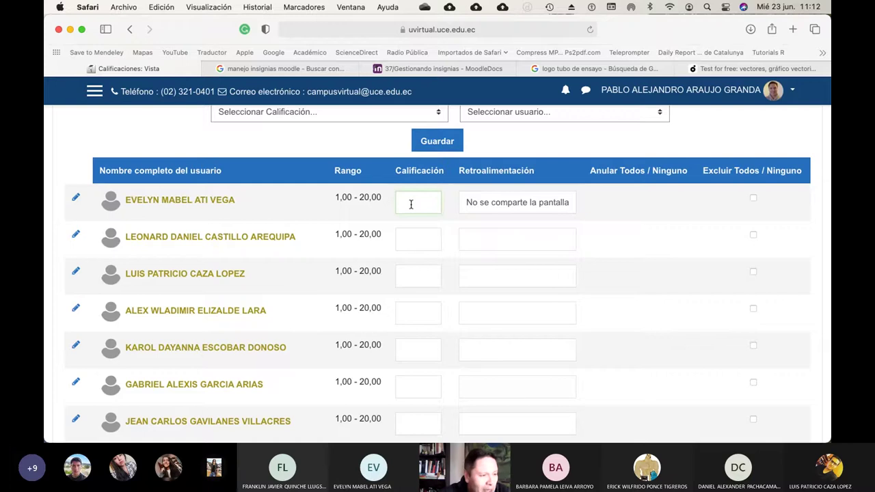
{"action": "type", "text": "14"}
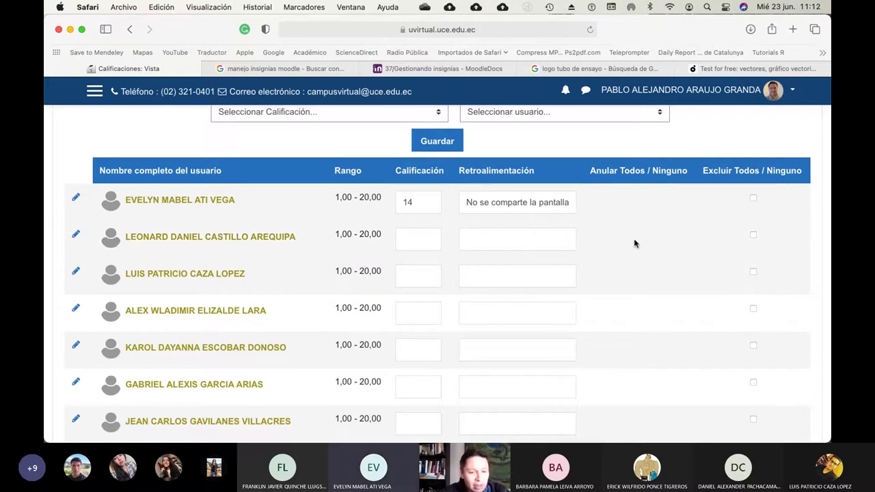
Step: Switch to Excel, examine the students' research topics in the Temas de Investigación list, and return to the Moodle grades in Safari
{"action": "key", "text": "ctrl+Right"}
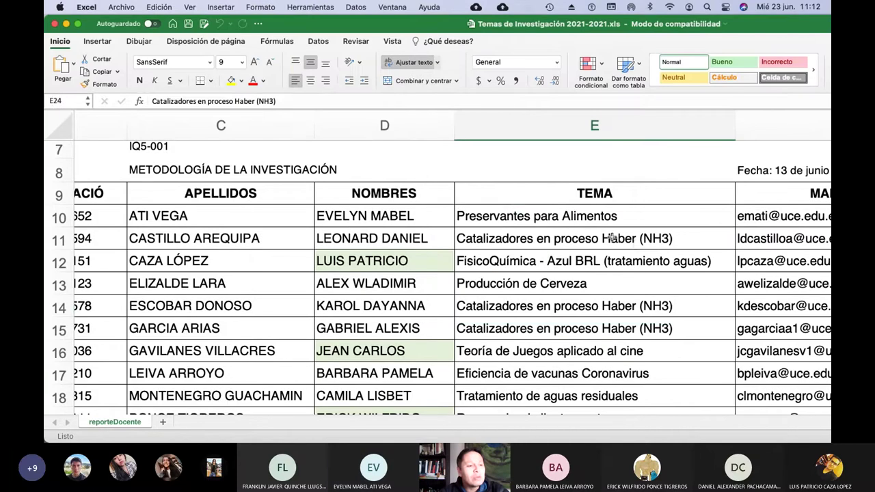
{"action": "left_click", "coordinate": [562, 216]}
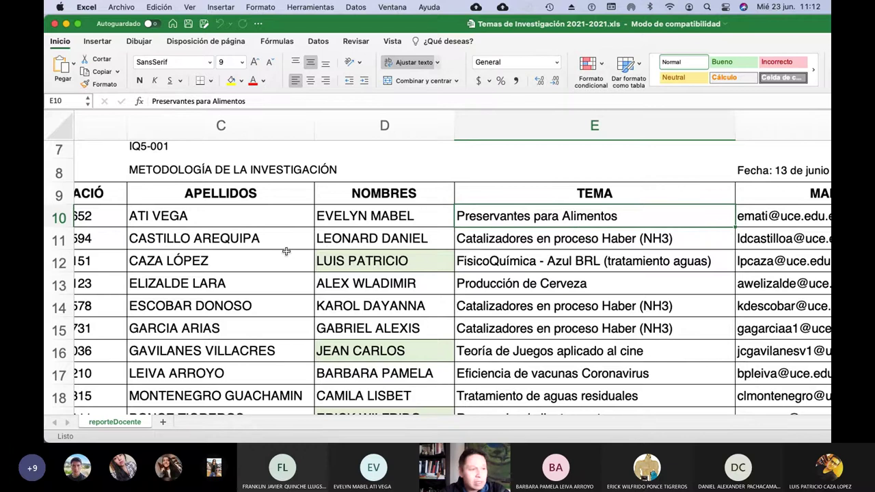
{"action": "left_click", "coordinate": [204, 241]}
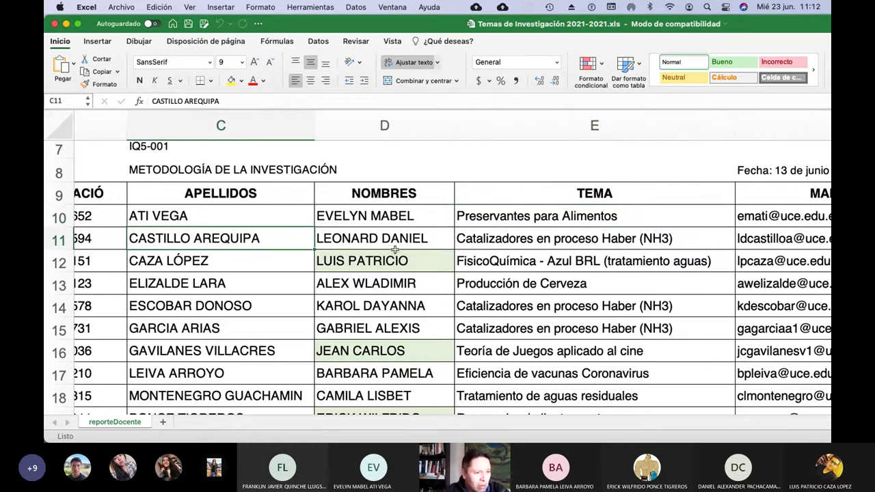
{"action": "left_click", "coordinate": [527, 241]}
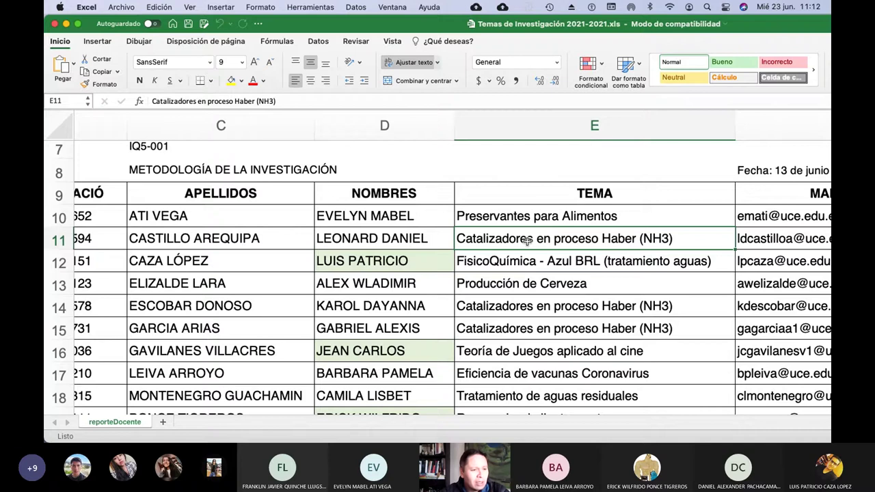
{"action": "scroll", "coordinate": [549, 281], "scroll_direction": "down", "scroll_amount": 5}
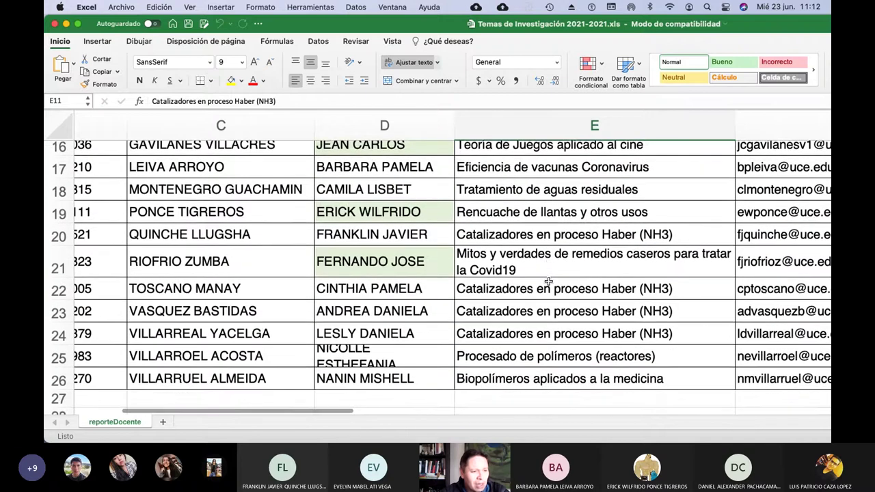
{"action": "scroll", "coordinate": [548, 281], "scroll_direction": "up", "scroll_amount": 5}
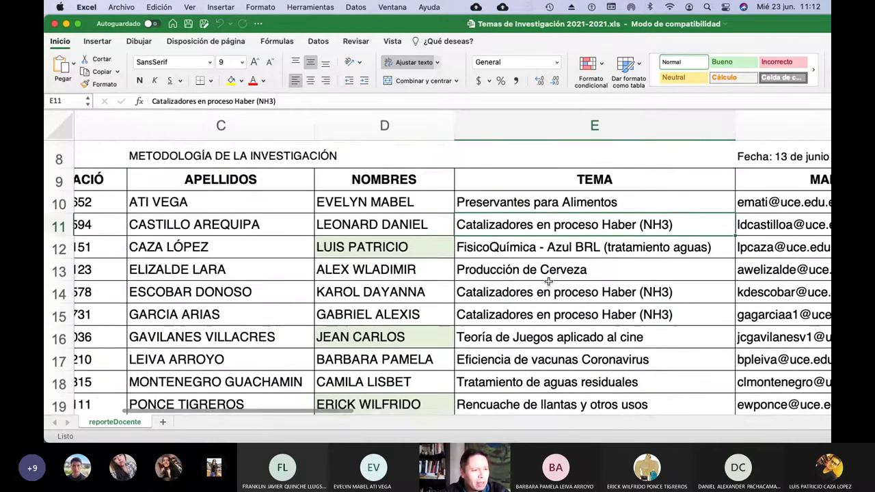
{"action": "scroll", "coordinate": [549, 281], "scroll_direction": "down", "scroll_amount": 5}
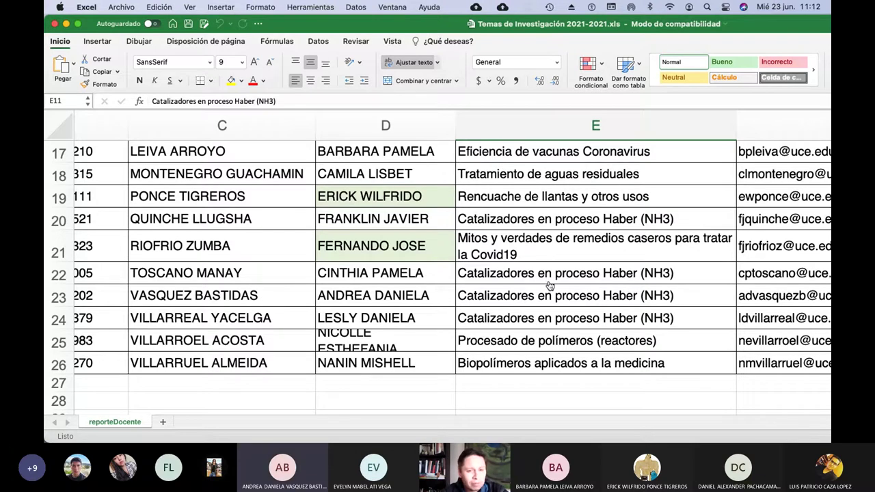
{"action": "key", "text": "super+Tab"}
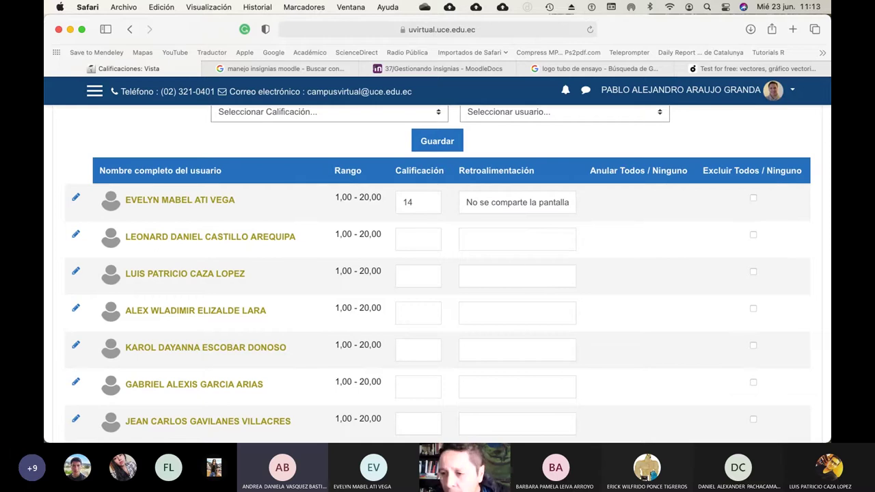
Step: Switch to the shared Word document and point out its title, PROCESO DE HABER PARA LA OBTENCIÓN DE AMONÍACO, by selecting it
{"action": "key", "text": "super+Tab"}
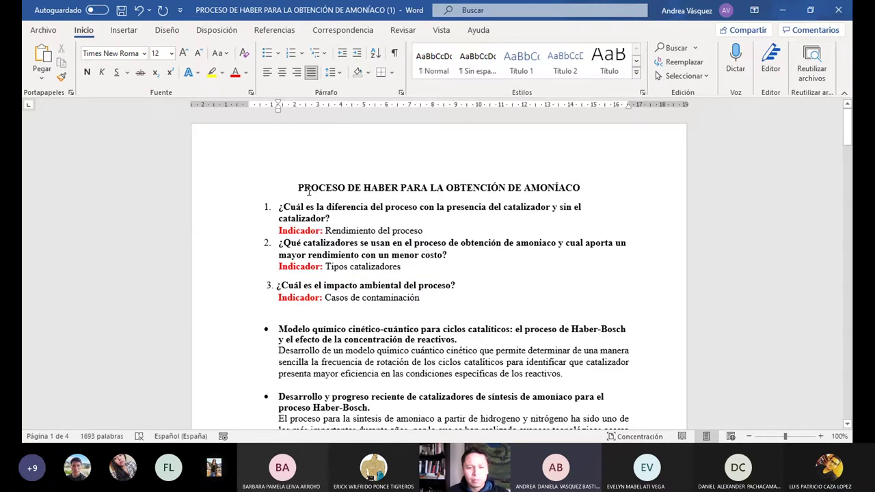
{"action": "left_click_drag", "start_coordinate": [297, 187], "coordinate": [575, 180]}
{"action": "left_click", "coordinate": [609, 204]}
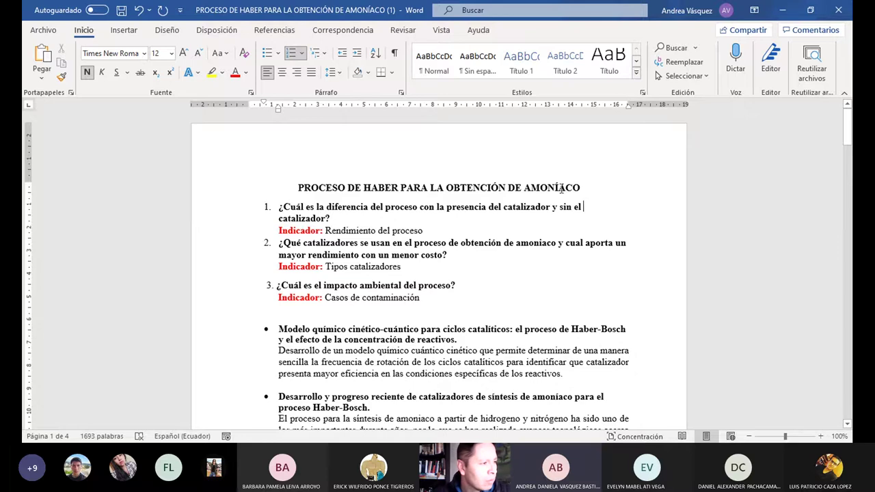
{"action": "left_click_drag", "start_coordinate": [587, 189], "coordinate": [327, 179]}
{"action": "left_click", "coordinate": [586, 188]}
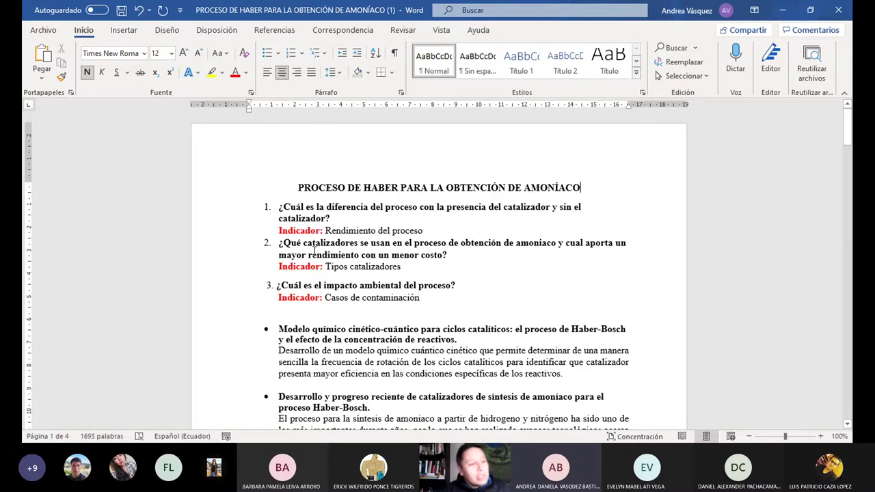
Step: Examine the research questions, selecting the environmental impact question and the question about the process with and without a catalyst
{"action": "scroll", "coordinate": [424, 302], "scroll_direction": "down", "scroll_amount": 1}
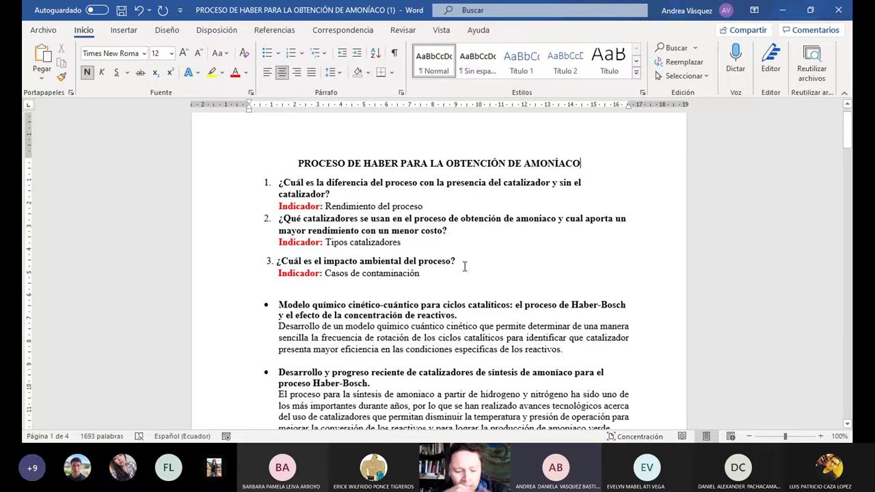
{"action": "left_click_drag", "start_coordinate": [456, 262], "coordinate": [324, 262]}
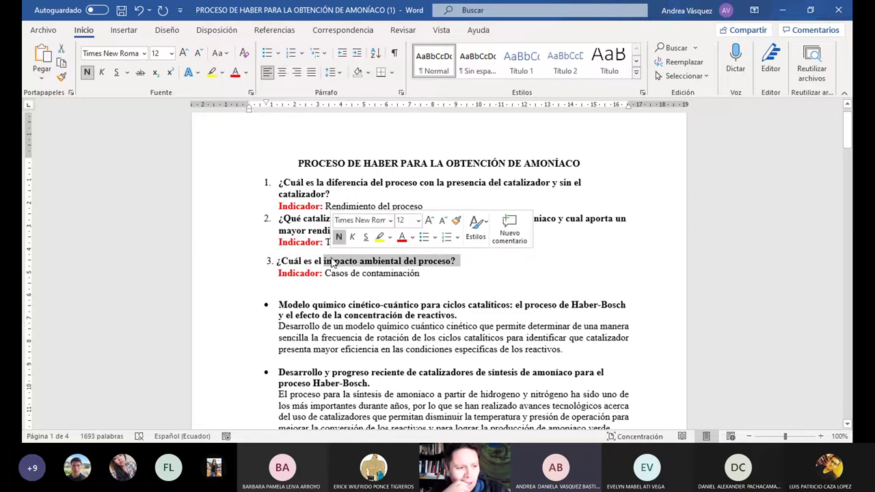
{"action": "left_click", "coordinate": [466, 268]}
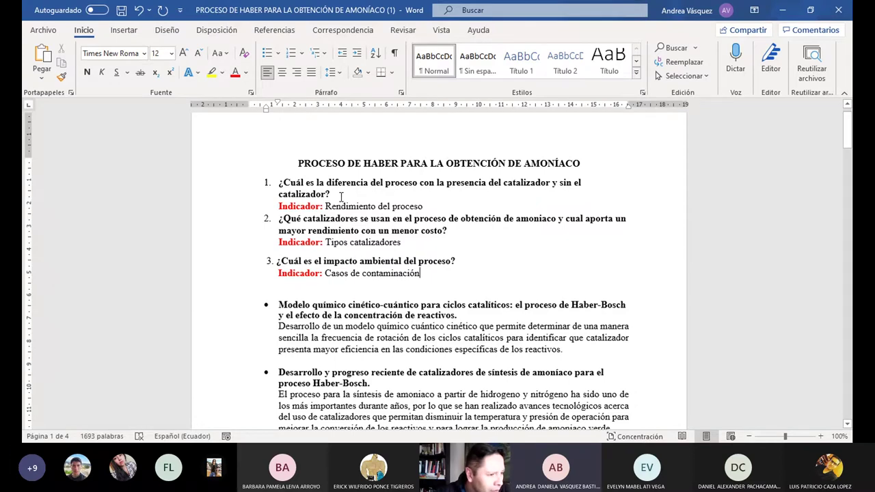
{"action": "left_click_drag", "start_coordinate": [339, 195], "coordinate": [289, 186]}
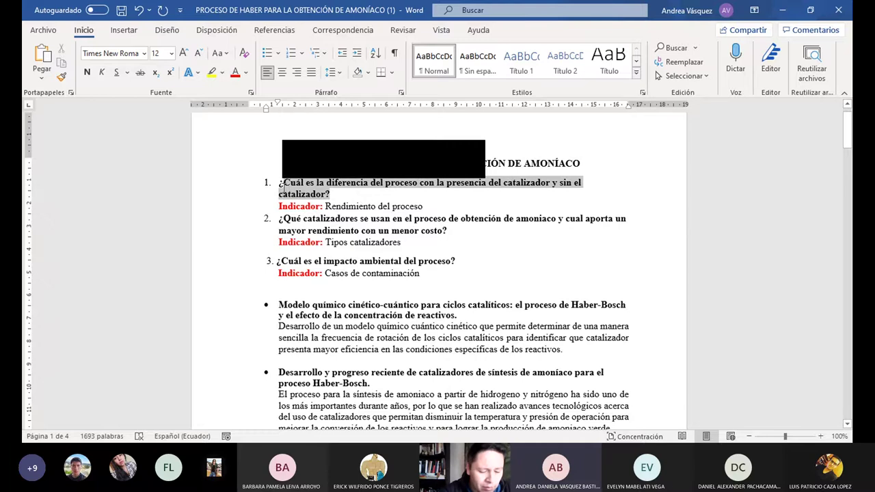
{"action": "left_click", "coordinate": [479, 257]}
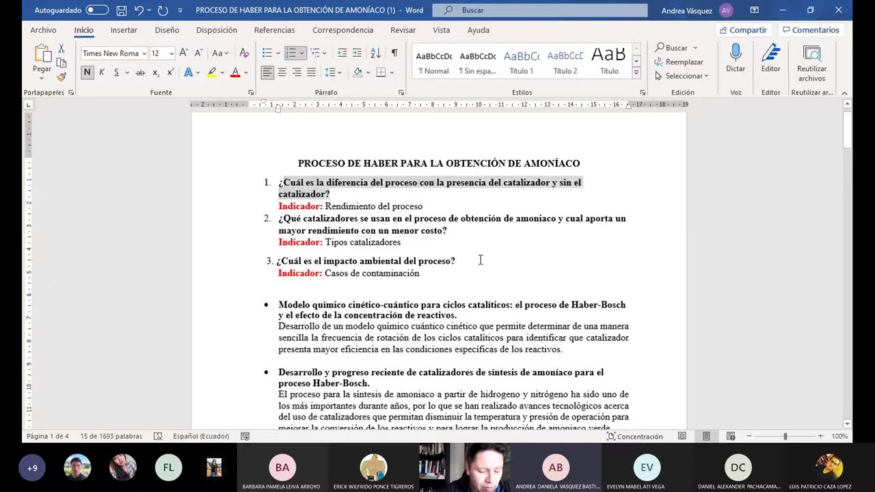
Step: Read through the article summaries below the research questions to the end of the document and go back up
{"action": "scroll", "coordinate": [482, 256], "scroll_direction": "down", "scroll_amount": 3}
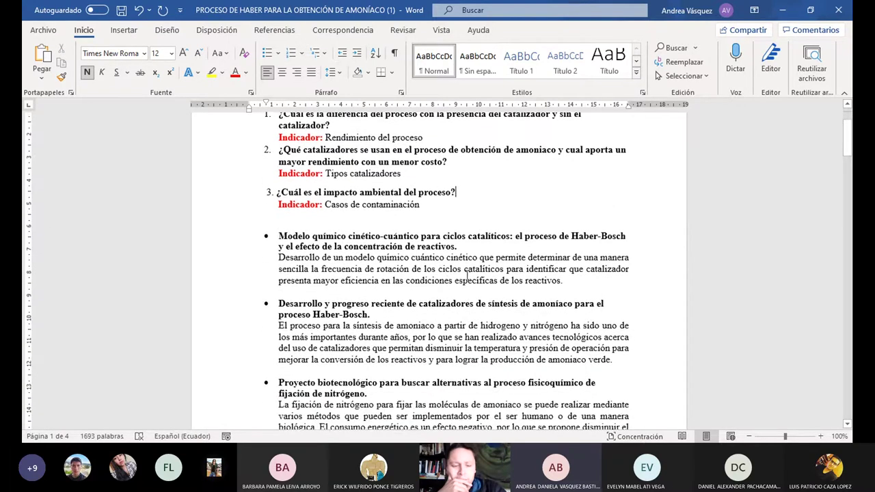
{"action": "scroll", "coordinate": [445, 341], "scroll_direction": "down", "scroll_amount": 3}
{"action": "scroll", "coordinate": [445, 341], "scroll_direction": "down", "scroll_amount": 20}
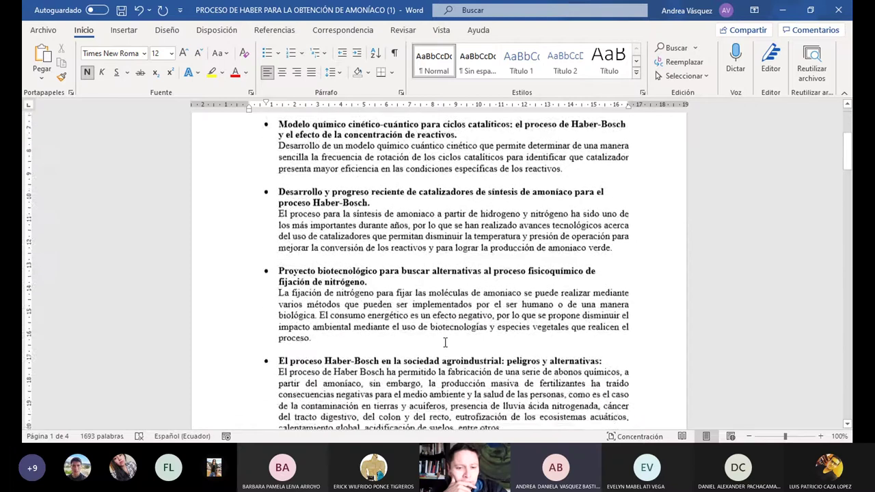
{"action": "scroll", "coordinate": [445, 343], "scroll_direction": "down", "scroll_amount": 20}
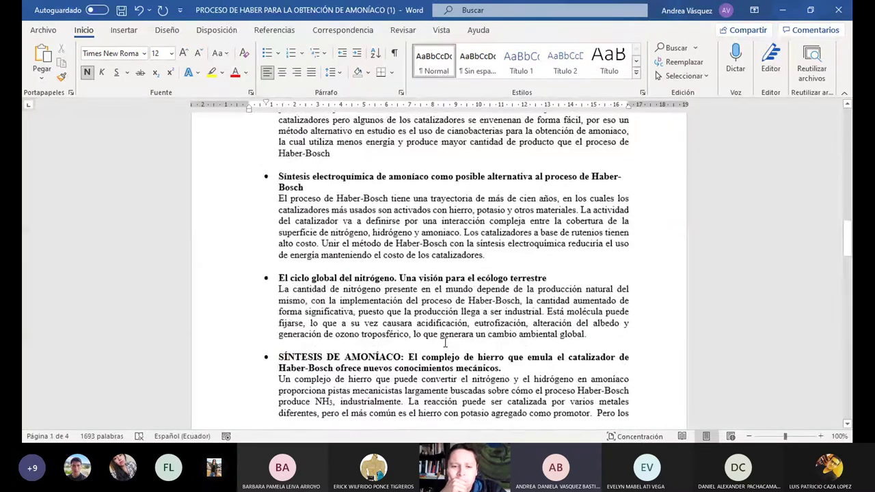
{"action": "scroll", "coordinate": [445, 343], "scroll_direction": "down", "scroll_amount": 20}
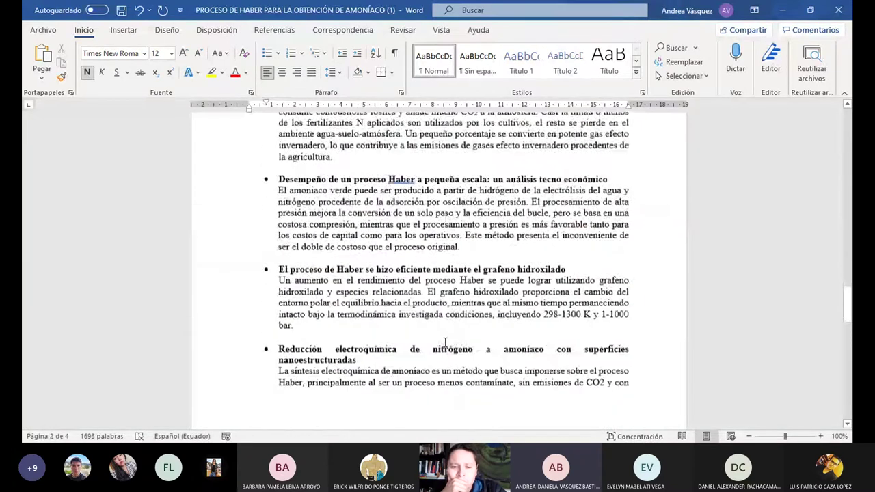
{"action": "scroll", "coordinate": [445, 344], "scroll_direction": "down", "scroll_amount": 5}
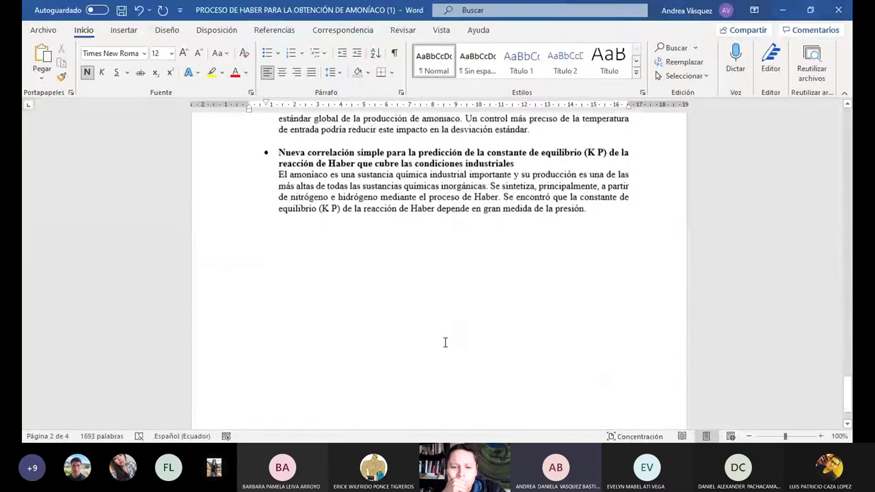
{"action": "scroll", "coordinate": [446, 343], "scroll_direction": "up", "scroll_amount": 15}
{"action": "scroll", "coordinate": [445, 343], "scroll_direction": "up", "scroll_amount": 20}
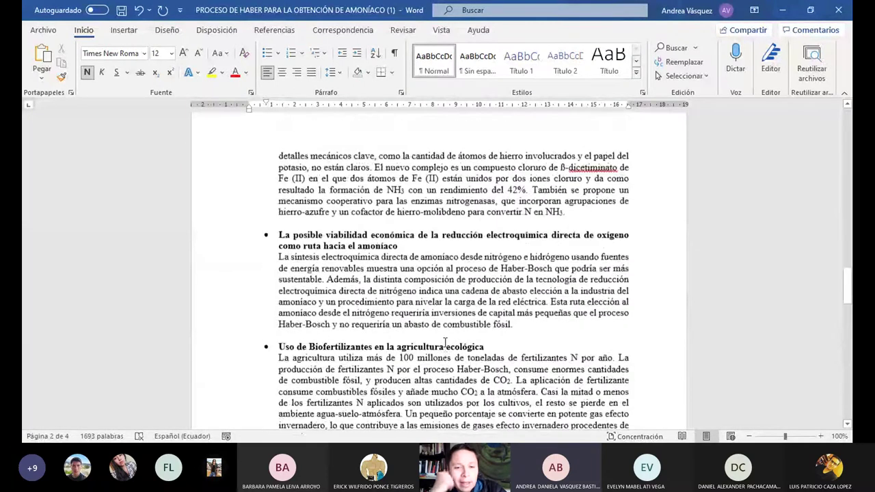
{"action": "scroll", "coordinate": [445, 343], "scroll_direction": "up", "scroll_amount": 10}
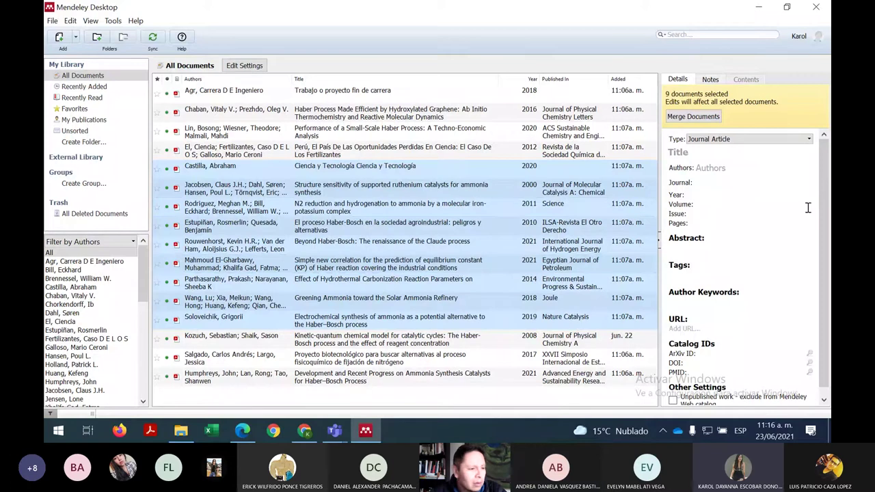
Step: In the Mendeley Desktop library, open the 2021 article on a simple new correlation for the equilibrium constant of the Haber reaction
{"action": "left_click", "coordinate": [514, 226]}
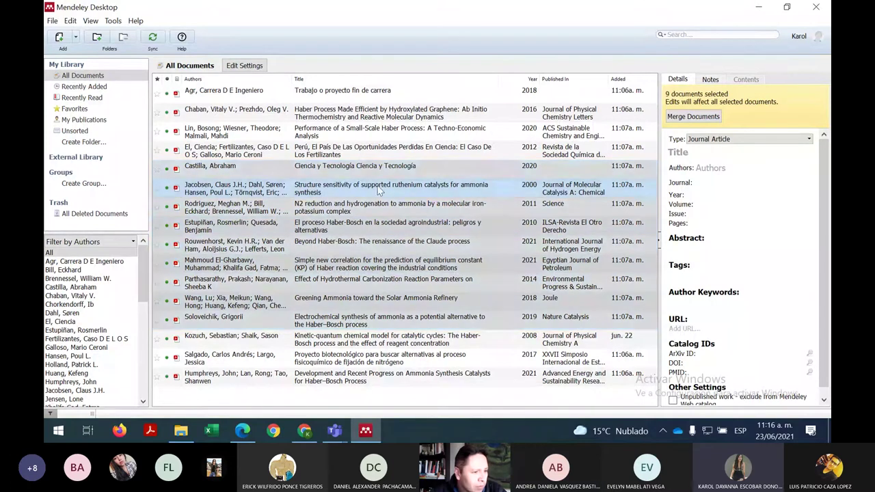
{"action": "left_click", "coordinate": [261, 287]}
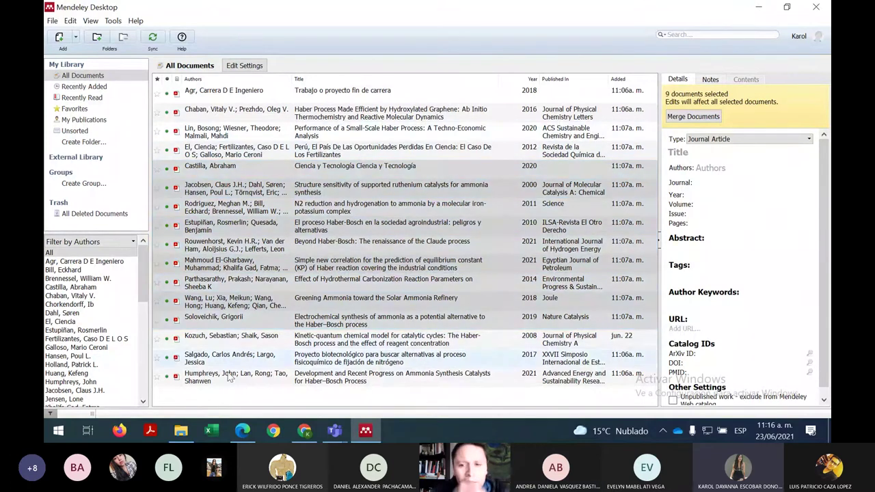
{"action": "left_click", "coordinate": [249, 184]}
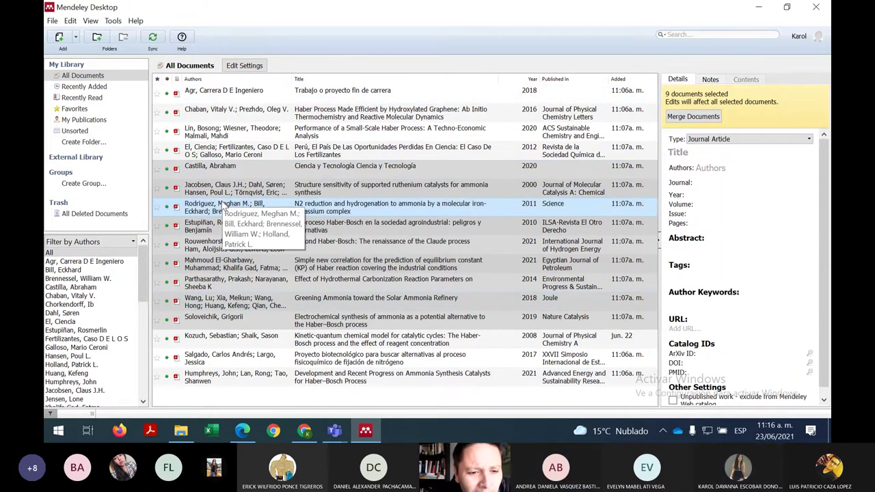
{"action": "left_click", "coordinate": [223, 267]}
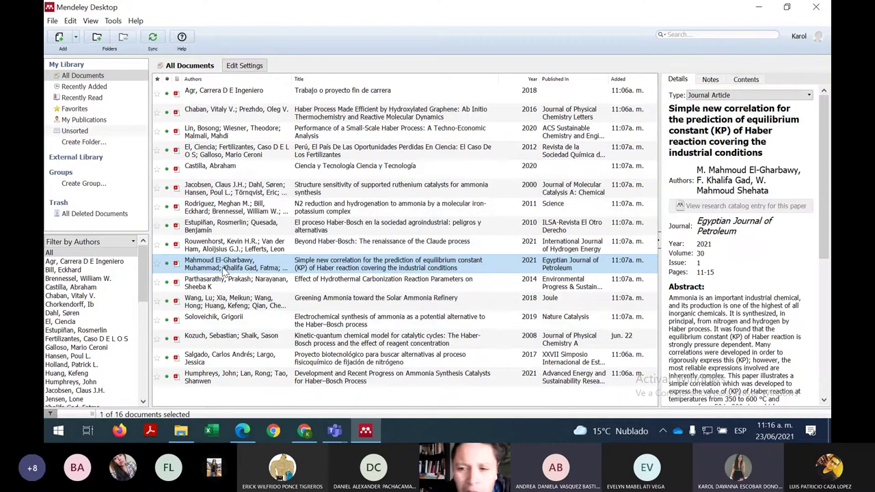
{"action": "double_click", "coordinate": [223, 267]}
Step: Examine the article's bibliographic details and its introduction, and return to My Library
{"action": "scroll", "coordinate": [252, 272], "scroll_direction": "down", "scroll_amount": 2}
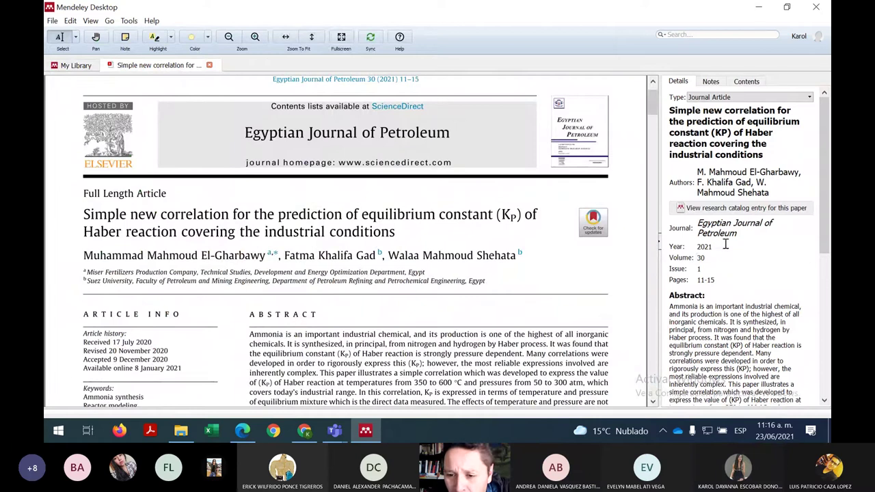
{"action": "scroll", "coordinate": [723, 161], "scroll_direction": "down", "scroll_amount": 10}
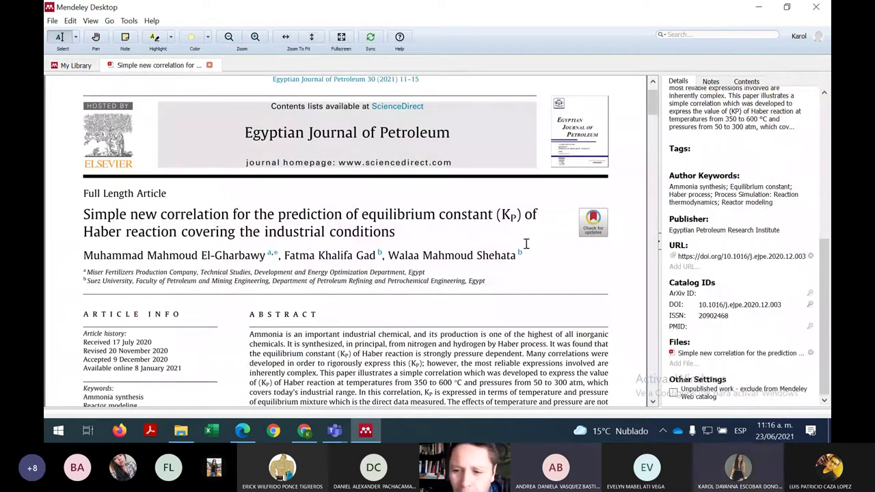
{"action": "scroll", "coordinate": [517, 256], "scroll_direction": "down", "scroll_amount": 3}
{"action": "scroll", "coordinate": [516, 256], "scroll_direction": "down", "scroll_amount": 3}
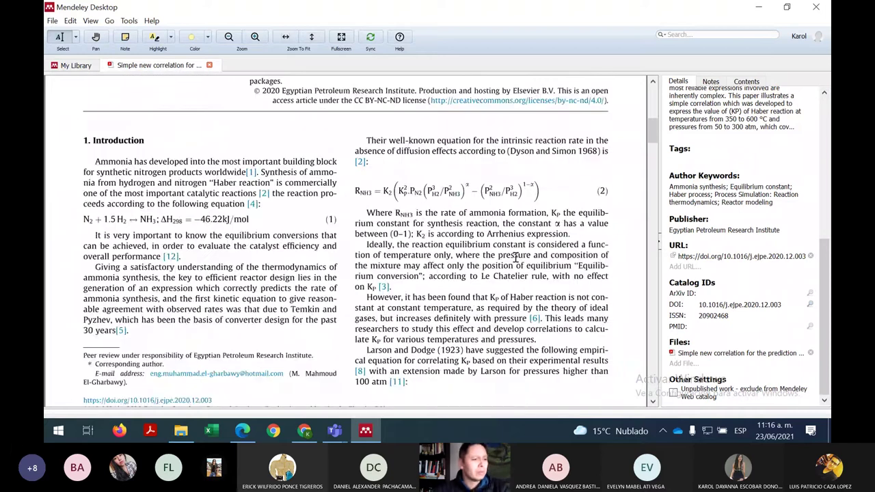
{"action": "left_click", "coordinate": [75, 65]}
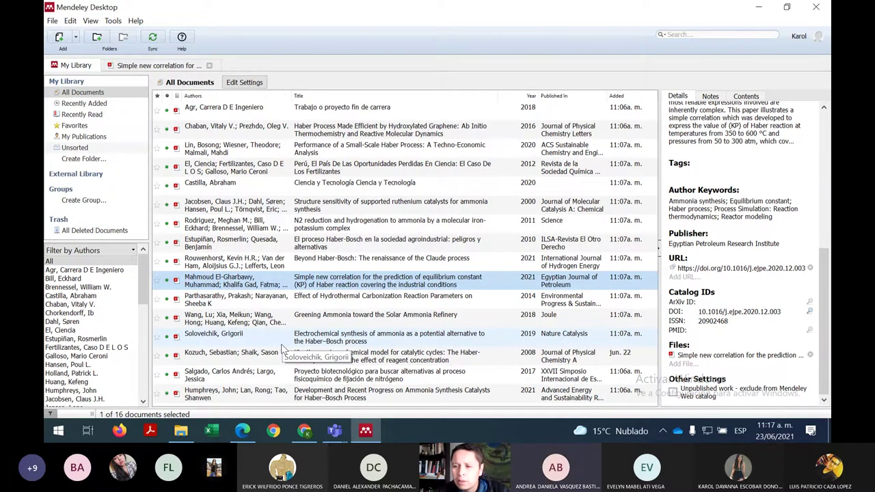
Step: Switch to Chrome, show the Haber process document on OneDrive, and examine the article summaries on its last page
{"action": "left_click", "coordinate": [301, 438]}
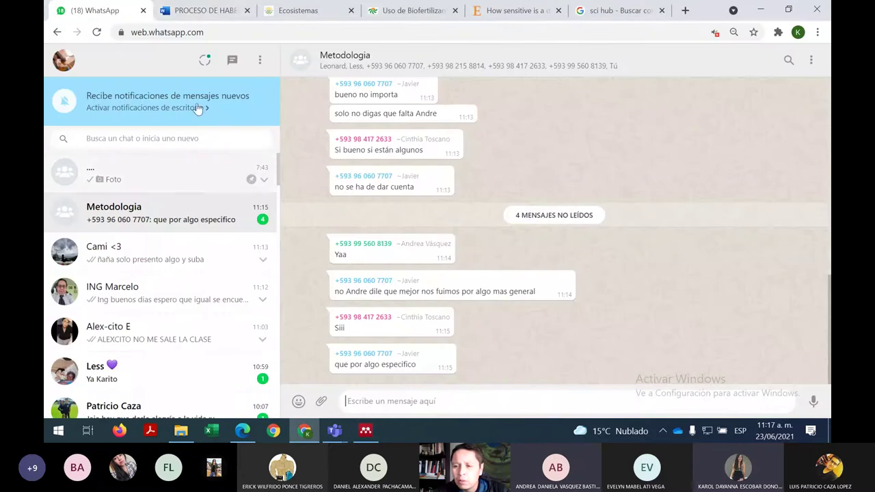
{"action": "left_click", "coordinate": [198, 10]}
{"action": "scroll", "coordinate": [385, 283], "scroll_direction": "down", "scroll_amount": 15}
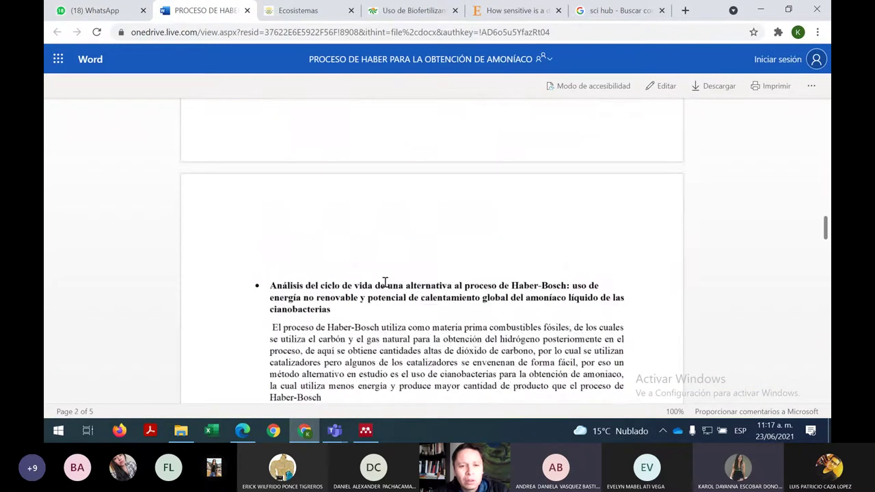
{"action": "scroll", "coordinate": [385, 282], "scroll_direction": "down", "scroll_amount": 10}
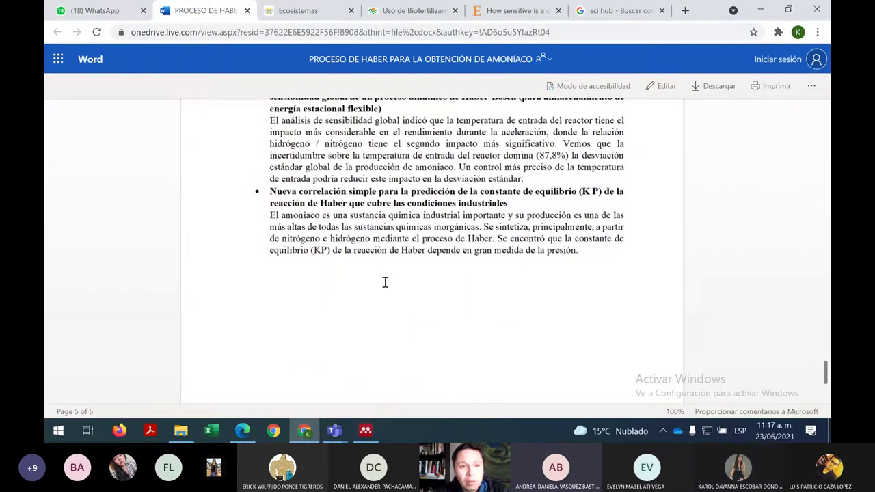
{"action": "scroll", "coordinate": [385, 283], "scroll_direction": "up", "scroll_amount": 3}
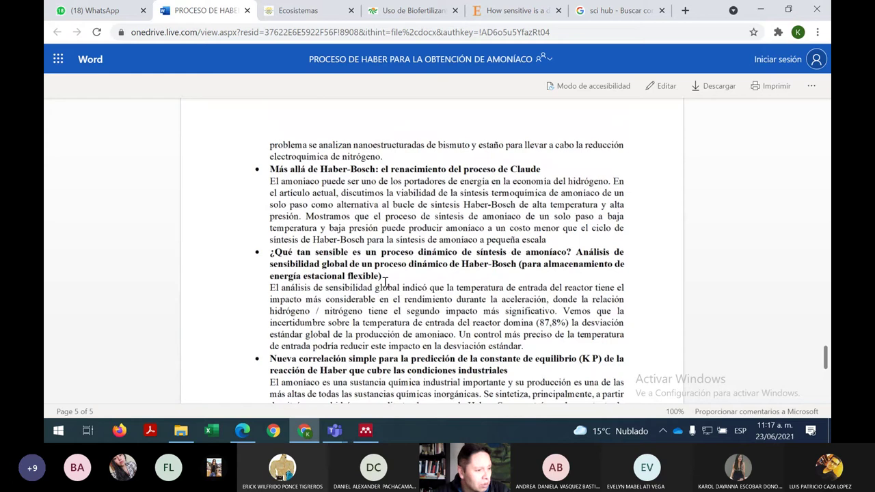
{"action": "scroll", "coordinate": [385, 283], "scroll_direction": "down", "scroll_amount": 2}
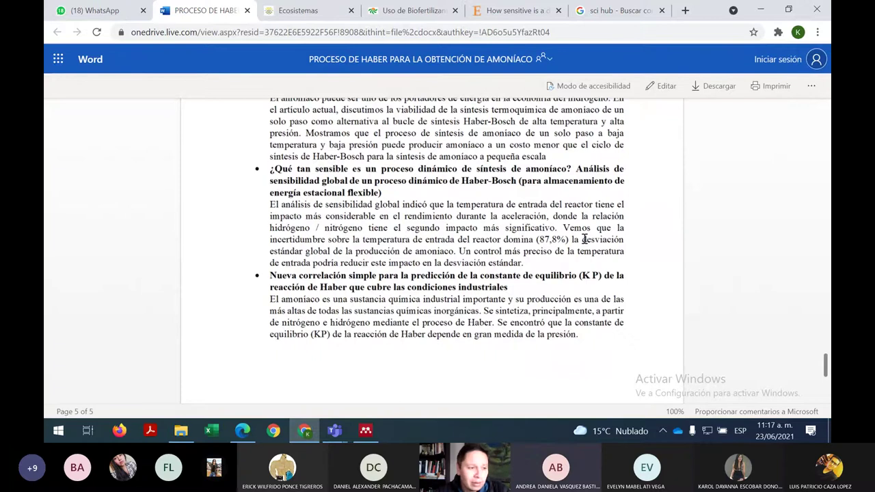
Step: Open the online Haber process document for editing and review its first article summaries
{"action": "left_click", "coordinate": [662, 90]}
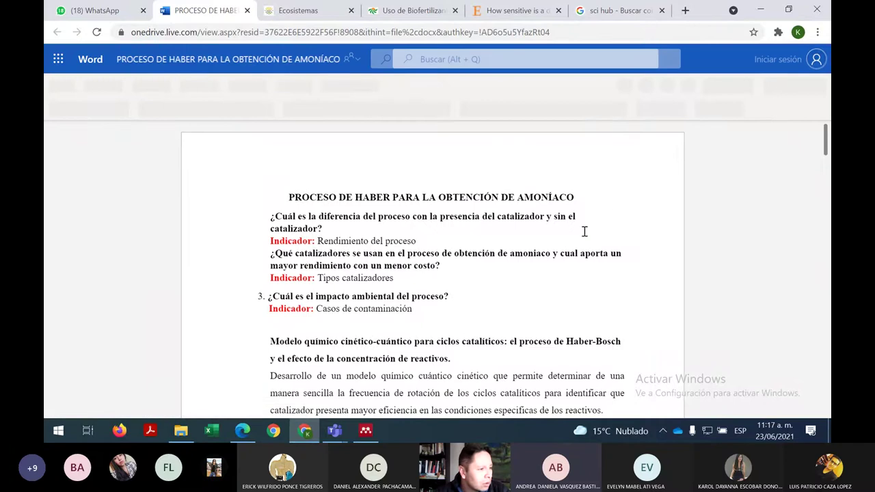
{"action": "scroll", "coordinate": [577, 275], "scroll_direction": "down", "scroll_amount": 3}
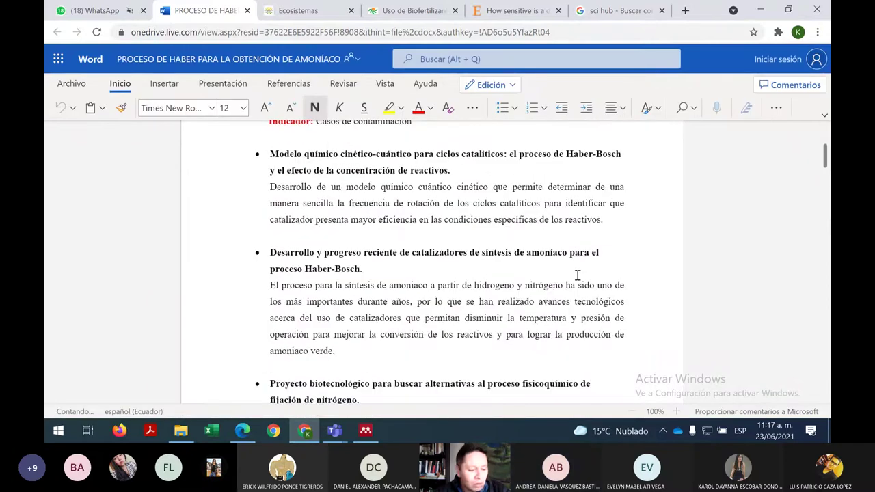
{"action": "scroll", "coordinate": [578, 275], "scroll_direction": "down", "scroll_amount": 10}
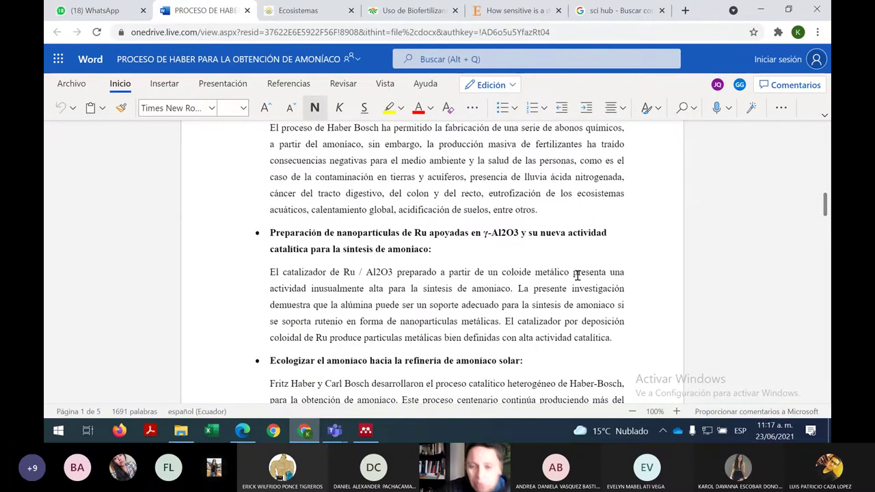
{"action": "scroll", "coordinate": [577, 275], "scroll_direction": "down", "scroll_amount": 3}
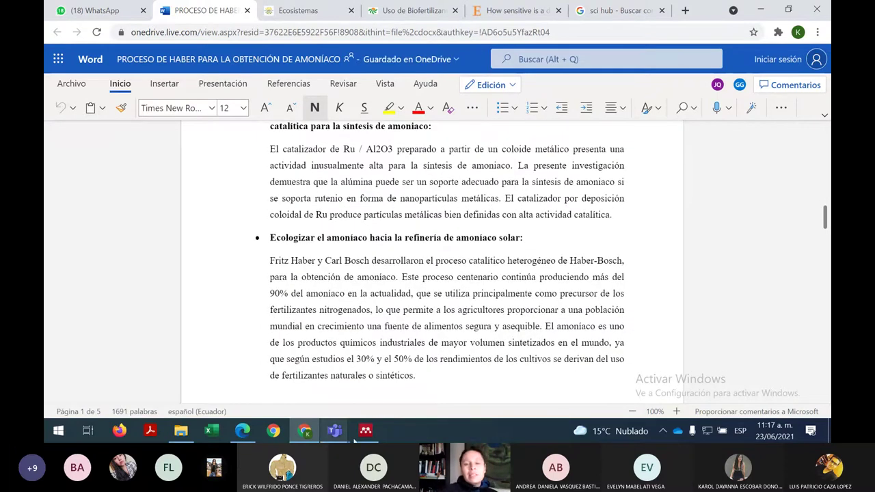
Step: Switch to Mendeley Desktop to check the list of collected articles, and return to the online Word document in Chrome
{"action": "mouse_move", "coordinate": [378, 432]}
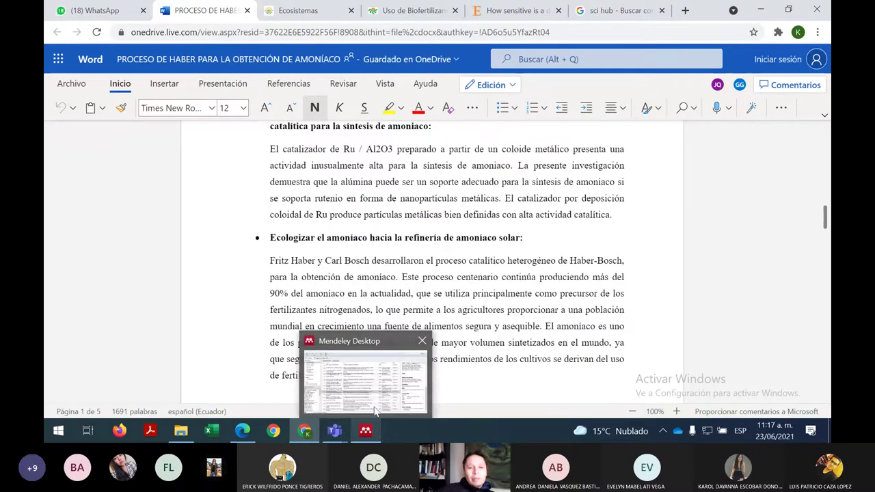
{"action": "left_click", "coordinate": [375, 404]}
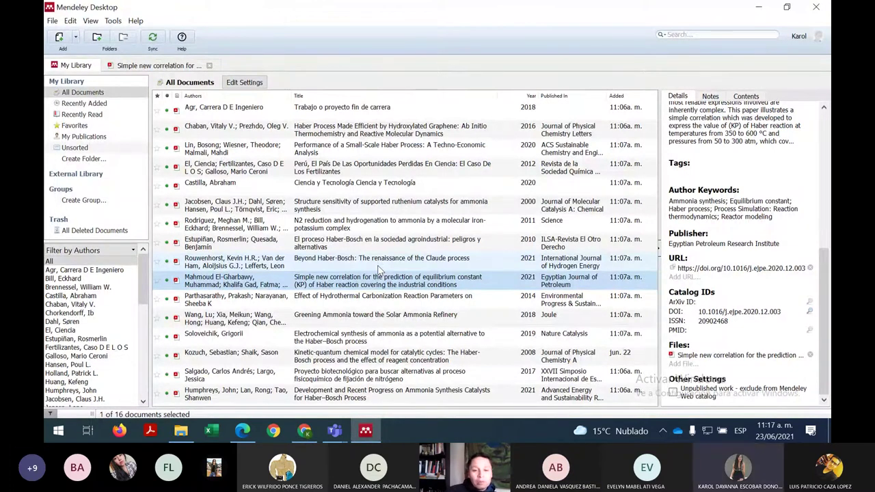
{"action": "left_click", "coordinate": [307, 434]}
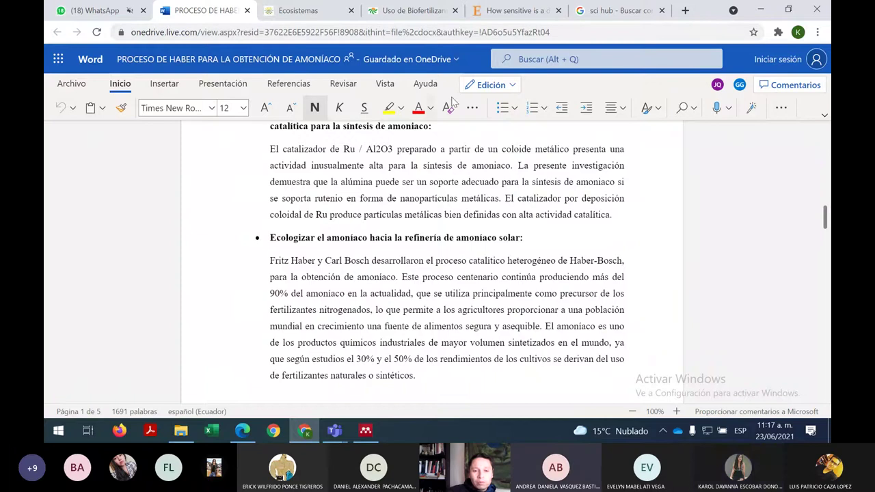
{"action": "left_click", "coordinate": [512, 85]}
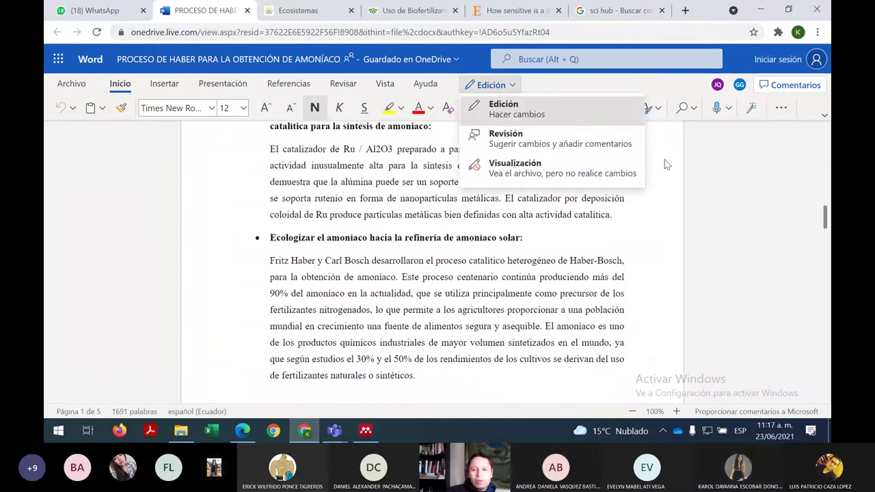
{"action": "left_click", "coordinate": [715, 175]}
{"action": "left_click", "coordinate": [513, 85]}
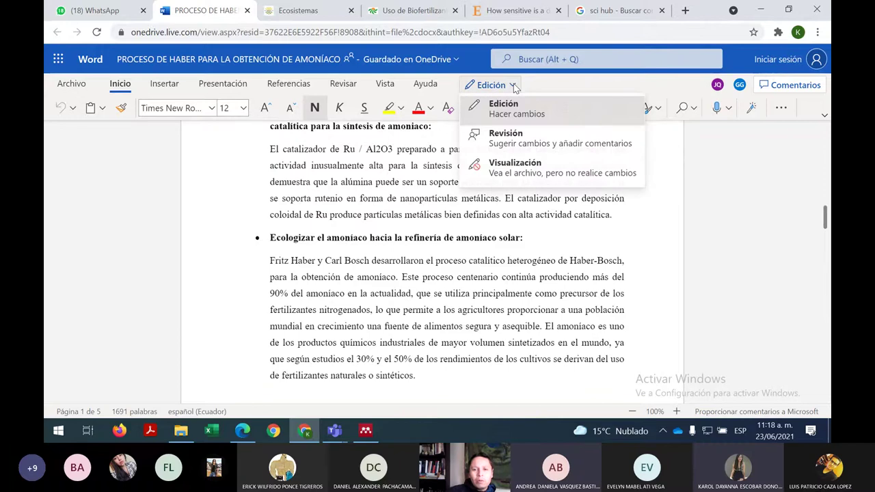
Step: Download a copy of the online Haber process document to the computer
{"action": "left_click", "coordinate": [71, 84]}
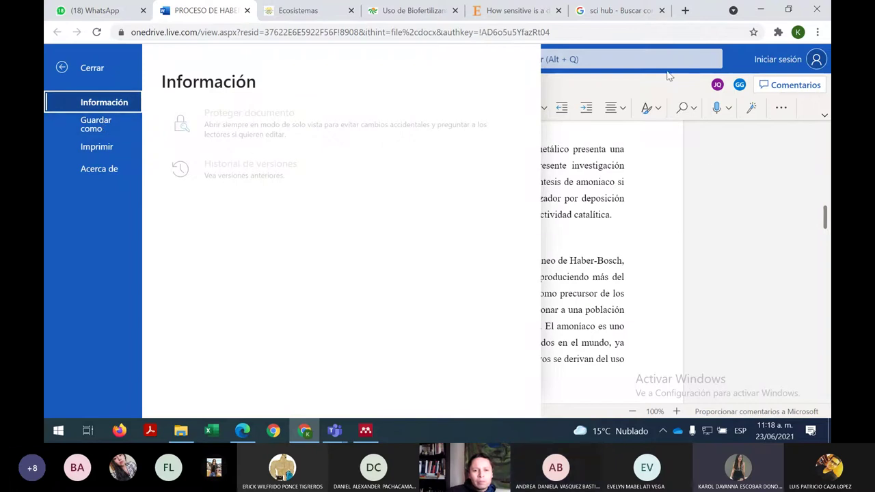
{"action": "left_click", "coordinate": [96, 130]}
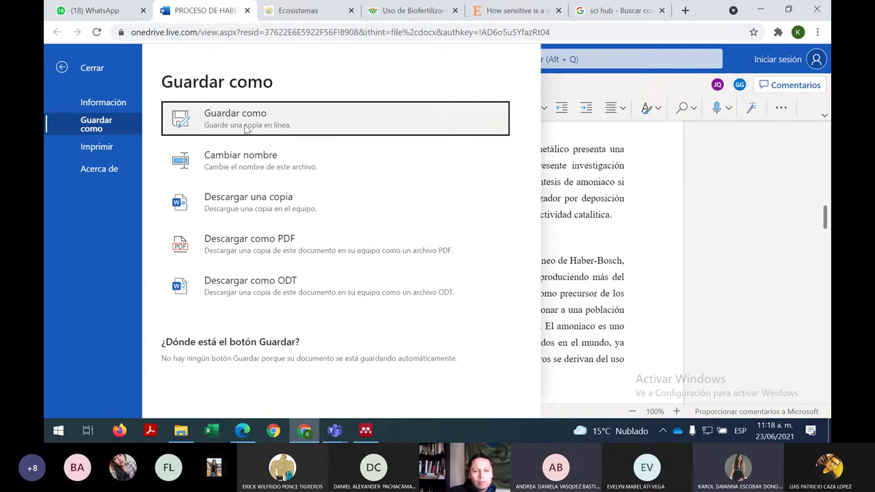
{"action": "left_click", "coordinate": [245, 212]}
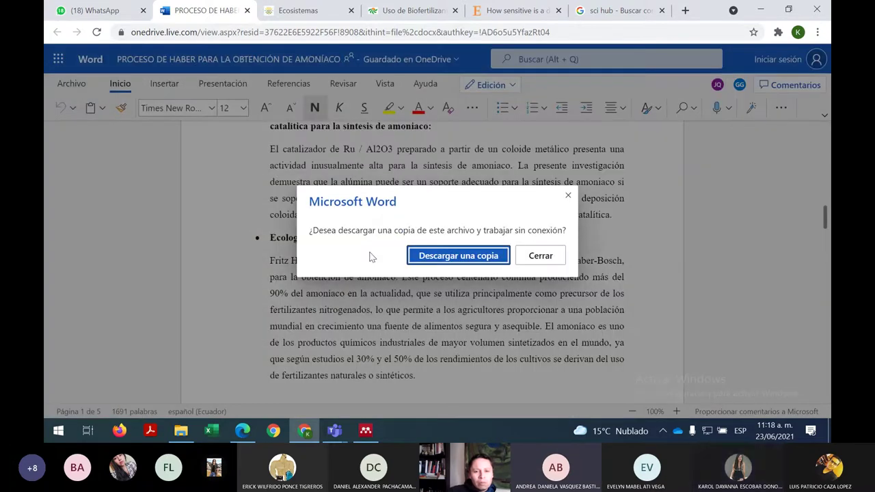
{"action": "left_click", "coordinate": [421, 257]}
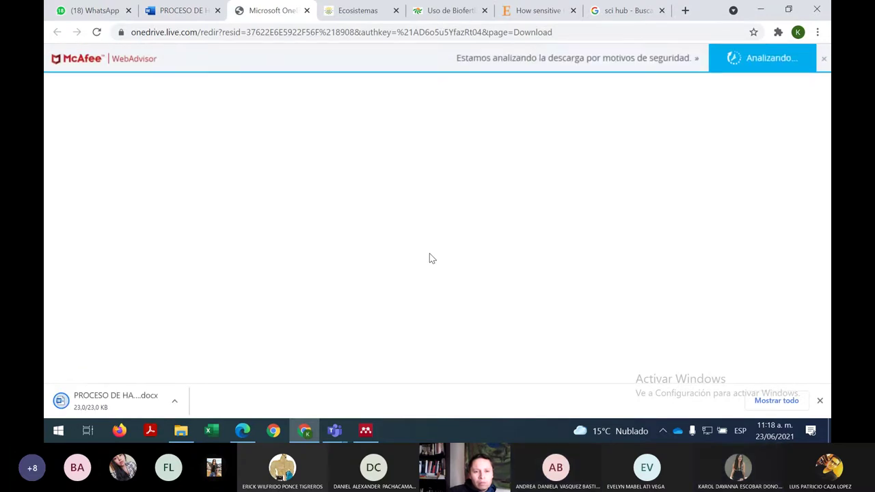
Step: Open the downloaded Haber process document in desktop Word with editing enabled, and show its citation and bibliography commands
{"action": "left_click", "coordinate": [109, 403]}
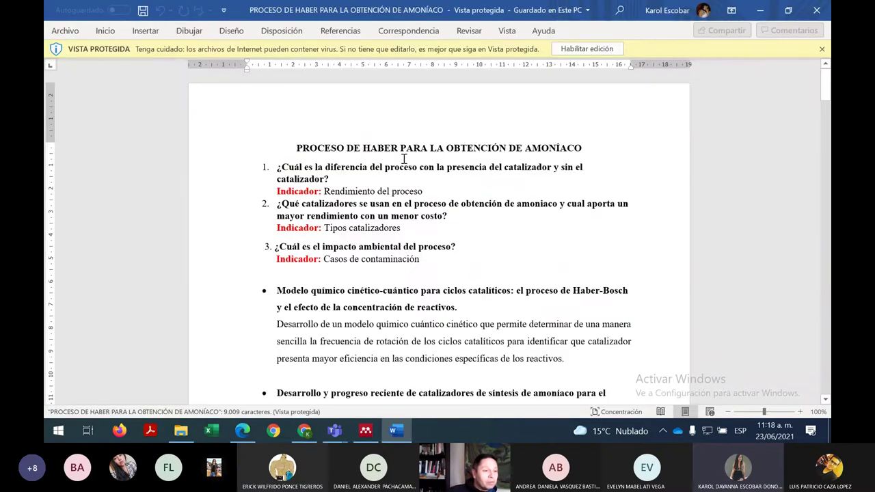
{"action": "left_click", "coordinate": [586, 49]}
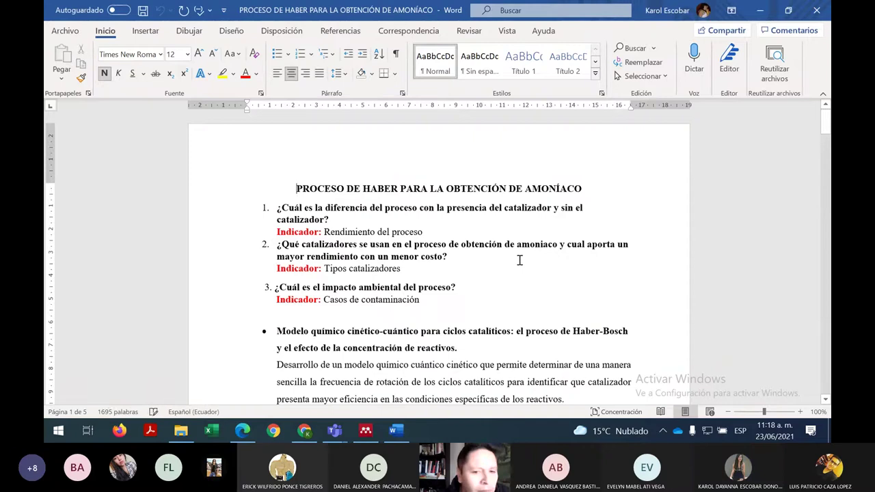
{"action": "scroll", "coordinate": [520, 260], "scroll_direction": "down", "scroll_amount": 2}
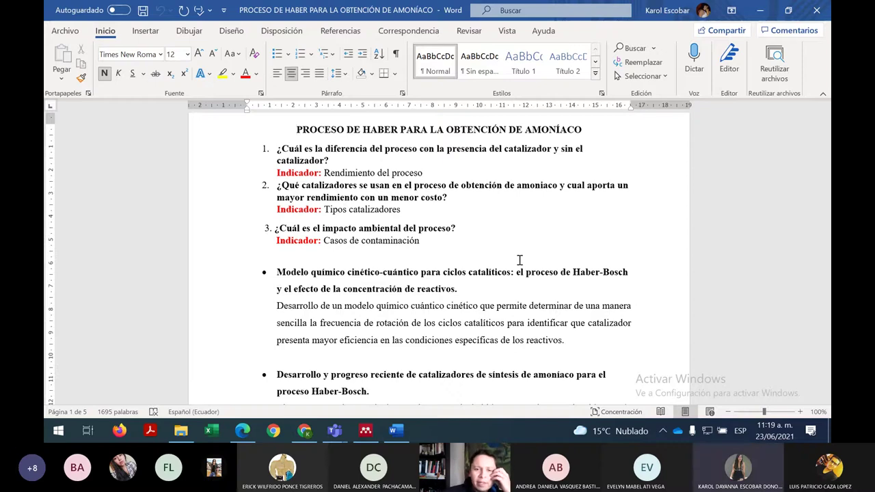
{"action": "left_click", "coordinate": [341, 30]}
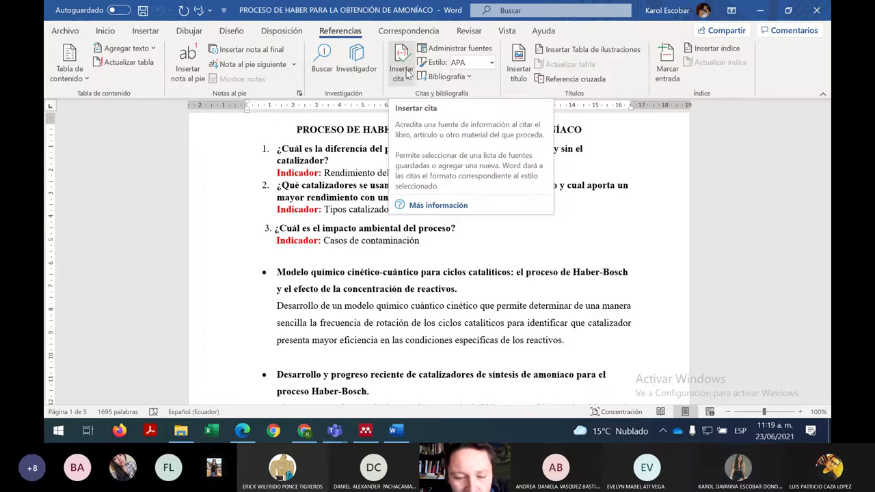
Step: Switch to Mendeley Desktop and raise the system volume to 58
{"action": "key", "text": "XF86AudioLowerVolume"}
{"action": "key", "text": "XF86AudioRaiseVolume"}
{"action": "key", "text": "XF86AudioRaiseVolume"}
{"action": "key", "text": "XF86AudioRaiseVolume"}
{"action": "key", "text": "XF86AudioRaiseVolume"}
{"action": "key", "text": "XF86AudioRaiseVolume"}
{"action": "key", "text": "XF86AudioRaiseVolume"}
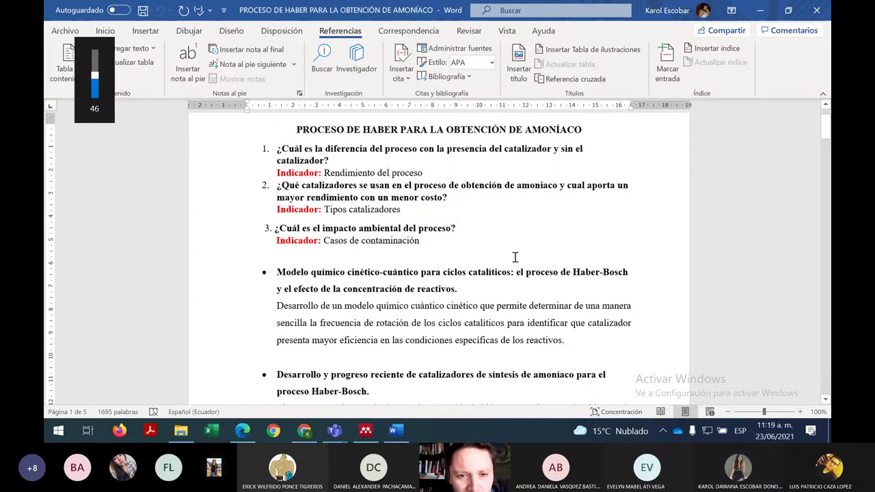
{"action": "left_click", "coordinate": [366, 431]}
{"action": "key", "text": "XF86AudioRaiseVolume"}
{"action": "key", "text": "XF86AudioRaiseVolume"}
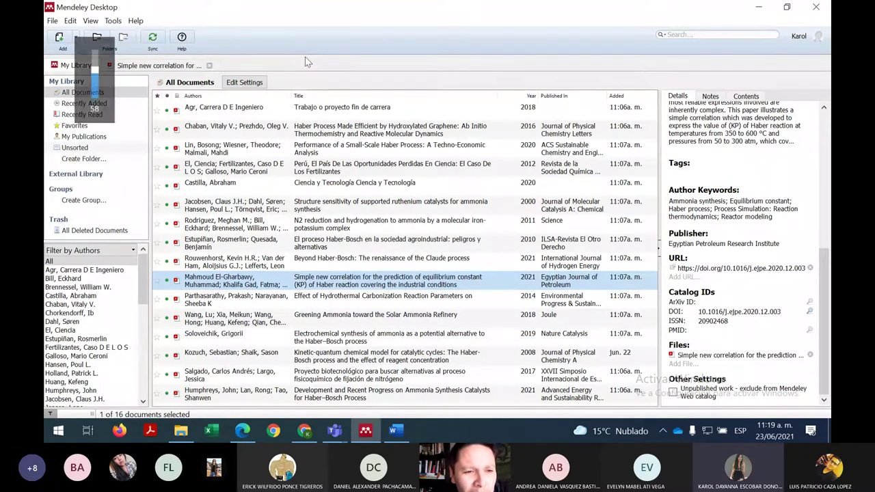
Step: Open the Mendeley Web Importer installation page from Mendeley Desktop and decline translating it into Spanish for now
{"action": "left_click", "coordinate": [113, 21]}
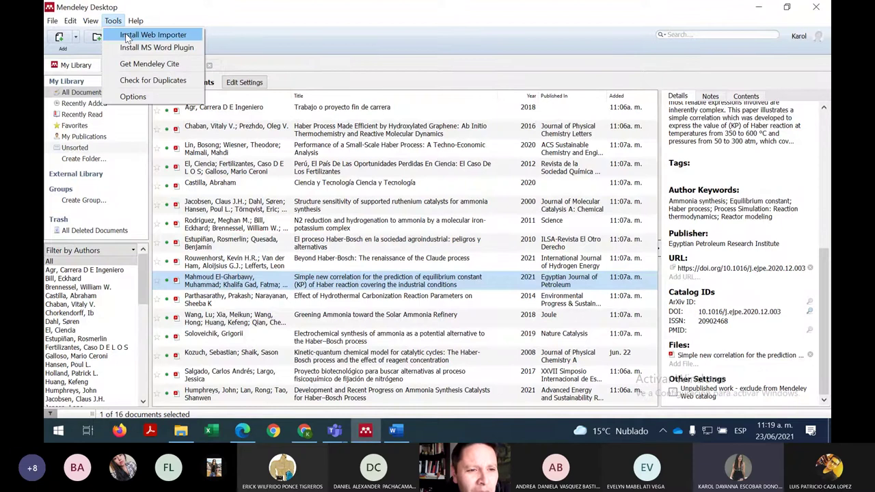
{"action": "left_click", "coordinate": [127, 39]}
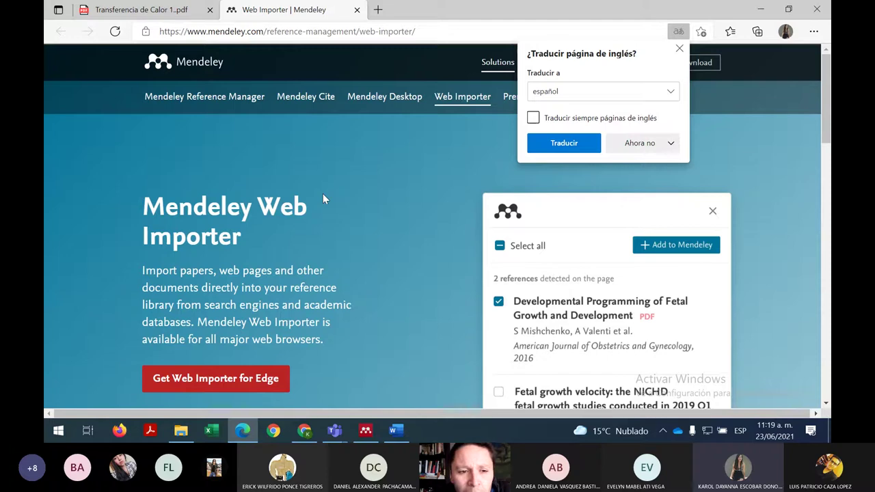
{"action": "scroll", "coordinate": [323, 193], "scroll_direction": "down", "scroll_amount": 2}
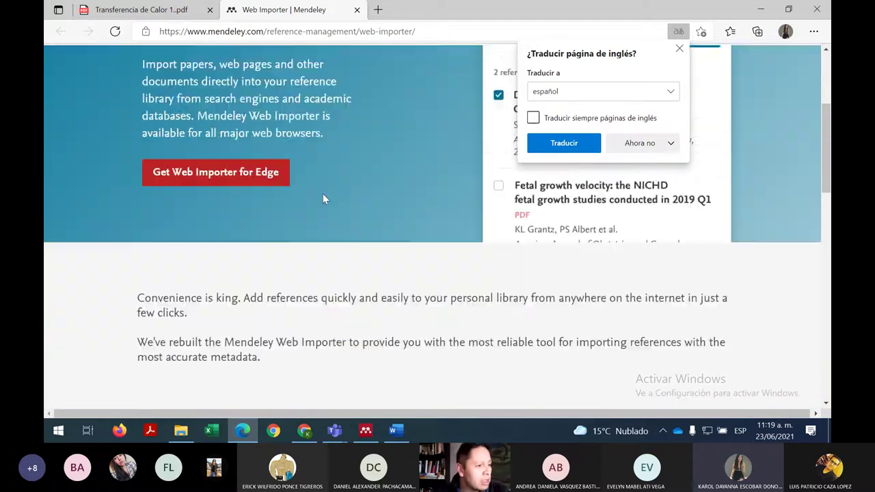
{"action": "scroll", "coordinate": [323, 194], "scroll_direction": "up", "scroll_amount": 1}
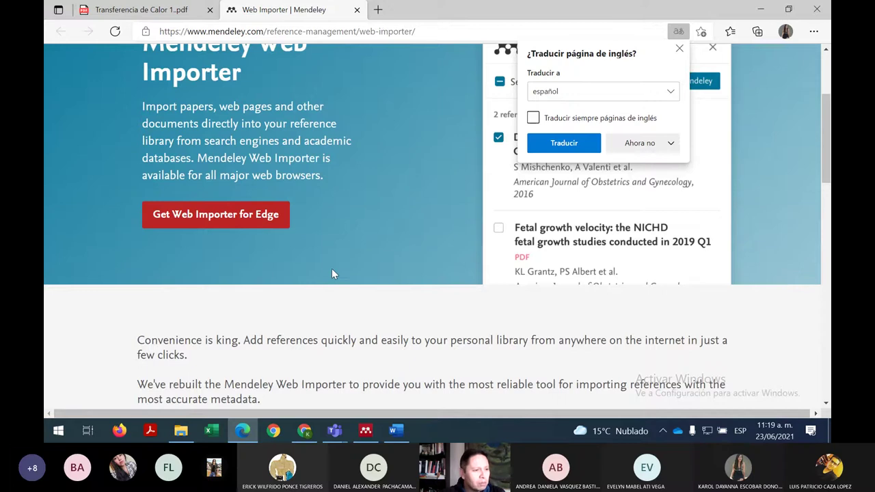
{"action": "left_click", "coordinate": [670, 143]}
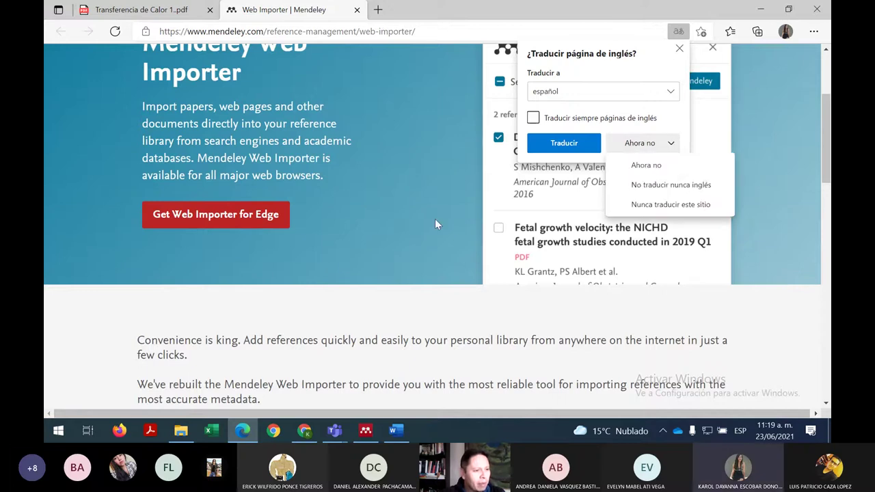
{"action": "left_click", "coordinate": [646, 165]}
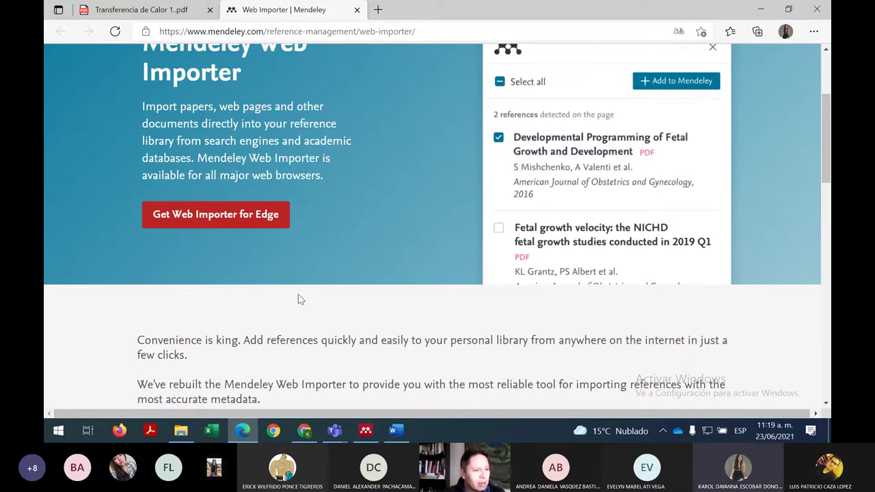
Step: Examine the Web Importer page for its installation option, feature descriptions and download links
{"action": "scroll", "coordinate": [299, 294], "scroll_direction": "down", "scroll_amount": 1}
{"action": "scroll", "coordinate": [299, 294], "scroll_direction": "down", "scroll_amount": 6}
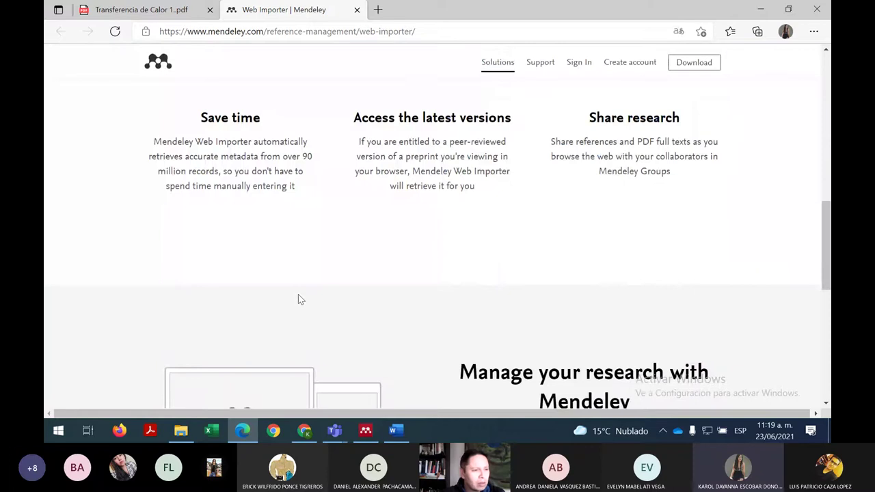
{"action": "scroll", "coordinate": [299, 299], "scroll_direction": "down", "scroll_amount": 2}
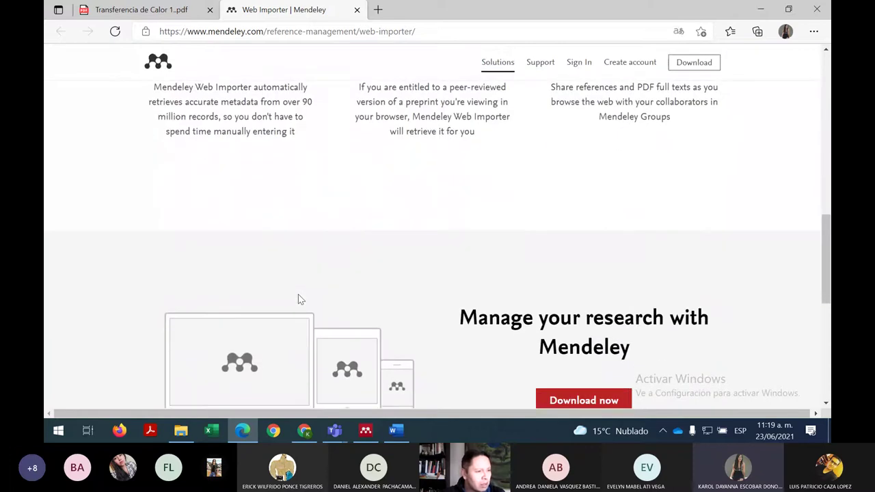
{"action": "scroll", "coordinate": [298, 298], "scroll_direction": "down", "scroll_amount": 2}
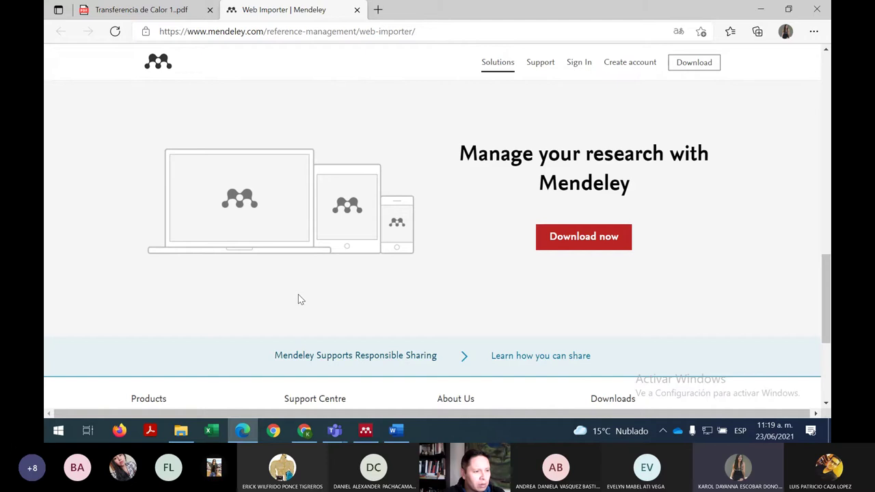
{"action": "scroll", "coordinate": [298, 299], "scroll_direction": "down", "scroll_amount": 2}
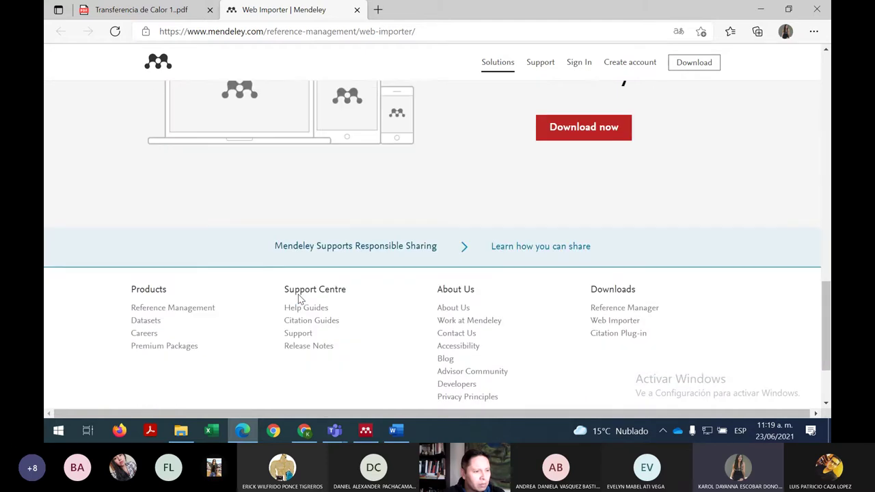
{"action": "scroll", "coordinate": [298, 299], "scroll_direction": "up", "scroll_amount": 3}
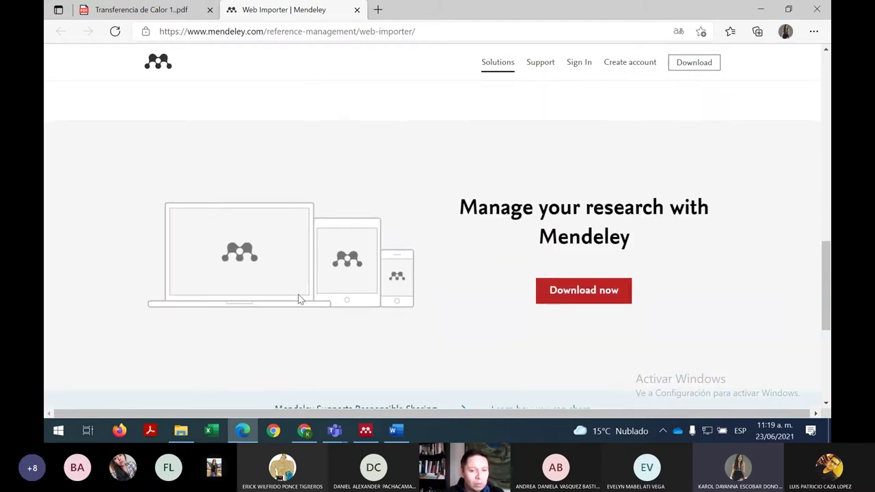
{"action": "scroll", "coordinate": [299, 300], "scroll_direction": "up", "scroll_amount": 5}
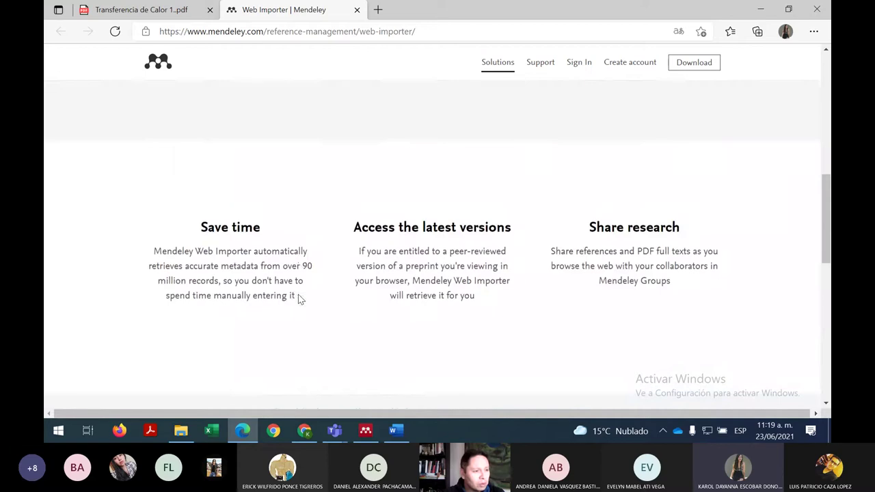
{"action": "scroll", "coordinate": [298, 299], "scroll_direction": "up", "scroll_amount": 3}
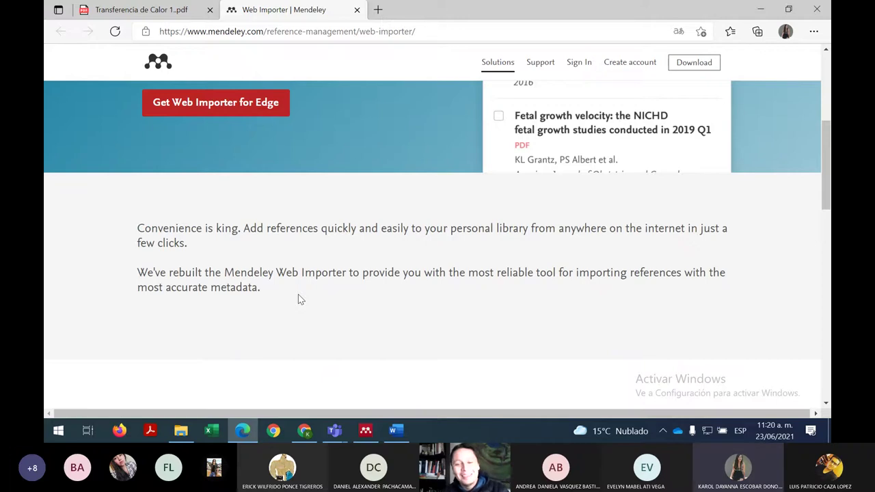
{"action": "scroll", "coordinate": [298, 299], "scroll_direction": "down", "scroll_amount": 3}
{"action": "scroll", "coordinate": [299, 300], "scroll_direction": "up", "scroll_amount": 5}
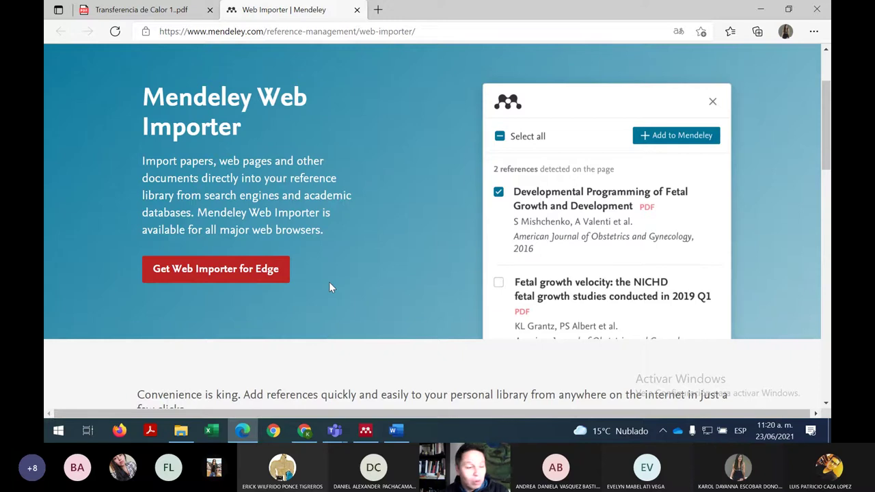
{"action": "scroll", "coordinate": [329, 283], "scroll_direction": "down", "scroll_amount": 6}
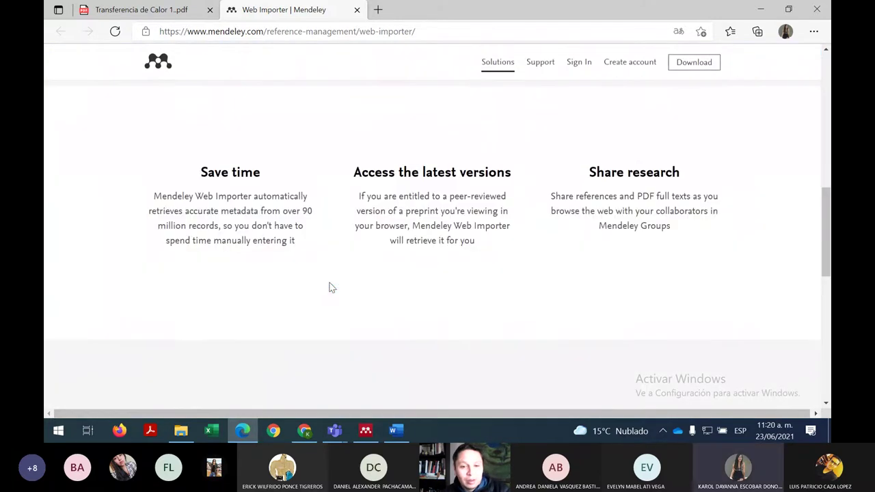
{"action": "scroll", "coordinate": [329, 287], "scroll_direction": "down", "scroll_amount": 4}
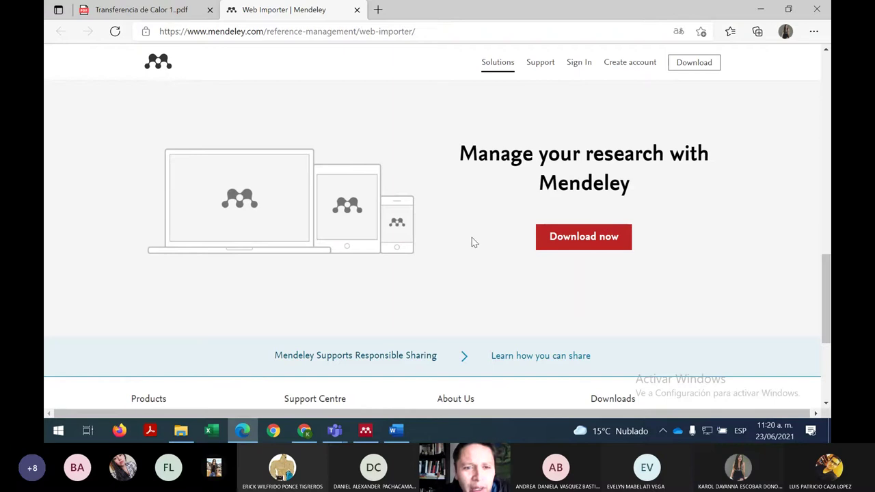
{"action": "scroll", "coordinate": [471, 239], "scroll_direction": "up", "scroll_amount": 3}
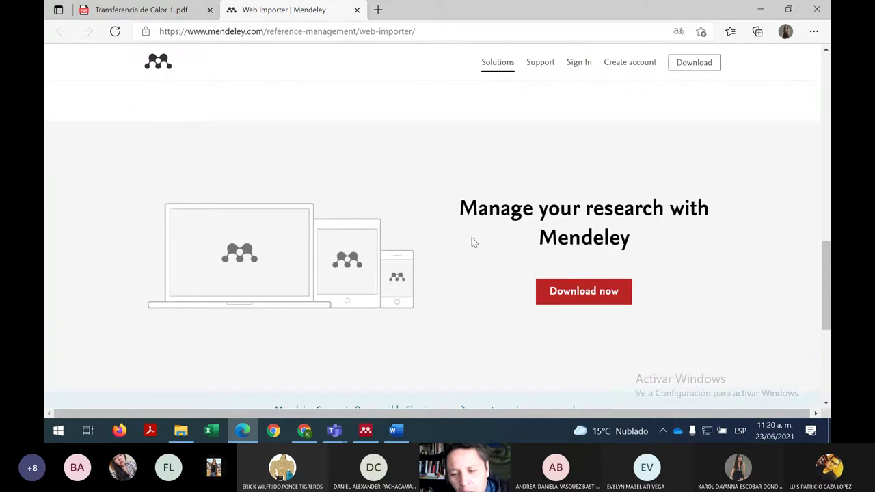
{"action": "scroll", "coordinate": [472, 239], "scroll_direction": "up", "scroll_amount": 5}
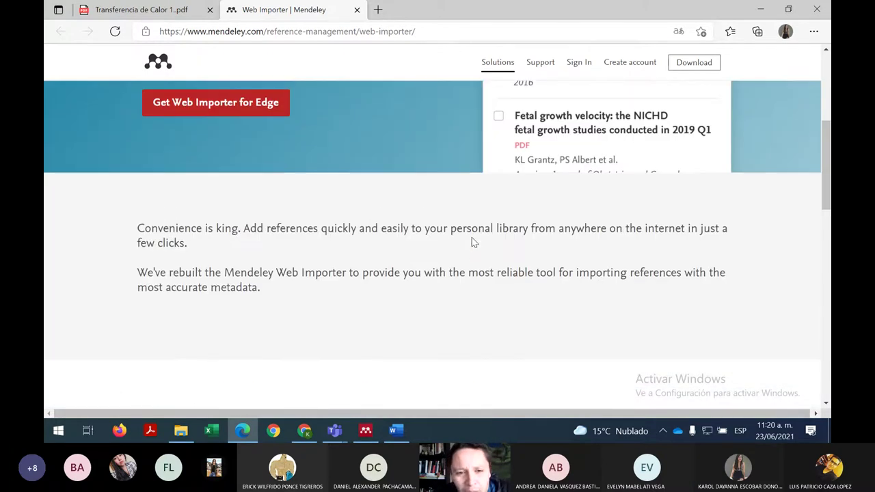
Step: Install the MS Word citation plugin from Mendeley Desktop, closing the running Word so the installation can finish
{"action": "left_click", "coordinate": [366, 431]}
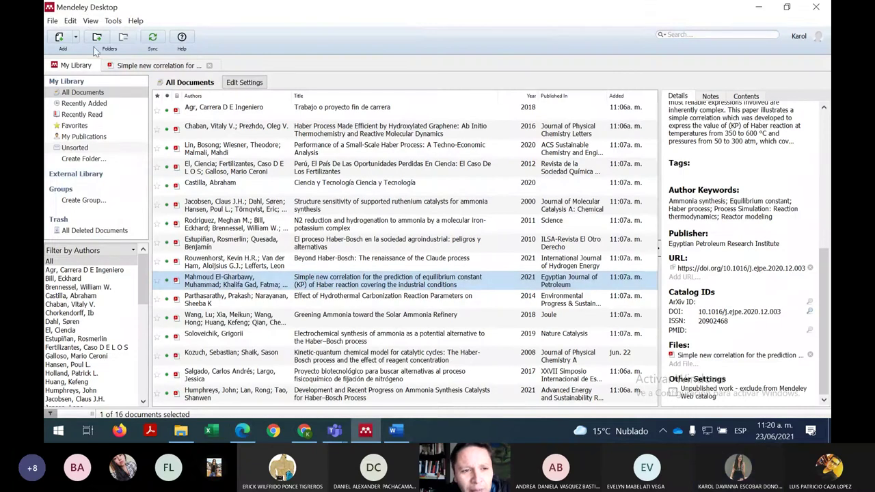
{"action": "left_click", "coordinate": [113, 23]}
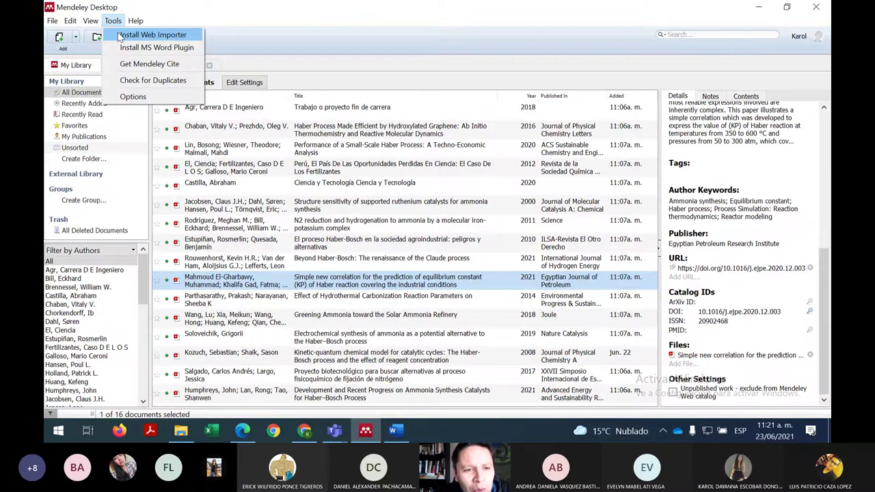
{"action": "left_click", "coordinate": [123, 48]}
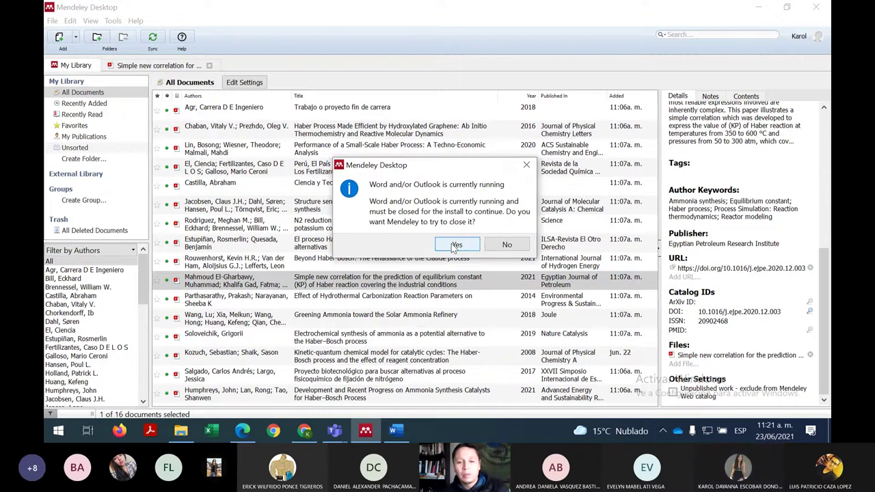
{"action": "mouse_move", "coordinate": [399, 431]}
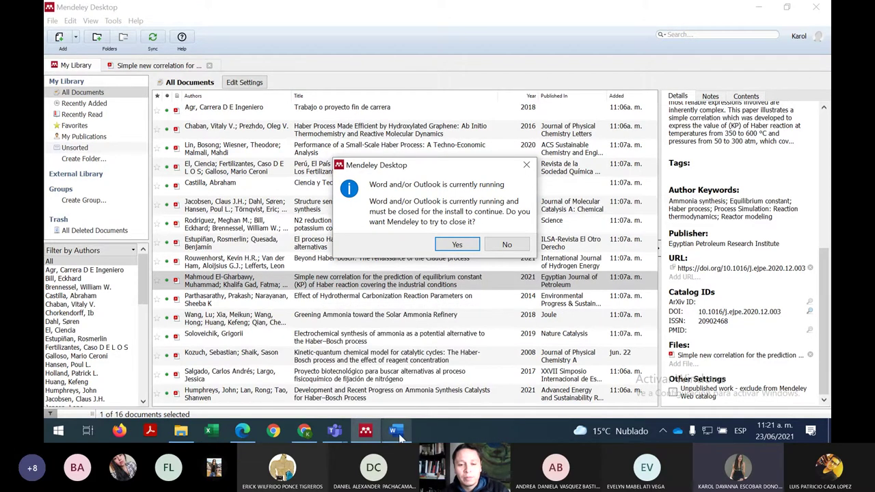
{"action": "right_click", "coordinate": [399, 433]}
{"action": "left_click", "coordinate": [411, 403]}
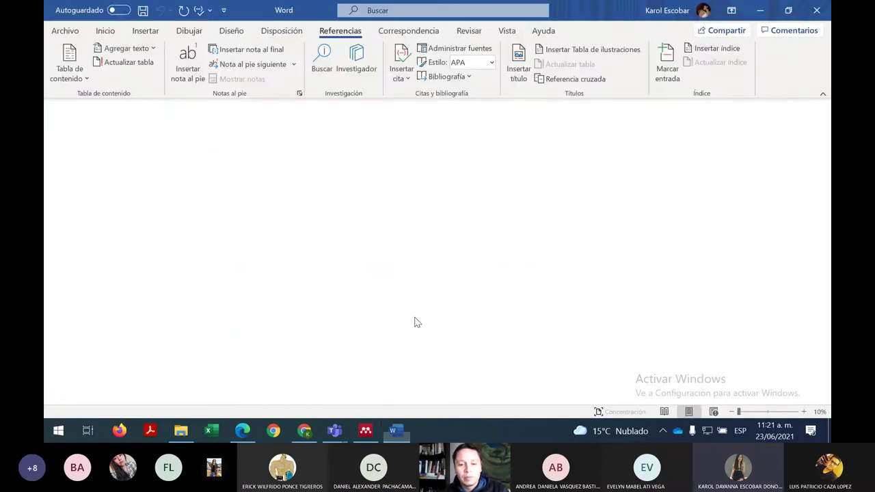
{"action": "left_click", "coordinate": [448, 245]}
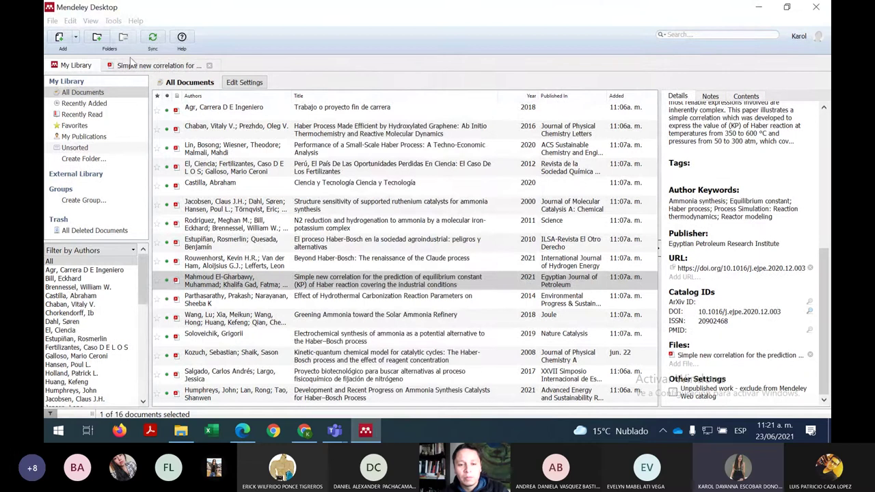
{"action": "left_click", "coordinate": [114, 21]}
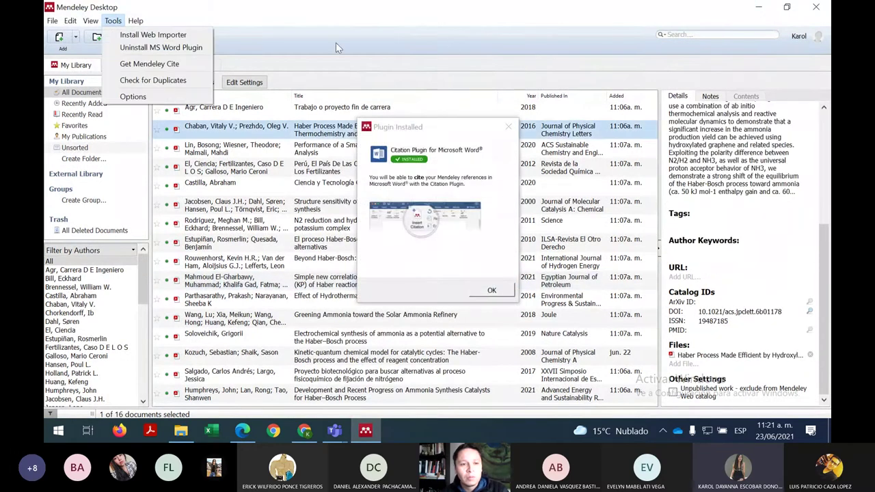
{"action": "left_click", "coordinate": [491, 291]}
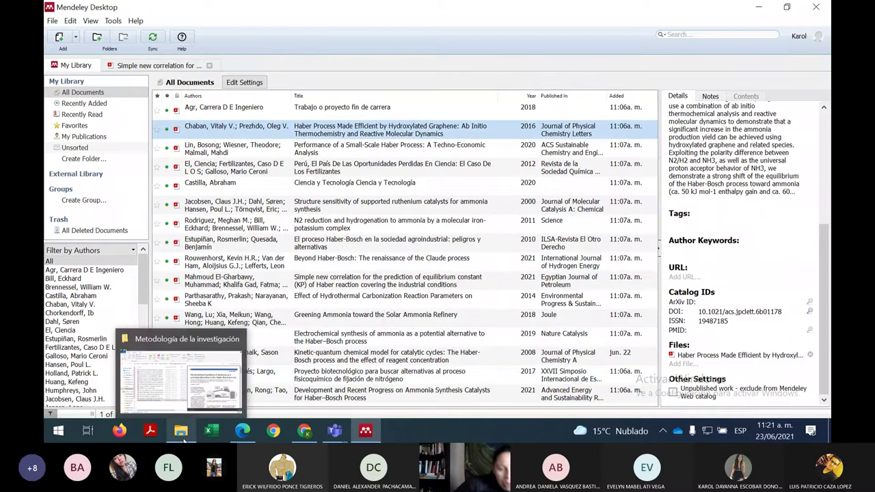
Step: Reopen the PROCESO DE HABER PARA LA OBTENCIÓN DE AMONÍACO document from the Descargas folder and enable its content
{"action": "left_click", "coordinate": [60, 432]}
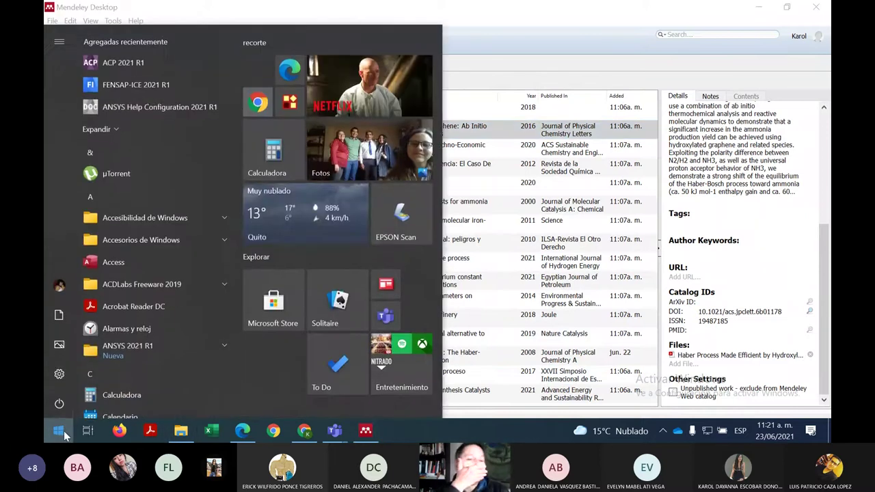
{"action": "type", "text": "w"}
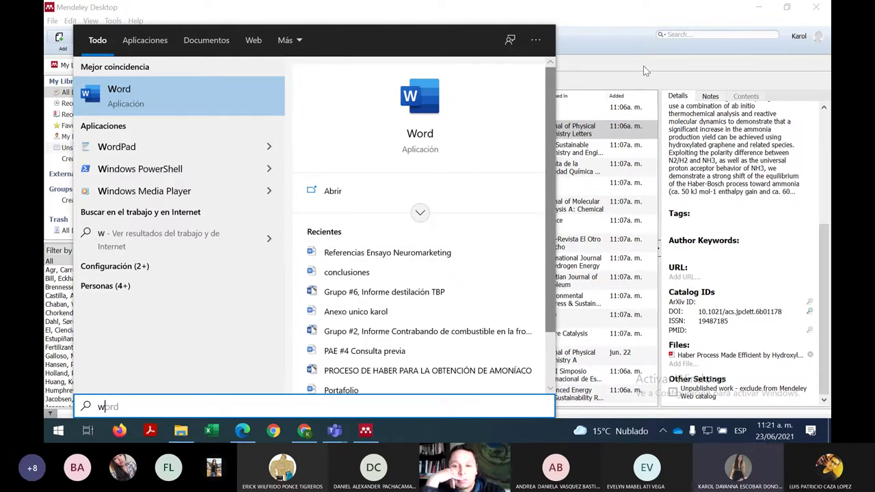
{"action": "left_click", "coordinate": [178, 435]}
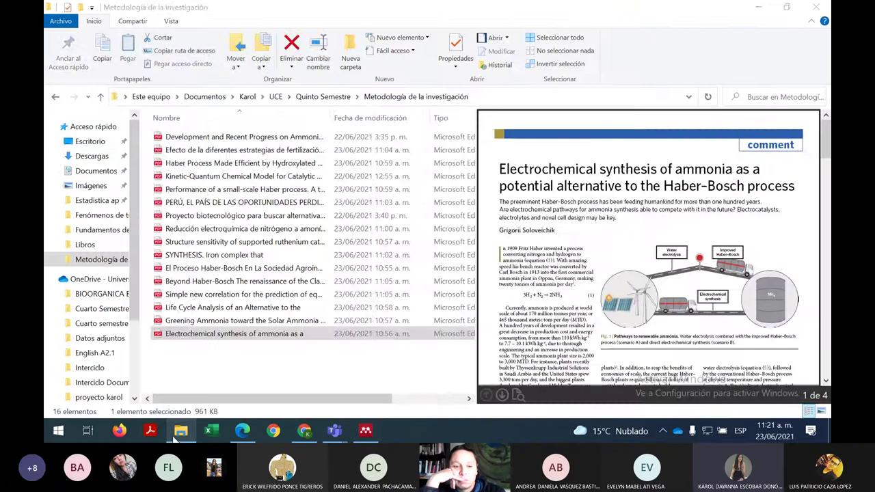
{"action": "left_click", "coordinate": [92, 156]}
{"action": "left_click", "coordinate": [198, 138]}
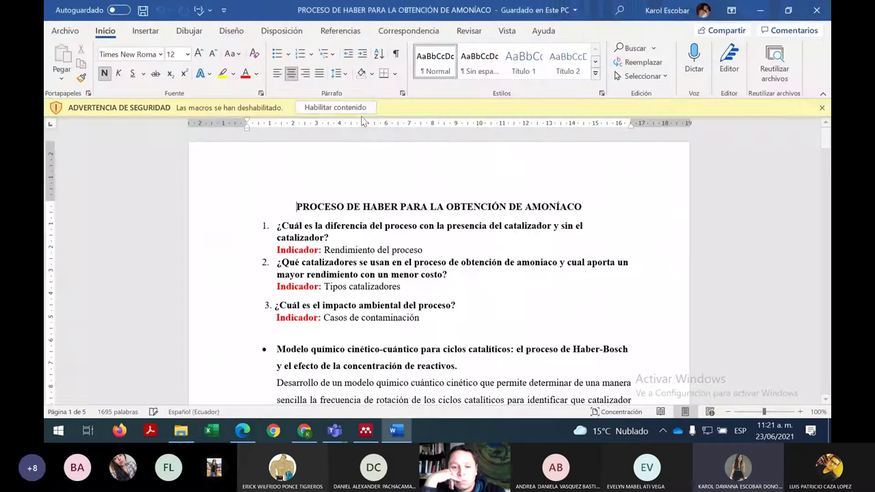
{"action": "left_click", "coordinate": [358, 110]}
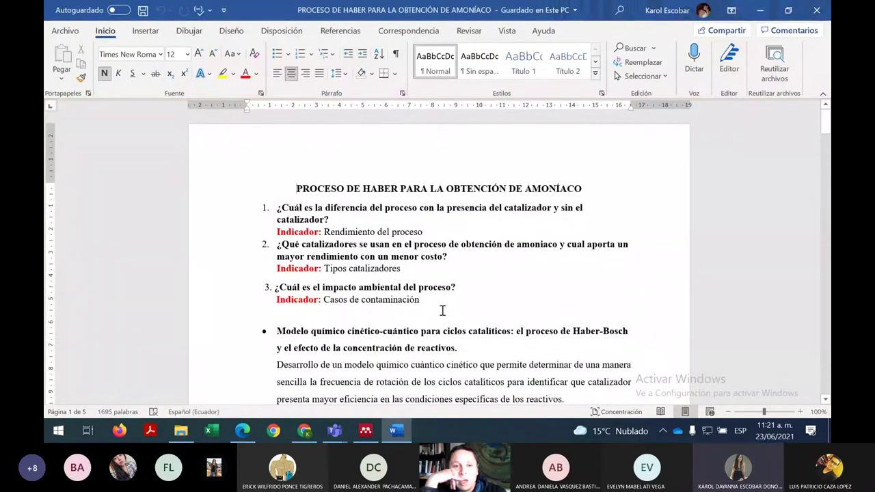
Step: Start a Mendeley citation after "reactivos" in the first article summary, and locate the Kinetic-quantum chemical model article in the Mendeley library
{"action": "left_click", "coordinate": [339, 32]}
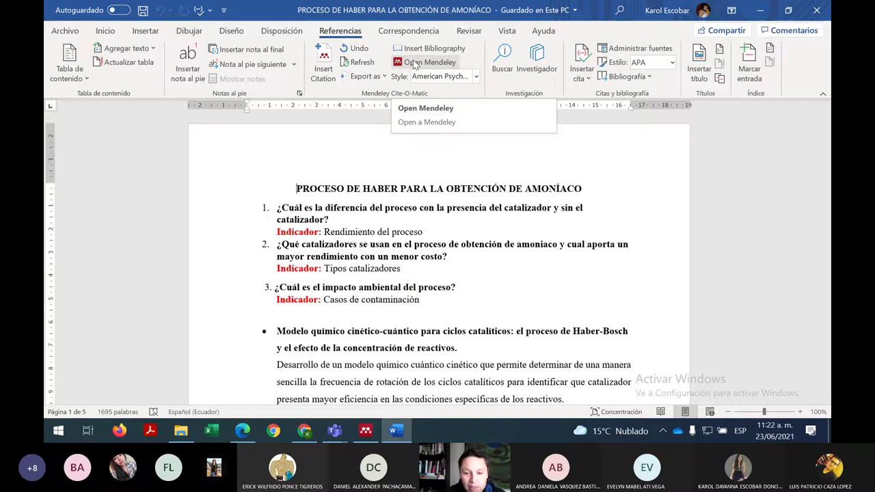
{"action": "scroll", "coordinate": [563, 371], "scroll_direction": "down", "scroll_amount": 1}
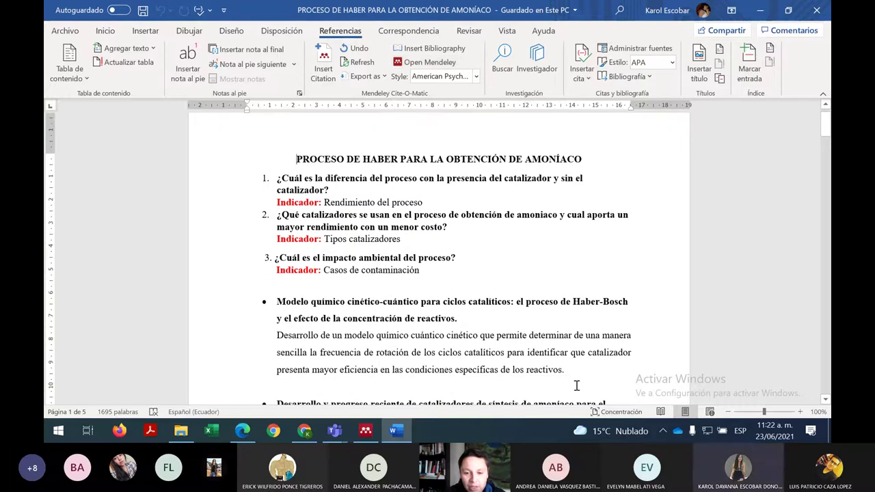
{"action": "left_click", "coordinate": [563, 371]}
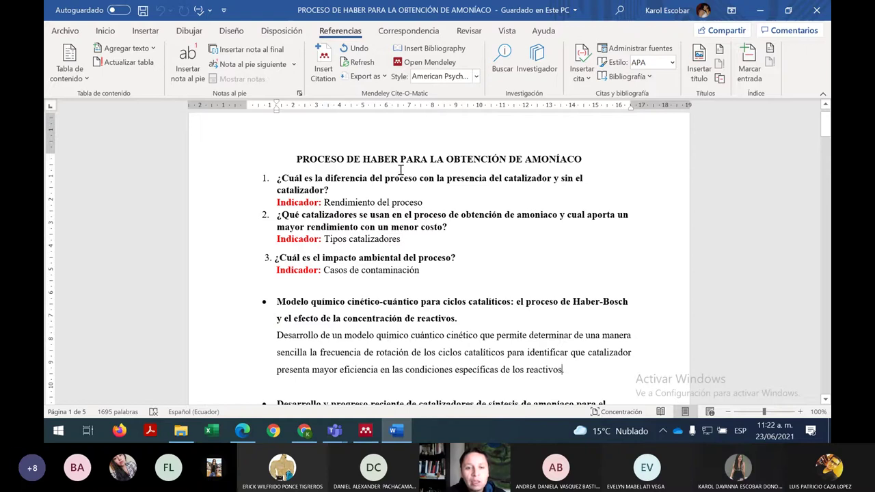
{"action": "left_click", "coordinate": [325, 72]}
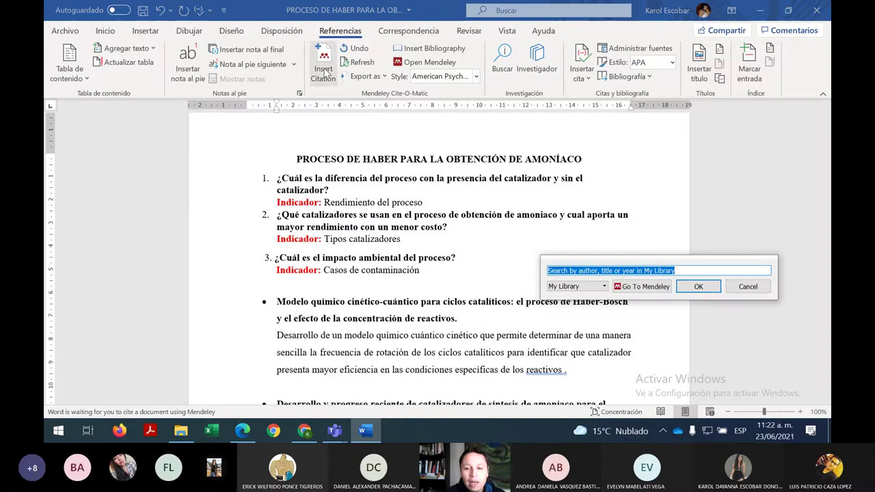
{"action": "left_click", "coordinate": [604, 288]}
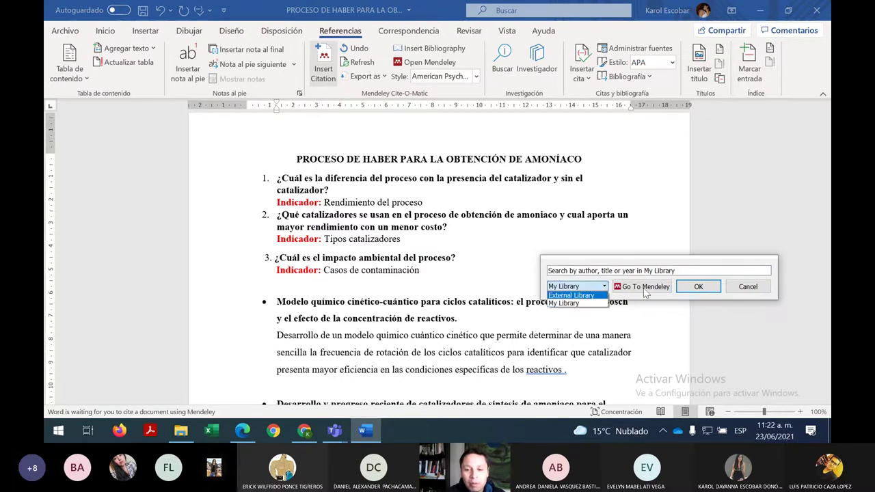
{"action": "left_click", "coordinate": [604, 290]}
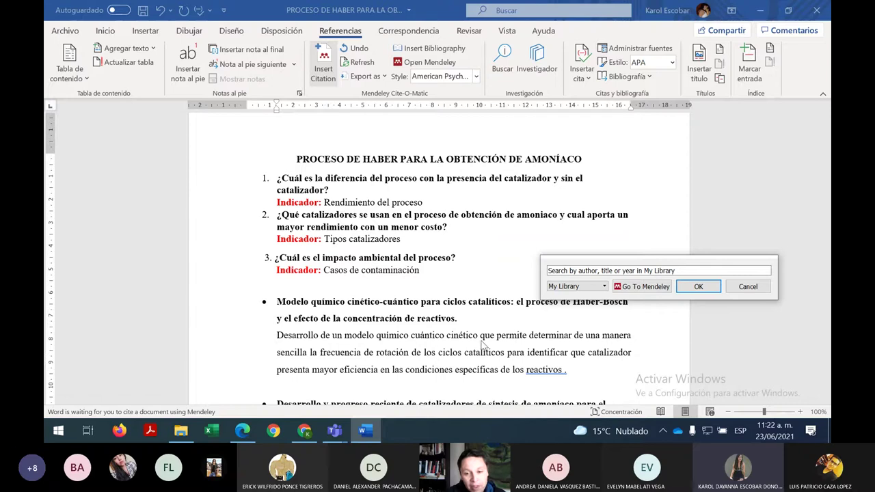
{"action": "left_click", "coordinate": [646, 286]}
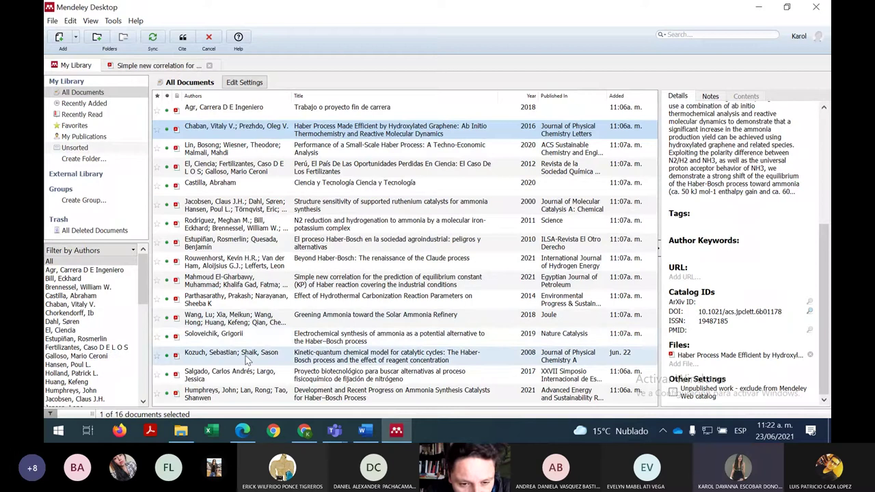
{"action": "left_click", "coordinate": [353, 361]}
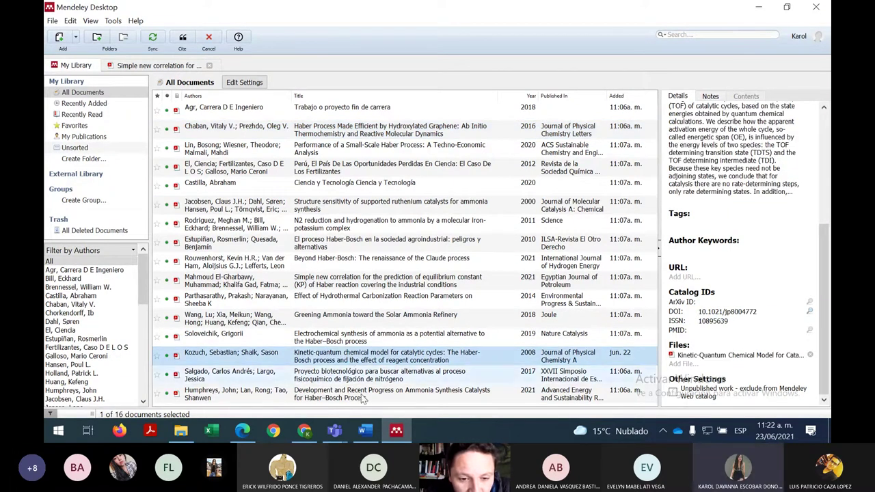
{"action": "left_click", "coordinate": [366, 431]}
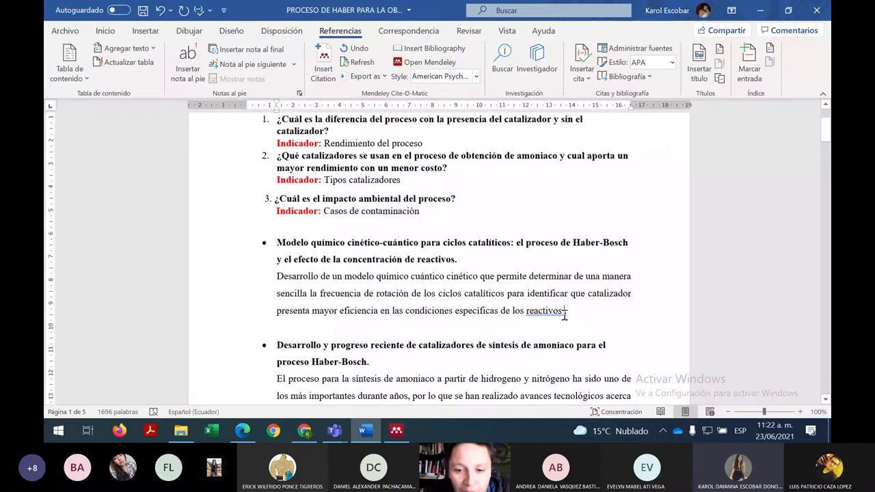
Step: Cite the Kinetic-quantum chemical model article at the end of the first summary, finding it by its first author's name in My Library
{"action": "left_click", "coordinate": [323, 61]}
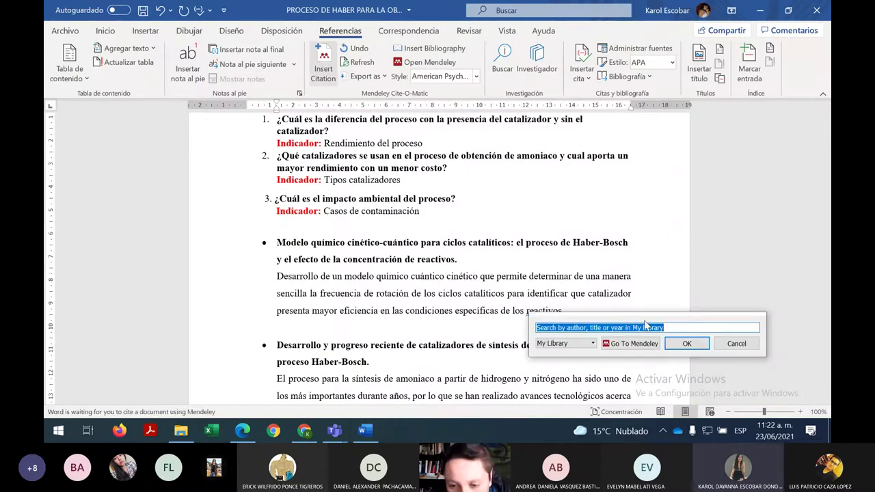
{"action": "type", "text": "Seb"}
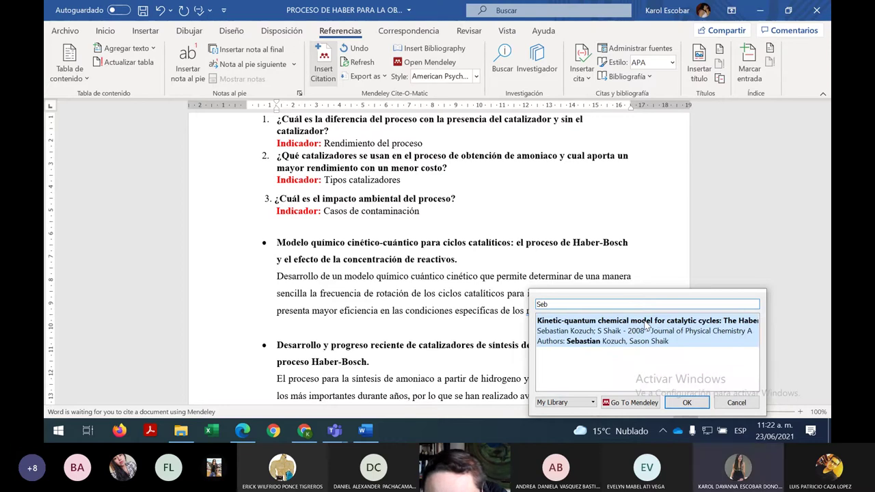
{"action": "left_click", "coordinate": [689, 404]}
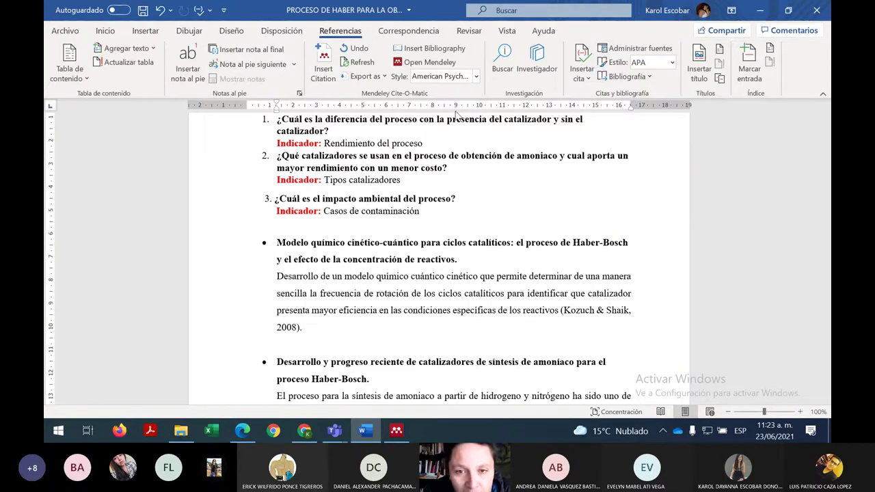
Step: Add a "Bibliografía" heading line below the last article summary at the end of the document, with an empty line after it
{"action": "left_click", "coordinate": [820, 238]}
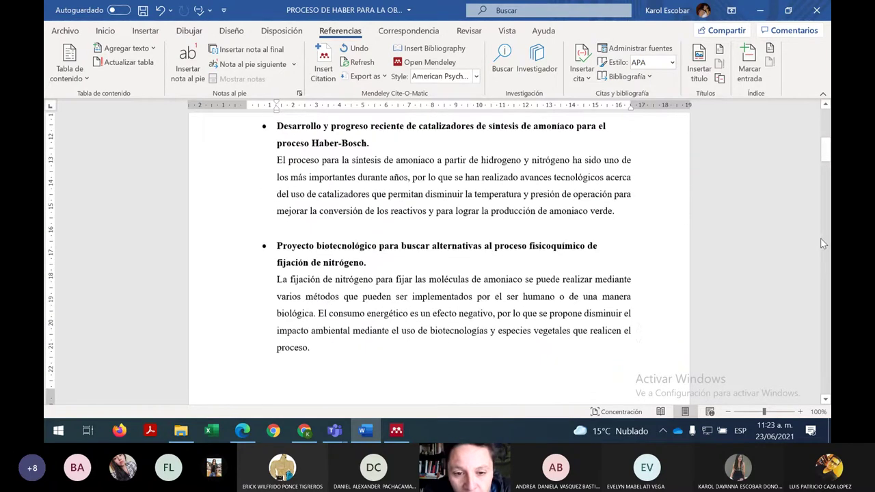
{"action": "left_click", "coordinate": [822, 361]}
{"action": "left_click", "coordinate": [824, 366]}
{"action": "scroll", "coordinate": [476, 280], "scroll_direction": "up", "scroll_amount": 2}
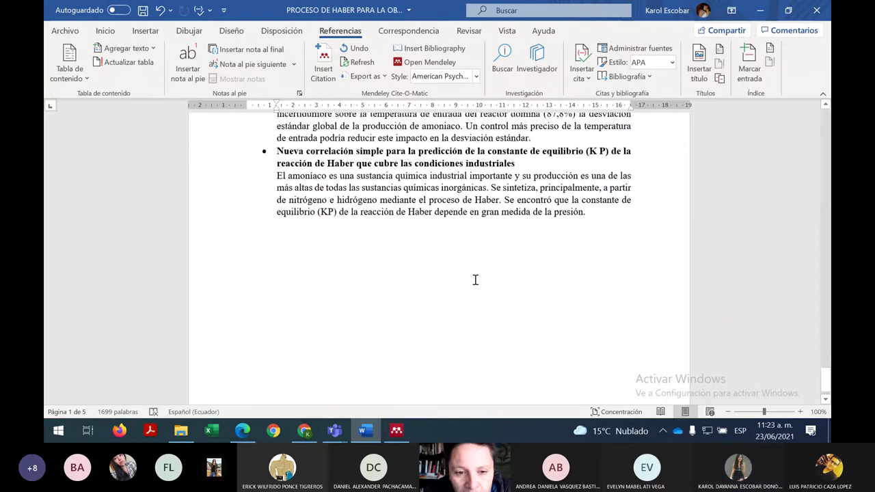
{"action": "scroll", "coordinate": [475, 280], "scroll_direction": "down", "scroll_amount": 4}
{"action": "scroll", "coordinate": [476, 280], "scroll_direction": "down", "scroll_amount": 1}
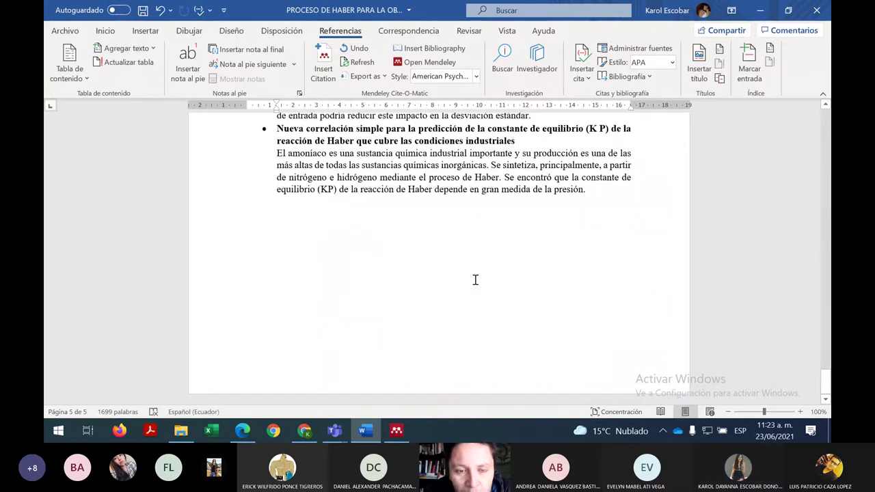
{"action": "left_click", "coordinate": [602, 199]}
{"action": "key", "text": "Return"}
{"action": "type", "text": "Bibliografía"}
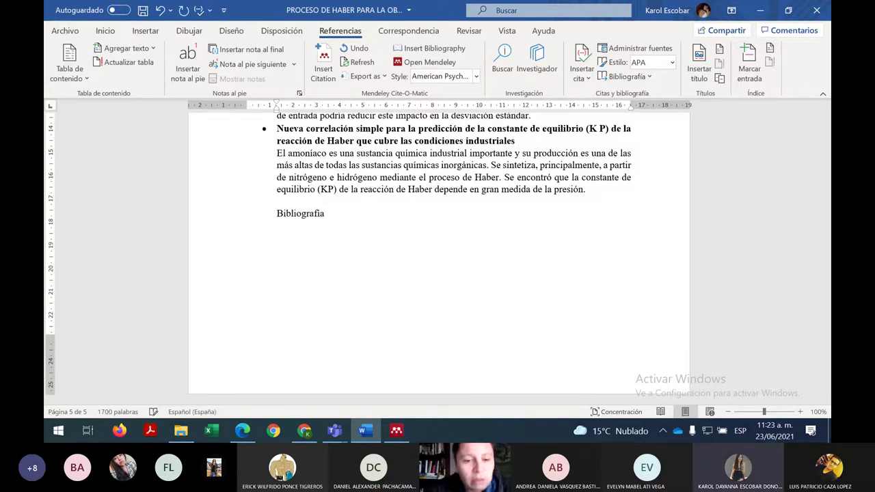
{"action": "key", "text": "Return"}
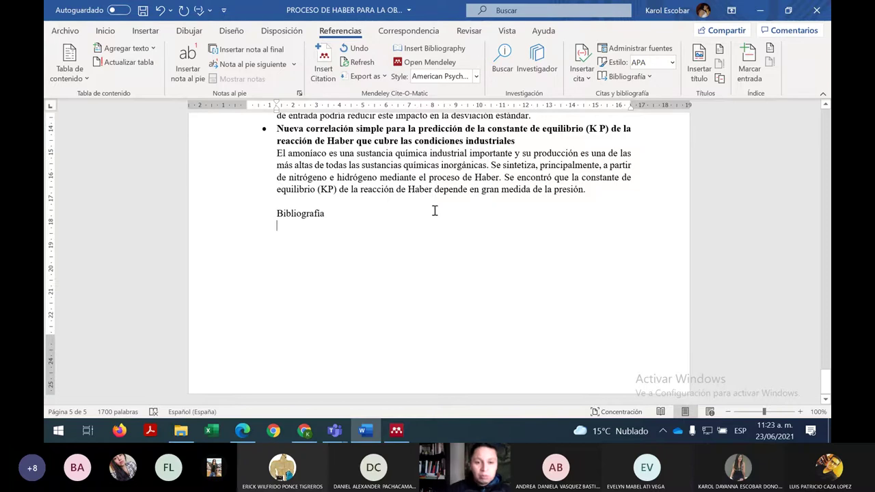
Step: Make the "Bibliografía" heading bold and insert the Mendeley bibliography on the line below it
{"action": "left_click_drag", "start_coordinate": [328, 213], "coordinate": [277, 186]}
{"action": "left_click", "coordinate": [336, 205]}
{"action": "left_click_drag", "start_coordinate": [336, 212], "coordinate": [262, 210]}
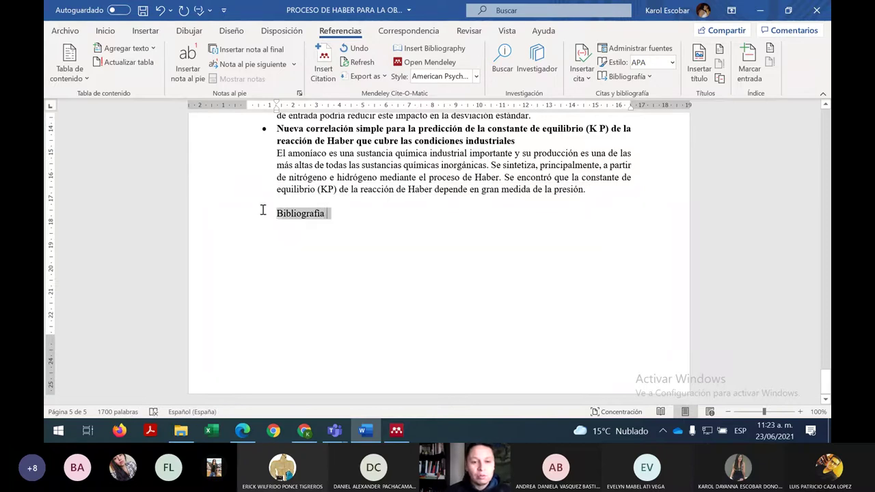
{"action": "key", "text": "ctrl+n"}
{"action": "left_click", "coordinate": [338, 220]}
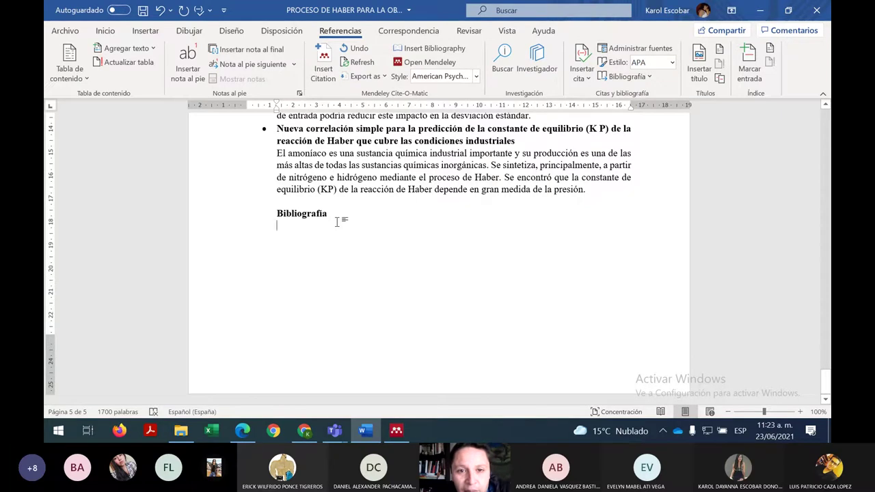
{"action": "left_click", "coordinate": [444, 51]}
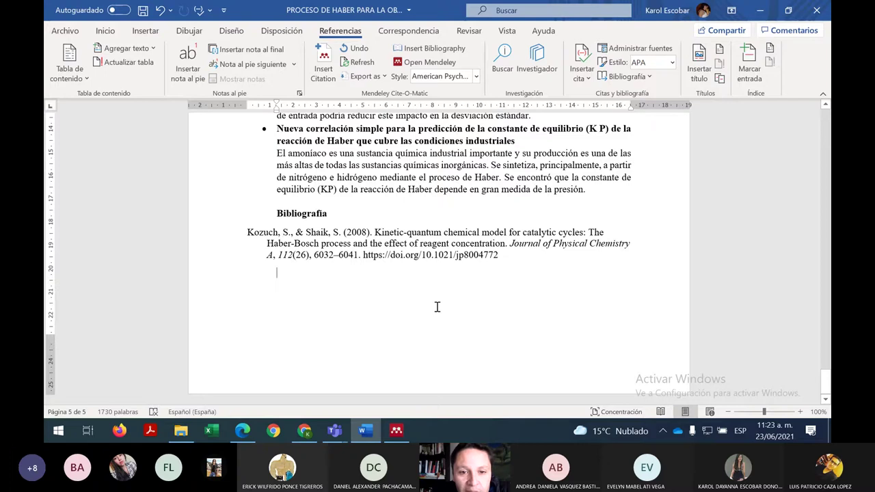
Step: Start a Mendeley citation after "presión" in the last article summary and locate the Simple new correlation article in the Mendeley library
{"action": "scroll", "coordinate": [437, 307], "scroll_direction": "up", "scroll_amount": 1}
{"action": "left_click", "coordinate": [584, 219]}
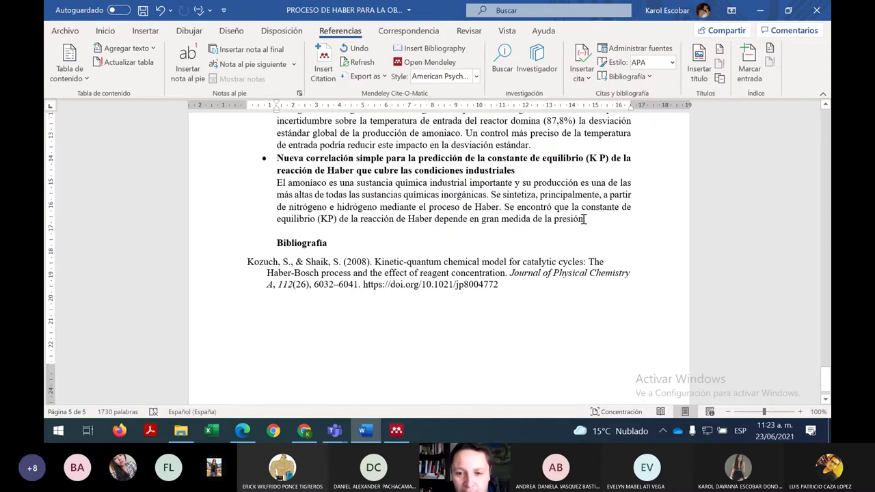
{"action": "type", "text": "."}
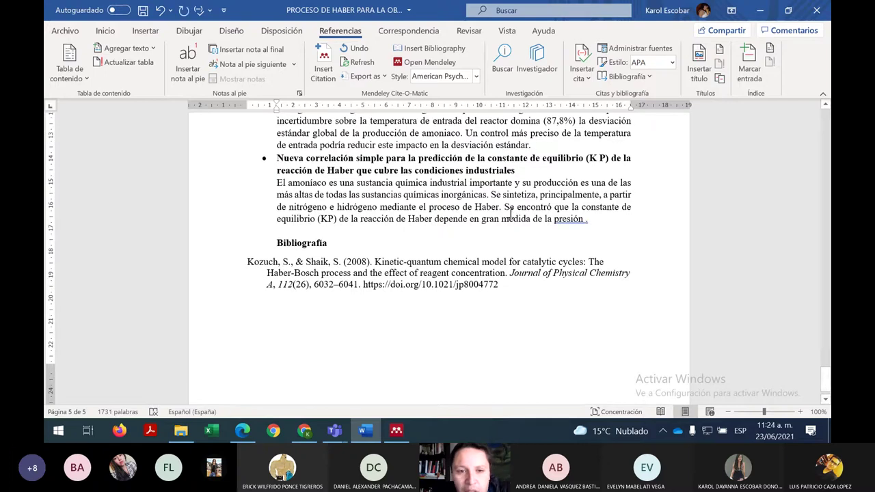
{"action": "left_click", "coordinate": [316, 63]}
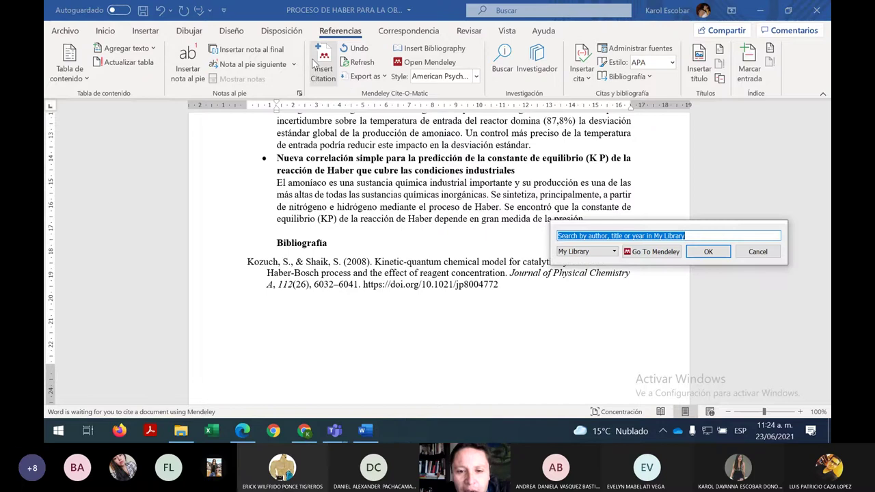
{"action": "left_click", "coordinate": [640, 253]}
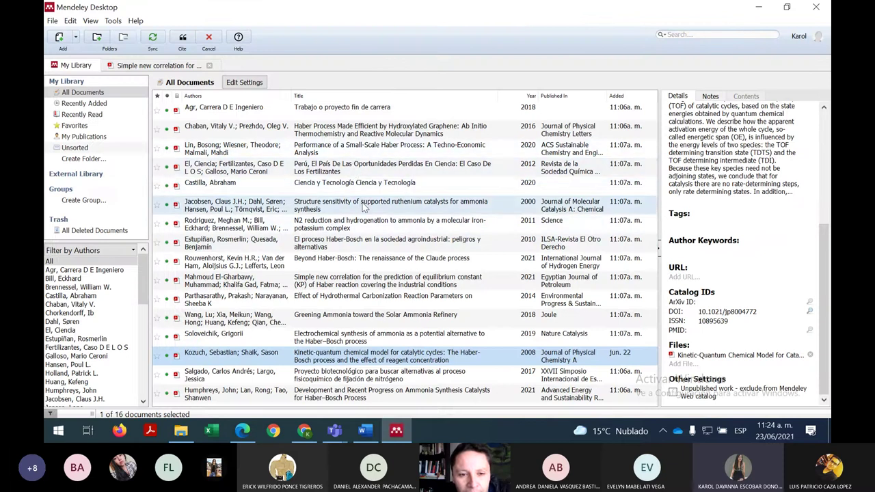
{"action": "left_click", "coordinate": [372, 284]}
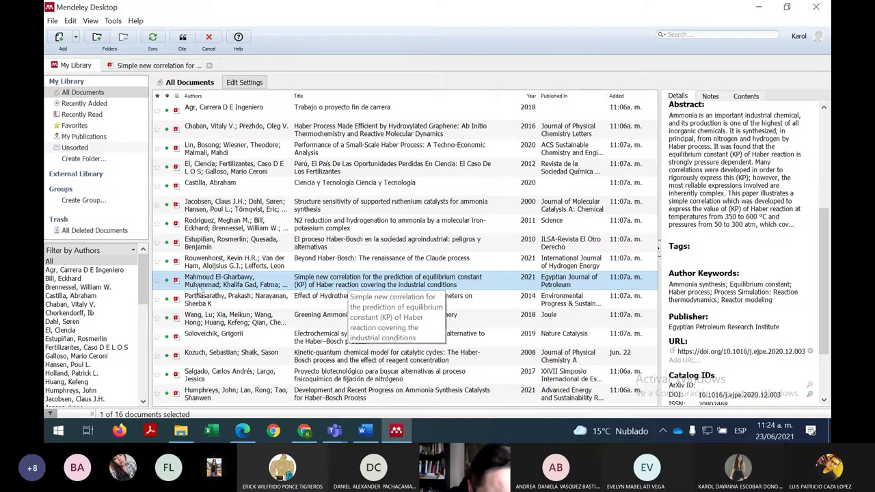
{"action": "mouse_move", "coordinate": [368, 435]}
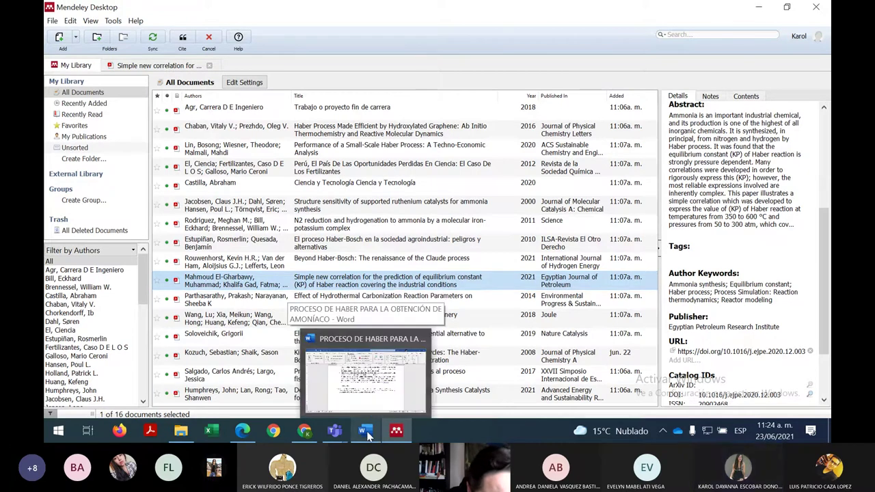
{"action": "left_click", "coordinate": [368, 435]}
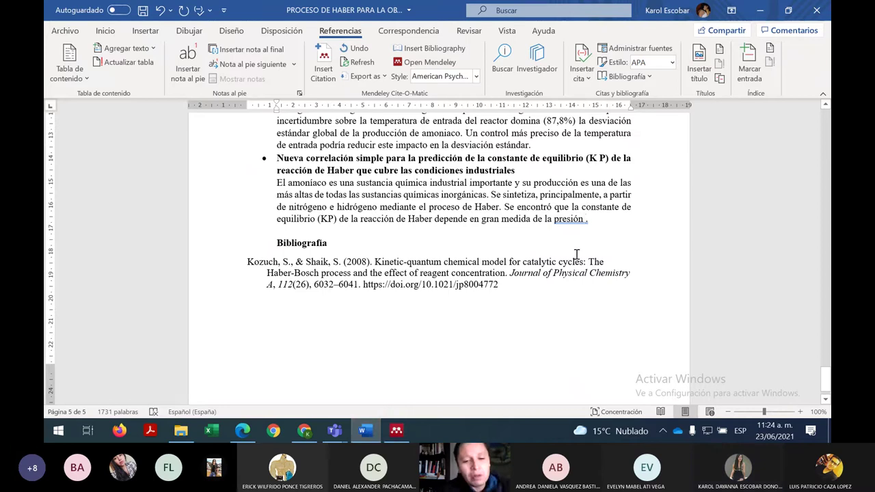
Step: Cite the Simple new correlation article at the end of the last summary, finding it by its first author's name, and save the document
{"action": "left_click", "coordinate": [320, 71]}
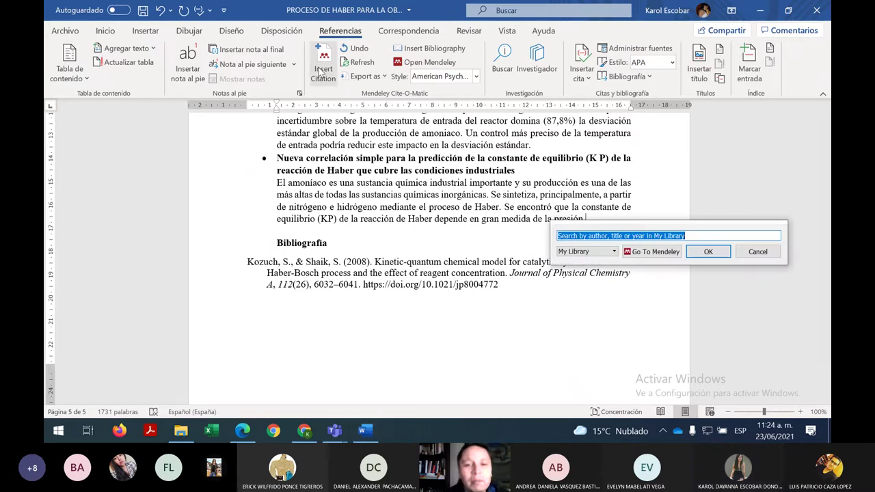
{"action": "type", "text": "Mah"}
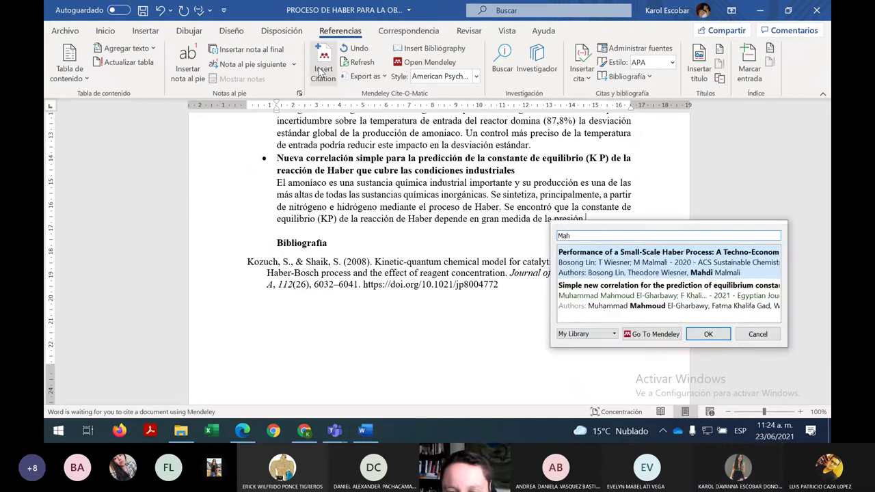
{"action": "left_click", "coordinate": [594, 299]}
{"action": "left_click", "coordinate": [708, 252]}
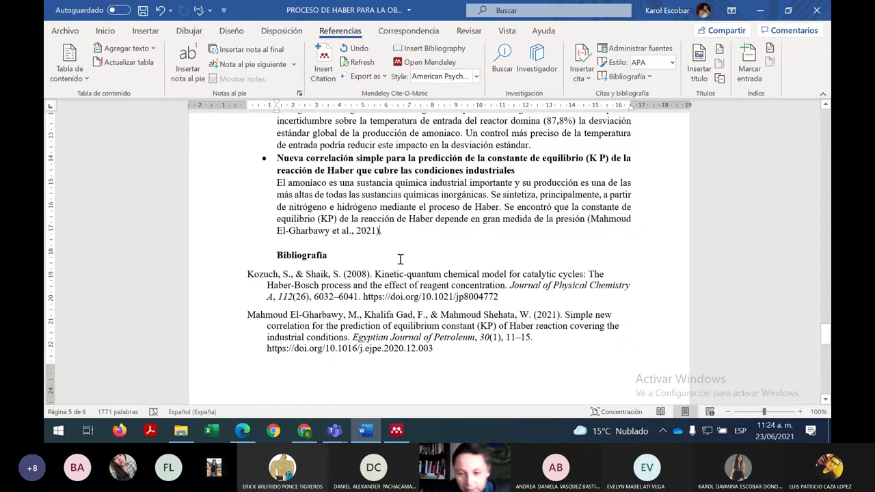
{"action": "left_click", "coordinate": [403, 234]}
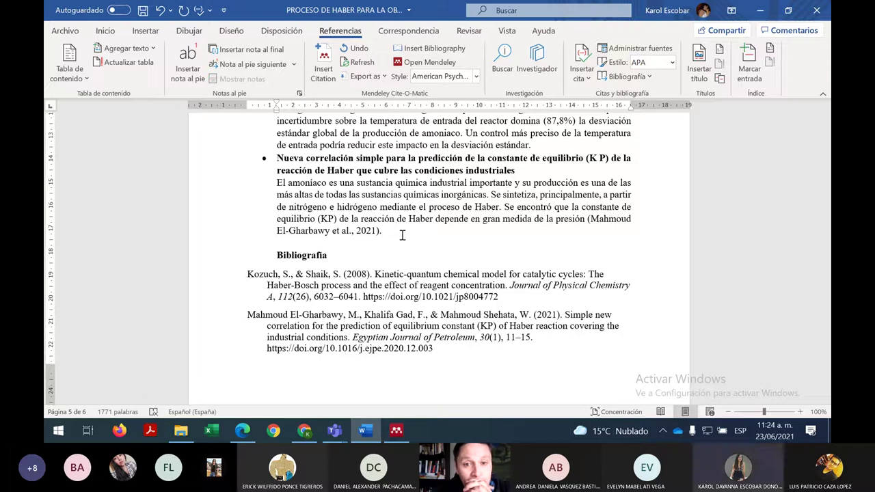
{"action": "key", "text": "ctrl+s"}
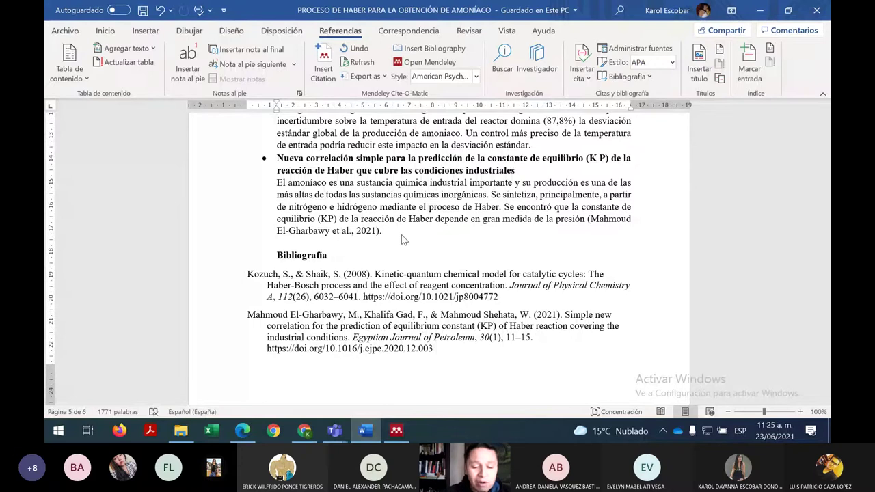
Step: Return to the start of the document and review the research questions, their indicators and the first cited summary
{"action": "scroll", "coordinate": [404, 236], "scroll_direction": "up", "scroll_amount": 12}
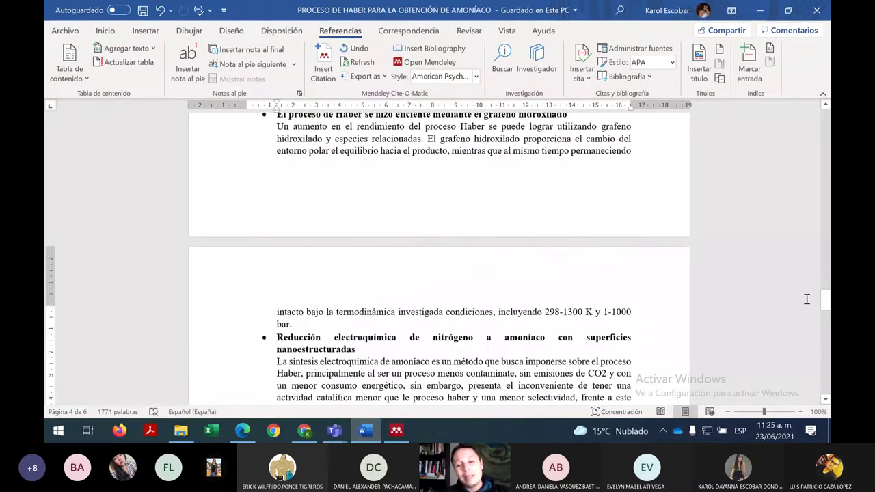
{"action": "left_click_drag", "start_coordinate": [823, 299], "coordinate": [823, 113]}
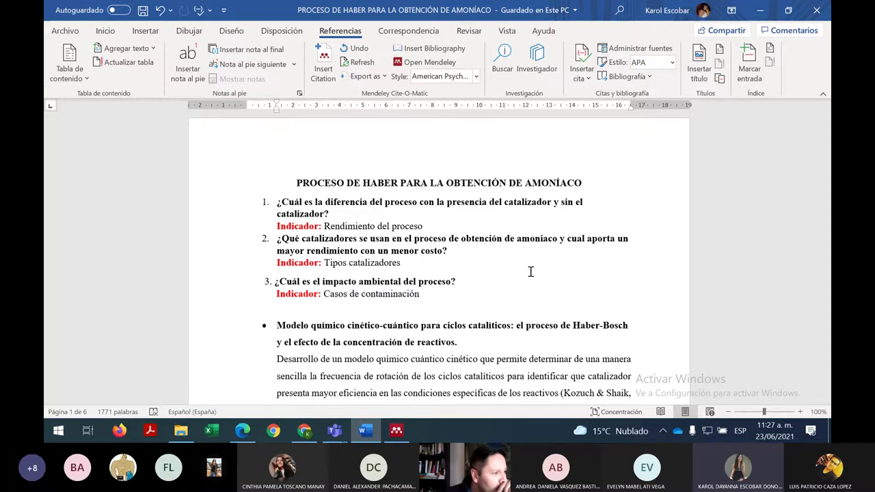
{"action": "scroll", "coordinate": [530, 272], "scroll_direction": "down", "scroll_amount": 3}
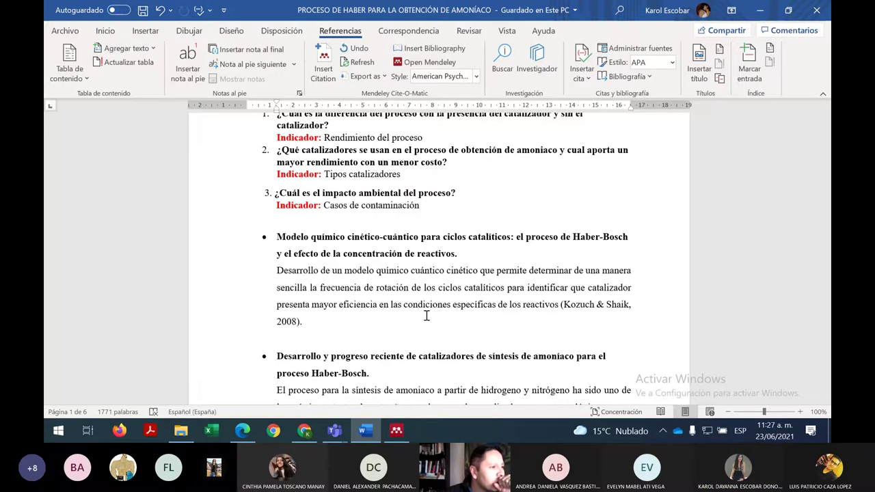
{"action": "left_click", "coordinate": [304, 430]}
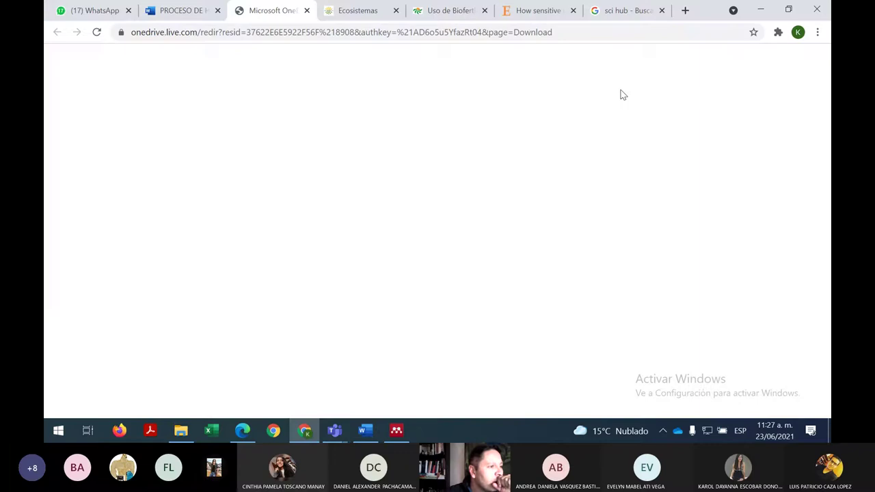
{"action": "left_click", "coordinate": [686, 10]}
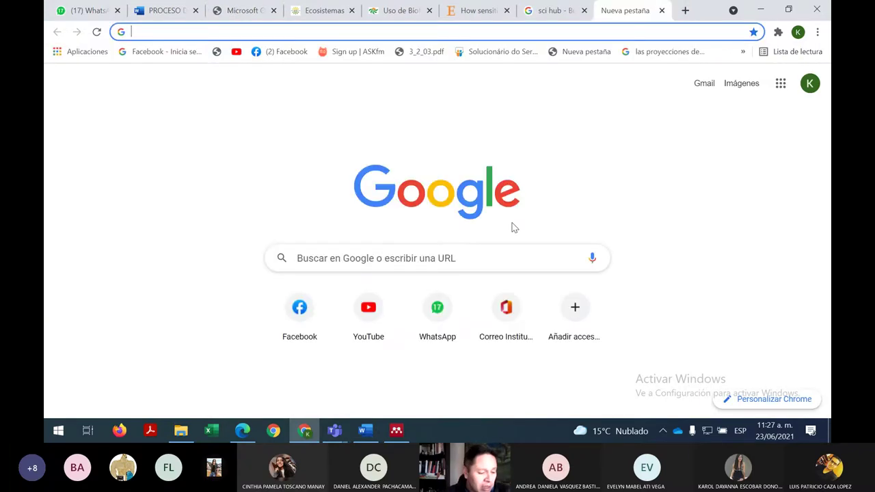
{"action": "left_click", "coordinate": [365, 431]}
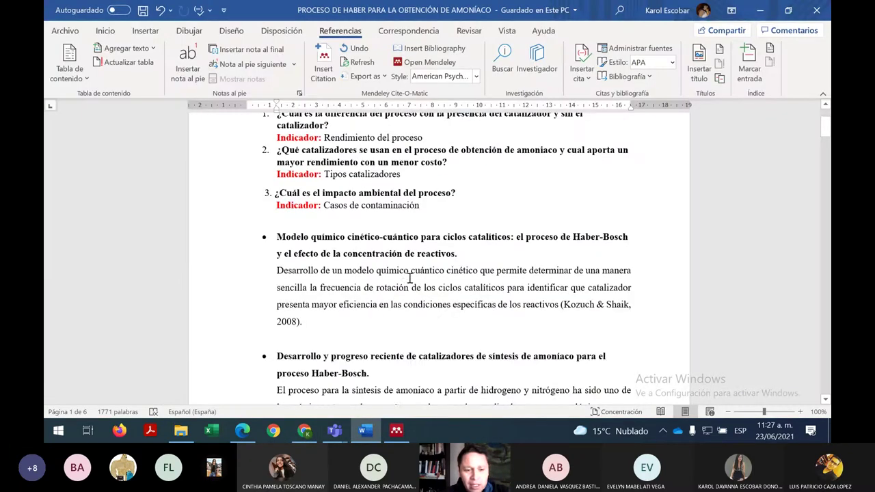
{"action": "scroll", "coordinate": [409, 278], "scroll_direction": "up", "scroll_amount": 2}
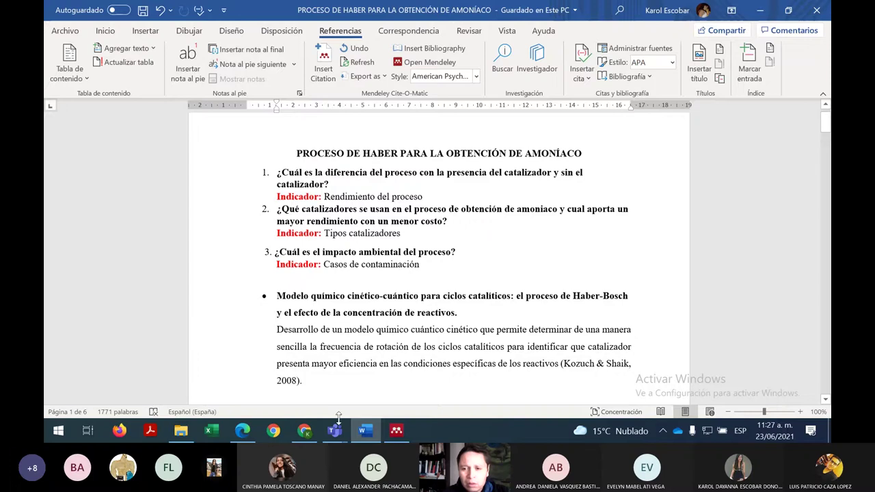
Step: Switch to the Teams meeting window and stop sharing the screen
{"action": "mouse_move", "coordinate": [334, 430]}
{"action": "left_click", "coordinate": [308, 382]}
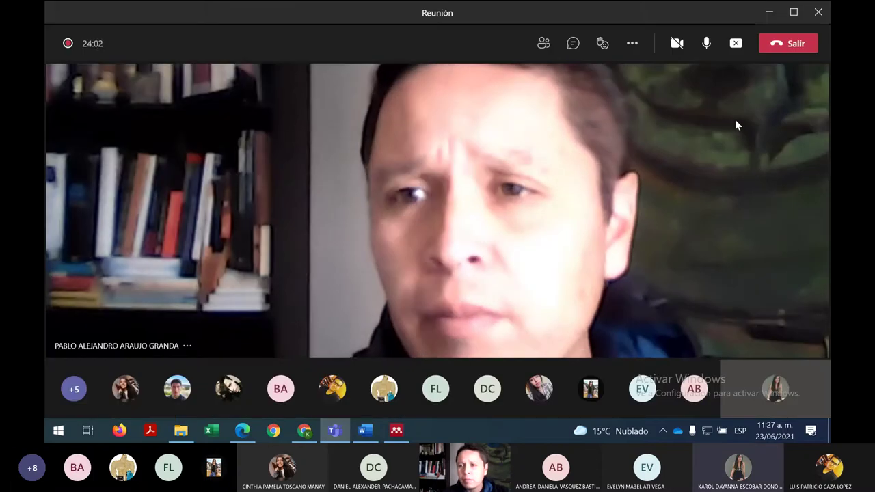
{"action": "left_click", "coordinate": [736, 44]}
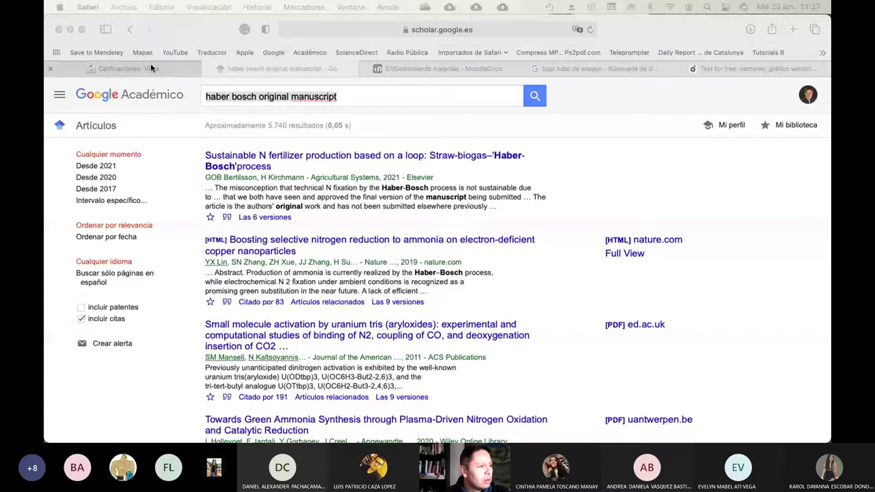
Step: In the virtual campus grade view, enter a grade of 18 for the first three students with the feedback "Cambio de tema"
{"action": "left_click", "coordinate": [149, 68]}
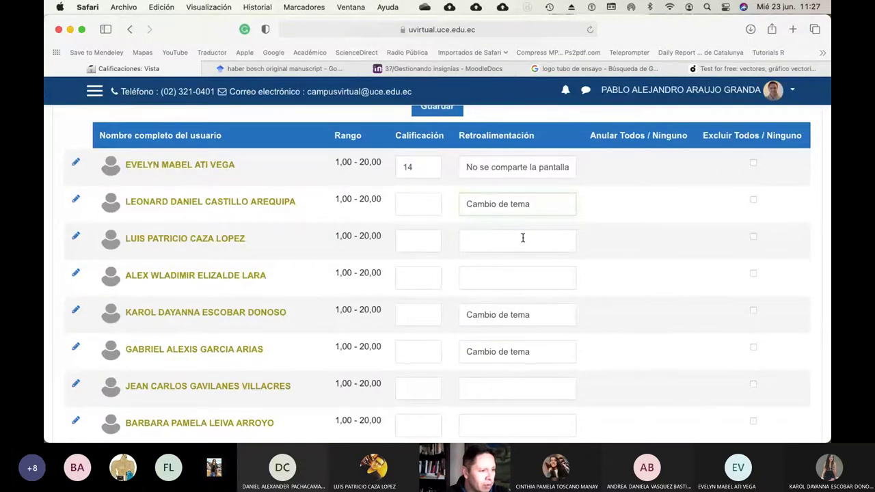
{"action": "left_click", "coordinate": [414, 202]}
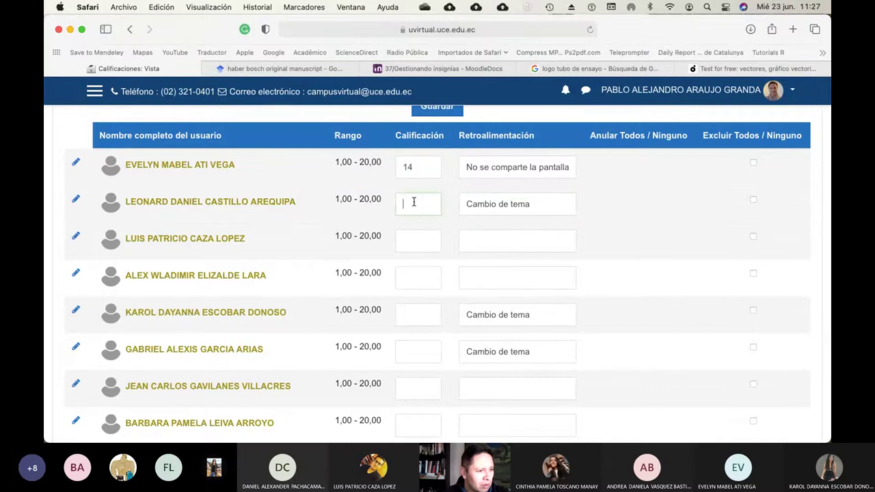
{"action": "type", "text": "18"}
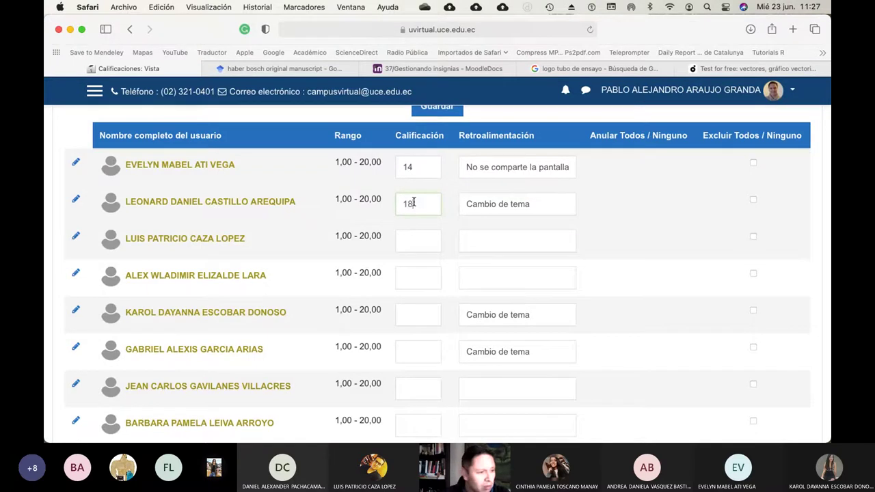
{"action": "left_click", "coordinate": [413, 318]}
{"action": "type", "text": "1"}
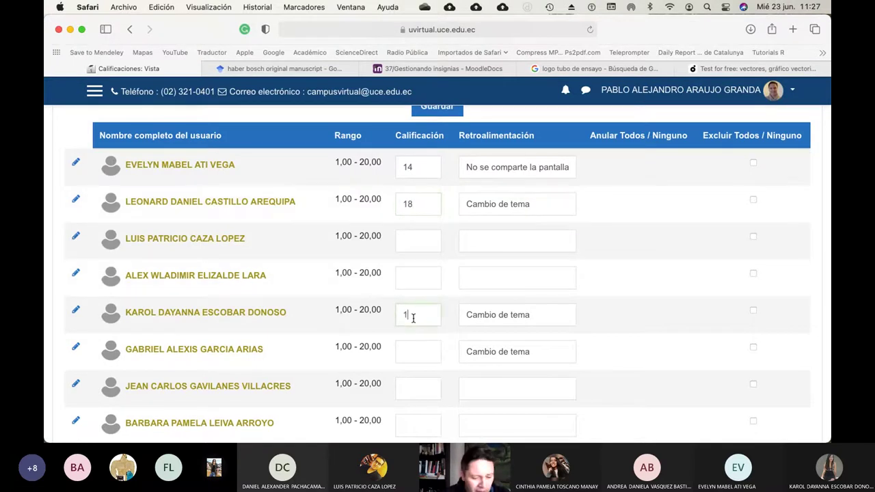
{"action": "type", "text": "8"}
{"action": "scroll", "coordinate": [411, 315], "scroll_direction": "down", "scroll_amount": 2}
{"action": "left_click", "coordinate": [412, 282]}
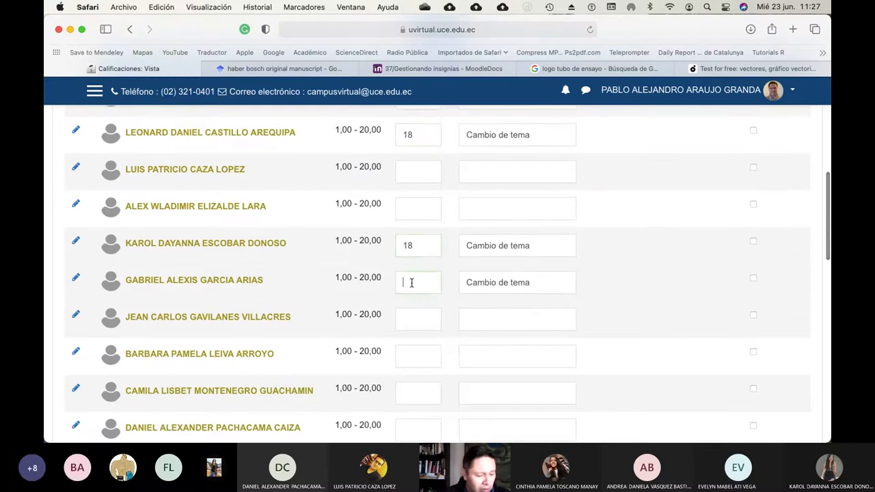
{"action": "type", "text": "18"}
Step: Enter a grade of 18 for the remaining four students further down the list with the feedback "Cambio de tema"
{"action": "scroll", "coordinate": [411, 282], "scroll_direction": "down", "scroll_amount": 5}
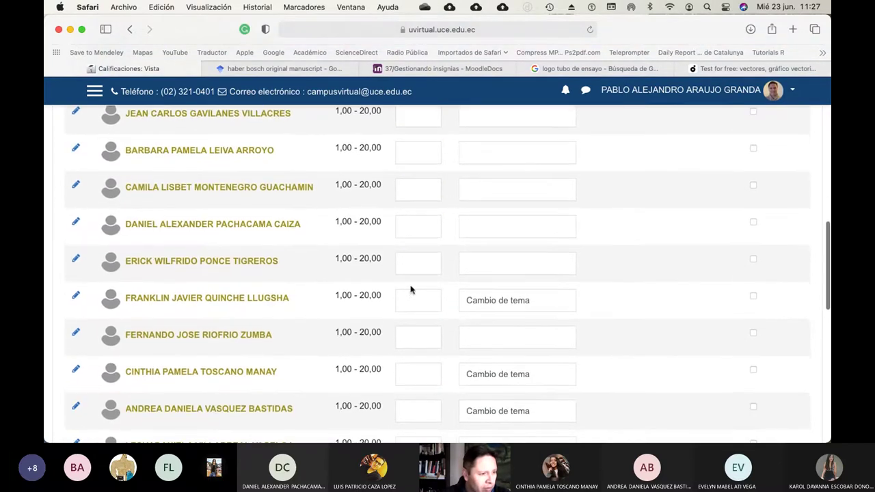
{"action": "left_click", "coordinate": [404, 301]}
{"action": "type", "text": "18"}
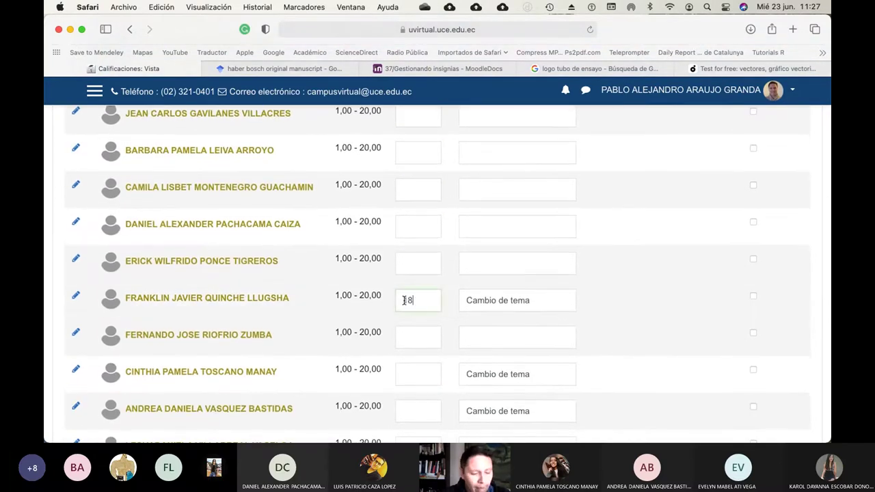
{"action": "scroll", "coordinate": [424, 303], "scroll_direction": "down", "scroll_amount": 3}
{"action": "left_click", "coordinate": [424, 254]}
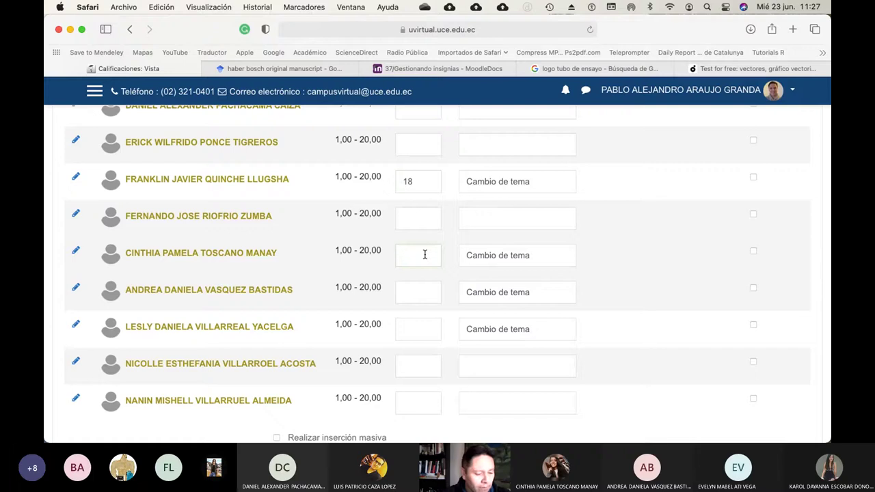
{"action": "type", "text": "18"}
{"action": "left_click", "coordinate": [413, 286]}
{"action": "type", "text": "1"}
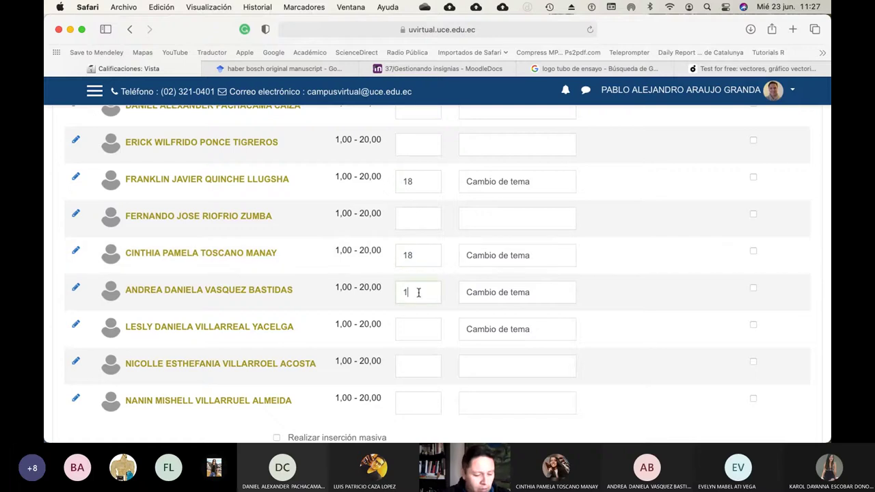
{"action": "type", "text": "8"}
{"action": "left_click", "coordinate": [426, 329]}
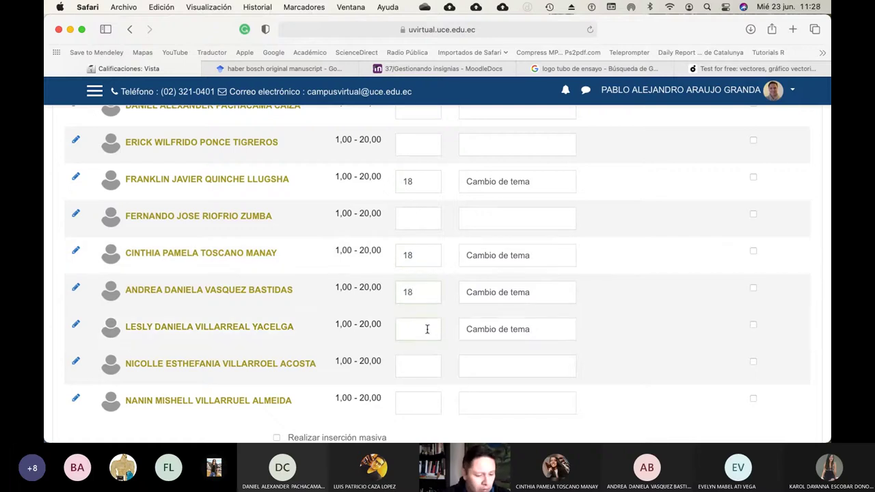
{"action": "type", "text": "18"}
Step: Look over the entered grades and switch to the Temas de Investigación 2021-2021.xls workbook in Excel to check the students' topics
{"action": "scroll", "coordinate": [449, 315], "scroll_direction": "down", "scroll_amount": 2}
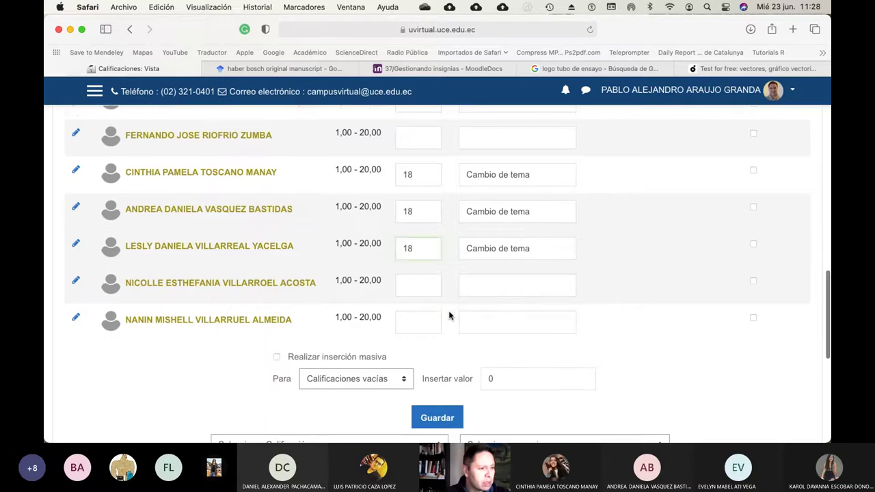
{"action": "scroll", "coordinate": [449, 315], "scroll_direction": "up", "scroll_amount": 3}
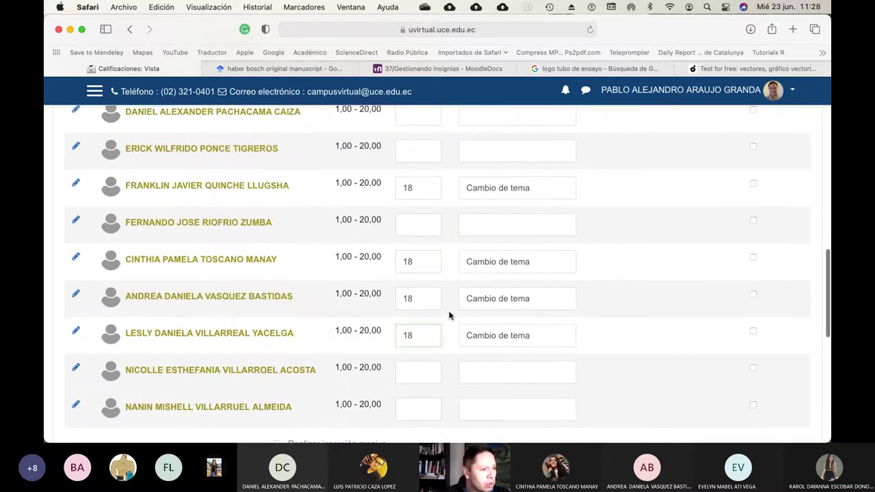
{"action": "scroll", "coordinate": [449, 315], "scroll_direction": "up", "scroll_amount": 2}
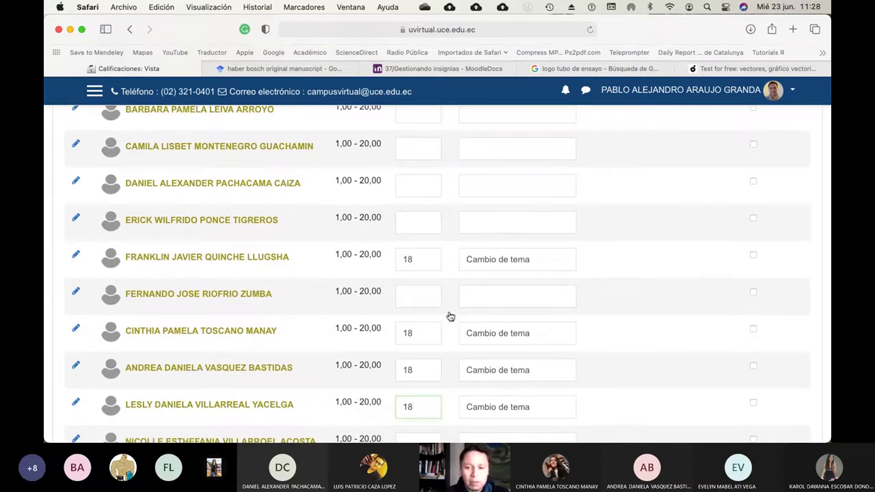
{"action": "key", "text": "super+Tab"}
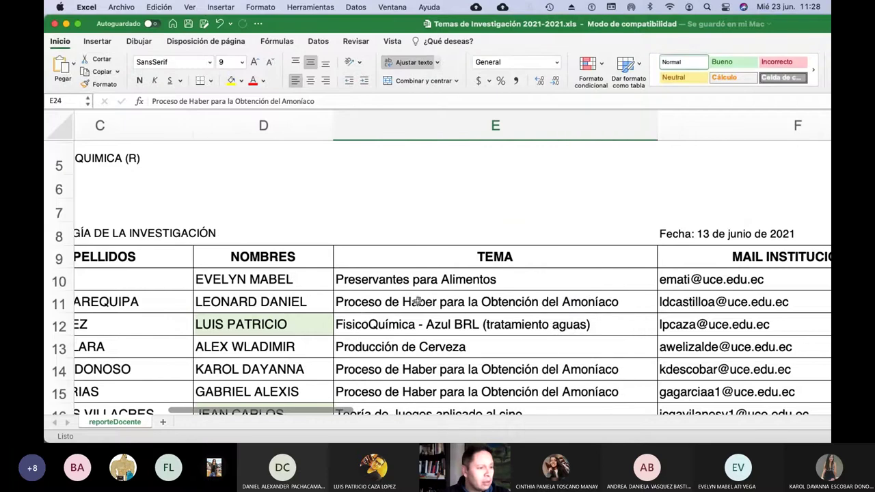
Step: Look over the students' surnames, first names and assigned topics in the research topics list
{"action": "scroll", "coordinate": [415, 299], "scroll_direction": "left", "scroll_amount": 3}
{"action": "scroll", "coordinate": [416, 299], "scroll_direction": "down", "scroll_amount": 3}
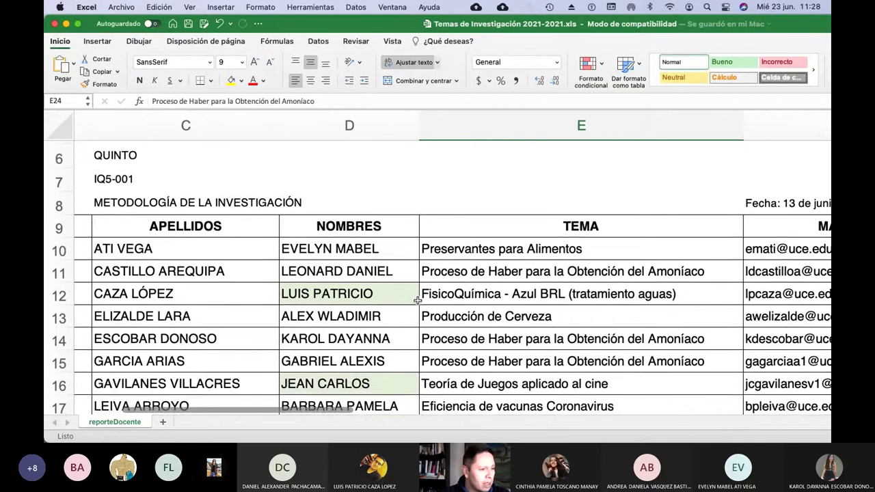
{"action": "scroll", "coordinate": [417, 299], "scroll_direction": "down", "scroll_amount": 1}
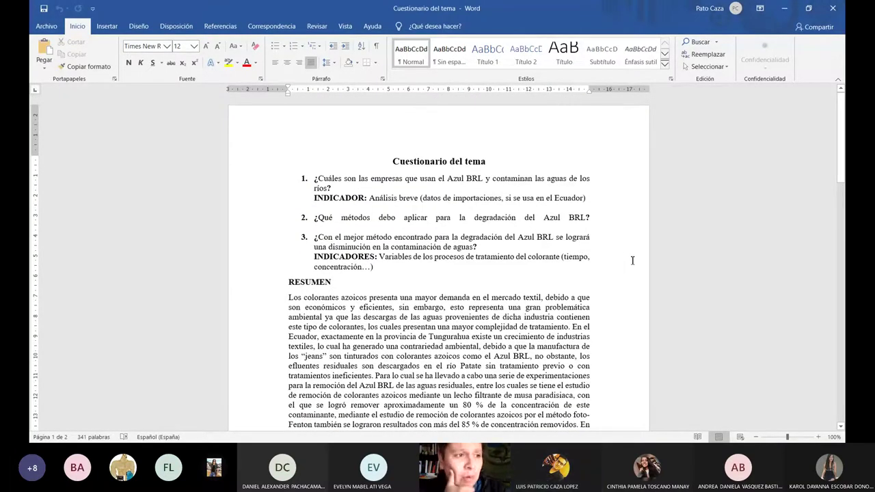
Step: Review the Cuestionario del tema document on Azul BRL, from the research questions and RESUMEN through the Español and Inglés source links
{"action": "scroll", "coordinate": [633, 260], "scroll_direction": "down", "scroll_amount": 3}
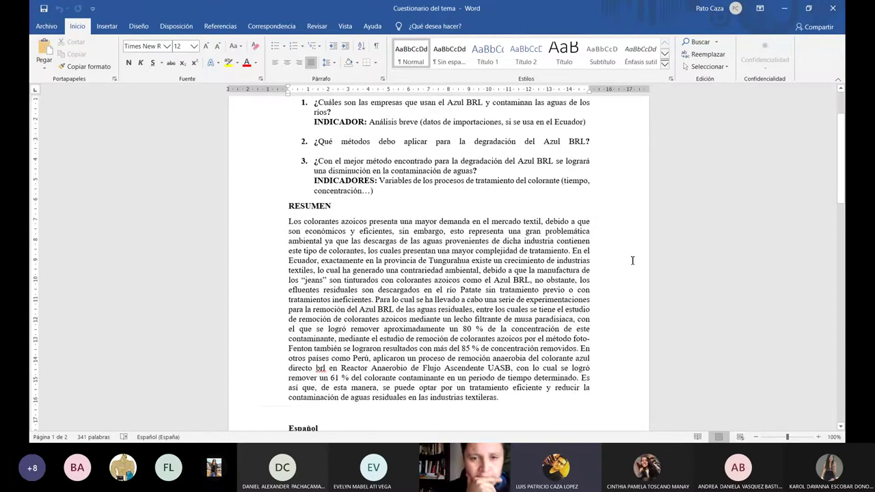
{"action": "left_click_drag", "start_coordinate": [286, 201], "coordinate": [510, 392]}
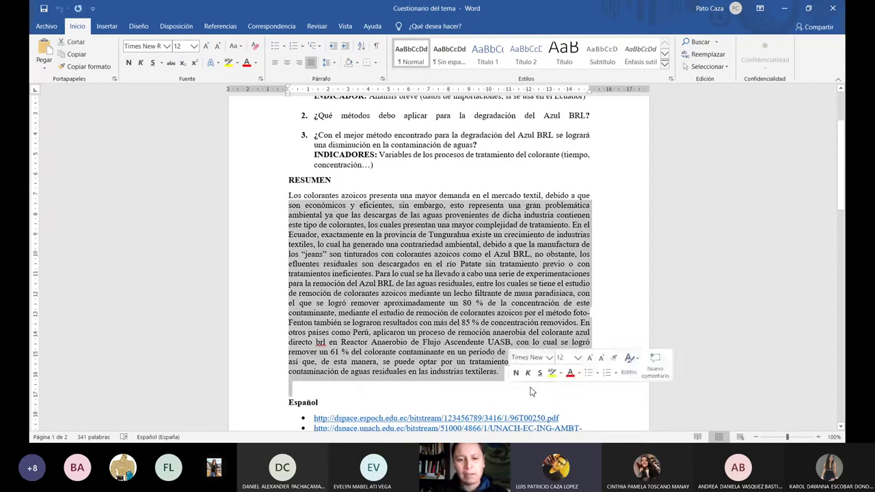
{"action": "left_click", "coordinate": [509, 383]}
{"action": "scroll", "coordinate": [482, 364], "scroll_direction": "down", "scroll_amount": 4}
{"action": "scroll", "coordinate": [477, 336], "scroll_direction": "down", "scroll_amount": 7}
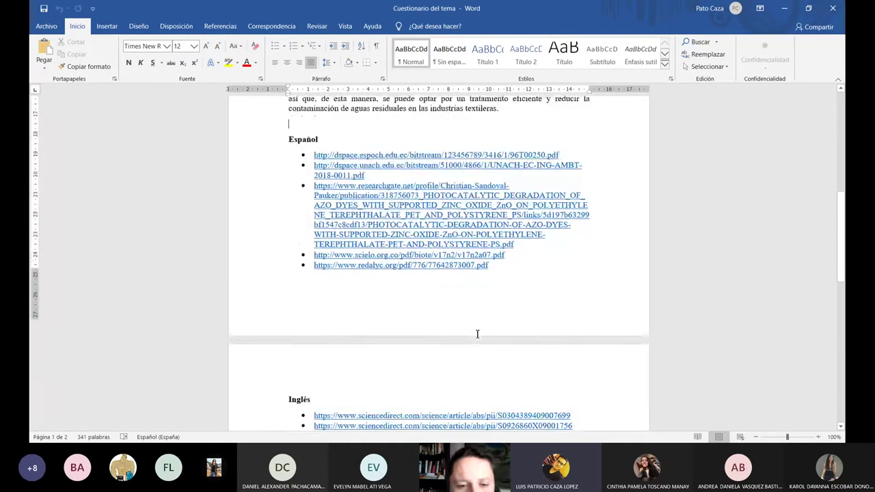
{"action": "left_click", "coordinate": [556, 397]}
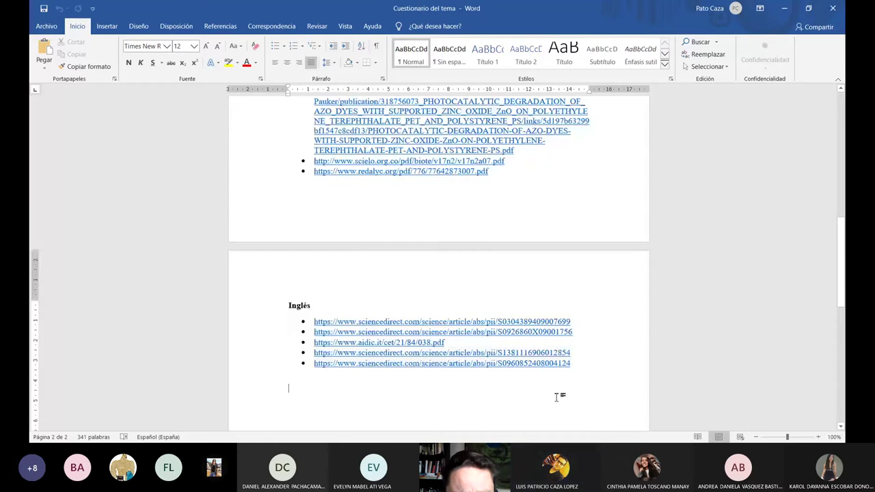
{"action": "scroll", "coordinate": [564, 393], "scroll_direction": "up", "scroll_amount": 1}
{"action": "scroll", "coordinate": [571, 389], "scroll_direction": "up", "scroll_amount": 9}
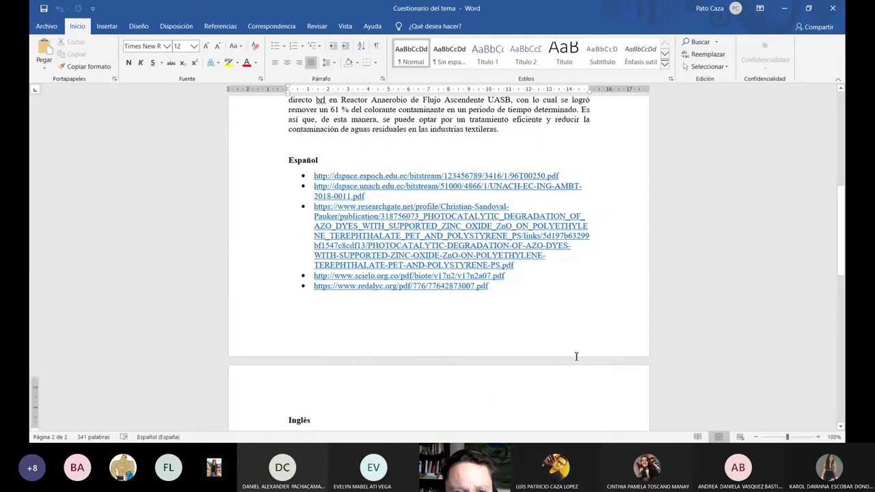
{"action": "scroll", "coordinate": [565, 336], "scroll_direction": "up", "scroll_amount": 5}
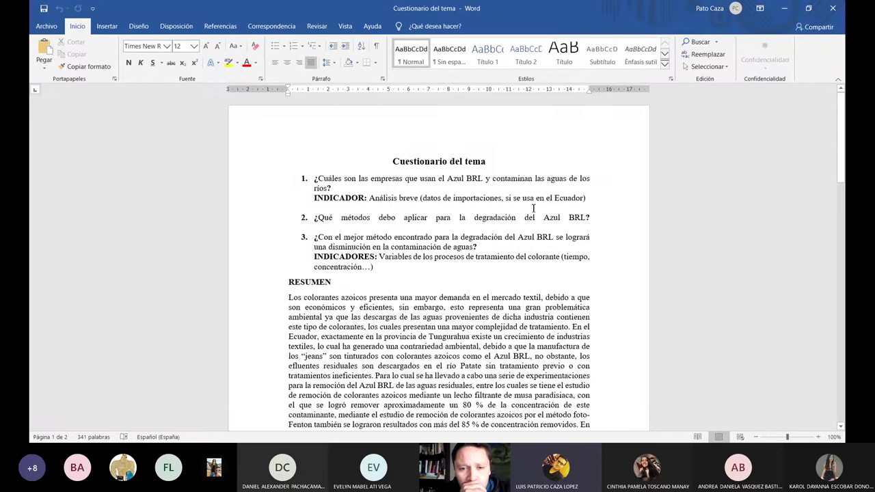
Step: Go over the RESUMEN again and examine the five Inglés links and the Español source list
{"action": "scroll", "coordinate": [533, 208], "scroll_direction": "down", "scroll_amount": 2}
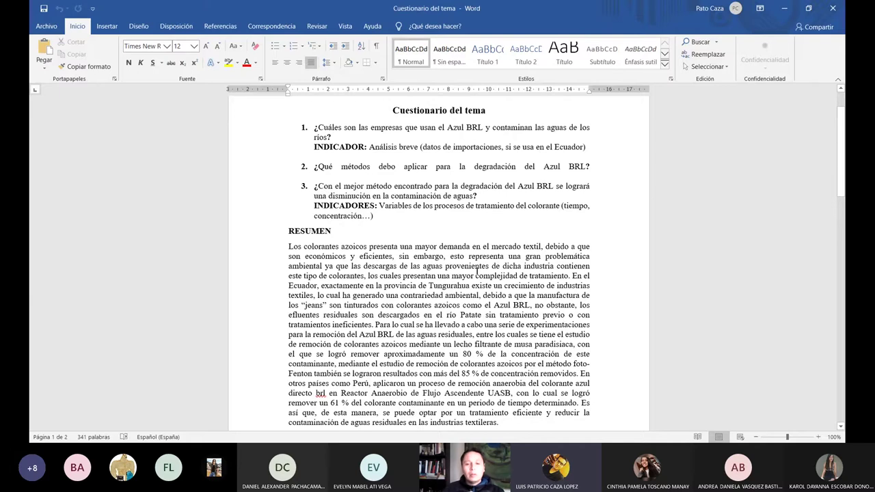
{"action": "scroll", "coordinate": [495, 291], "scroll_direction": "down", "scroll_amount": 12}
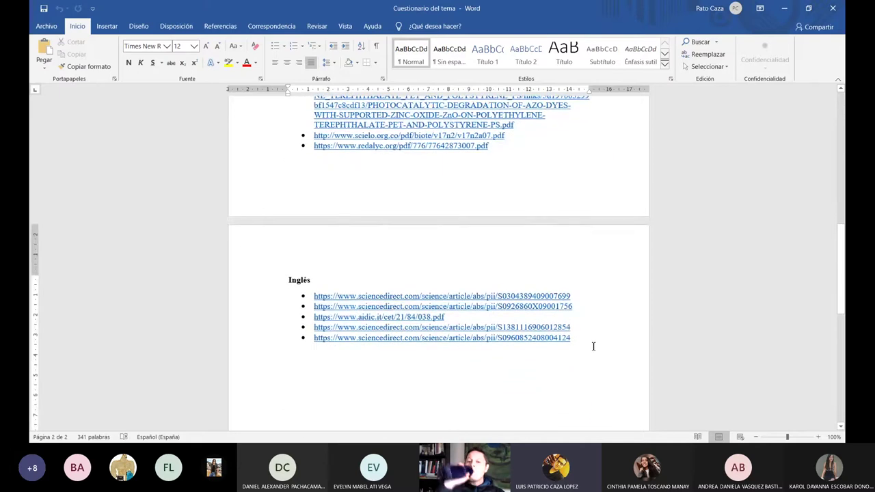
{"action": "left_click_drag", "start_coordinate": [558, 333], "coordinate": [378, 294]}
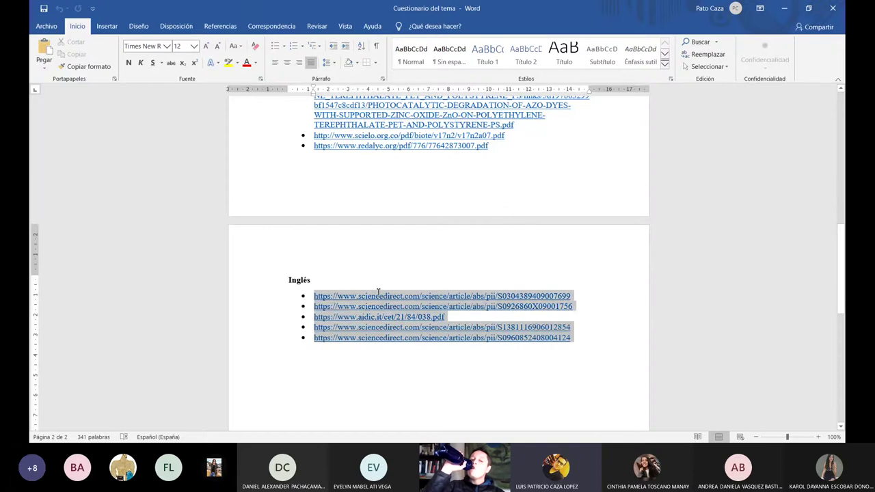
{"action": "left_click", "coordinate": [349, 255]}
{"action": "scroll", "coordinate": [348, 255], "scroll_direction": "up", "scroll_amount": 8}
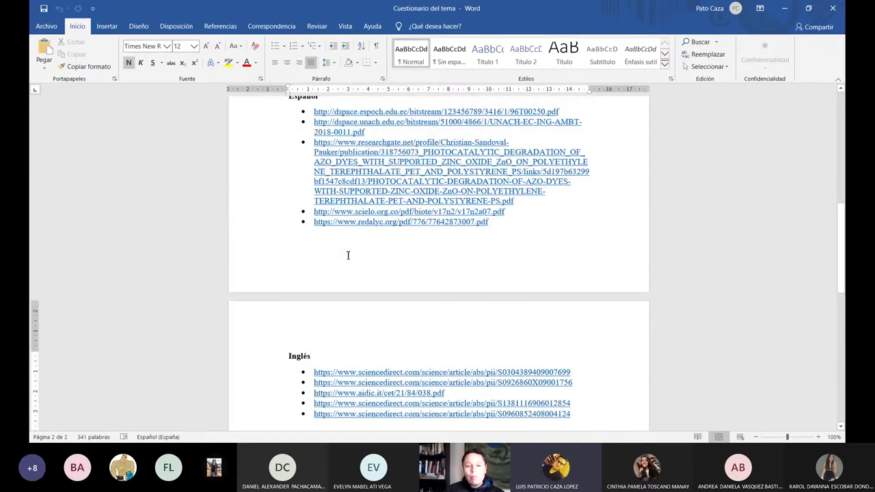
Step: Review the RESUMEN text on azo dyes and the Español reference links beneath it
{"action": "scroll", "coordinate": [348, 255], "scroll_direction": "up", "scroll_amount": 2}
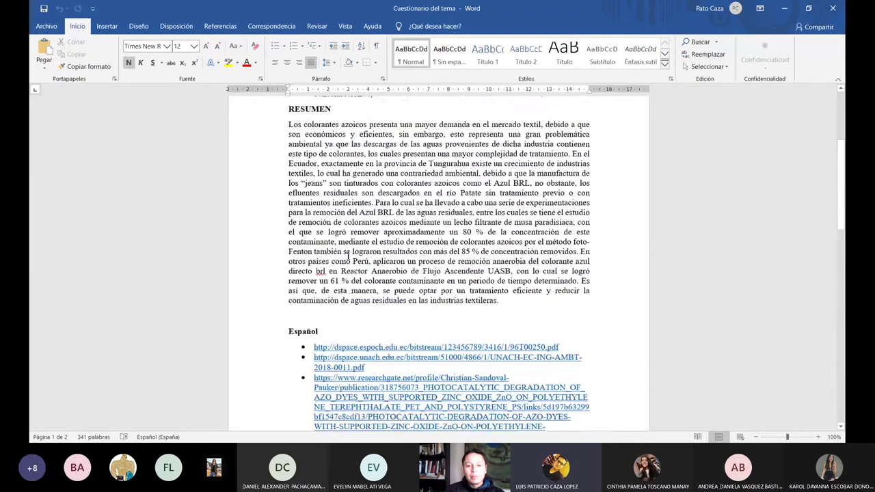
{"action": "scroll", "coordinate": [348, 255], "scroll_direction": "down", "scroll_amount": 3}
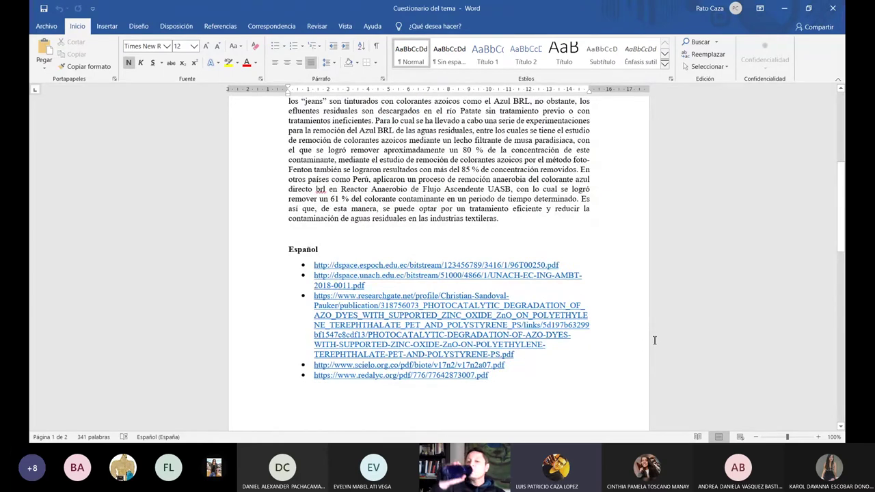
{"action": "scroll", "coordinate": [654, 340], "scroll_direction": "up", "scroll_amount": 4}
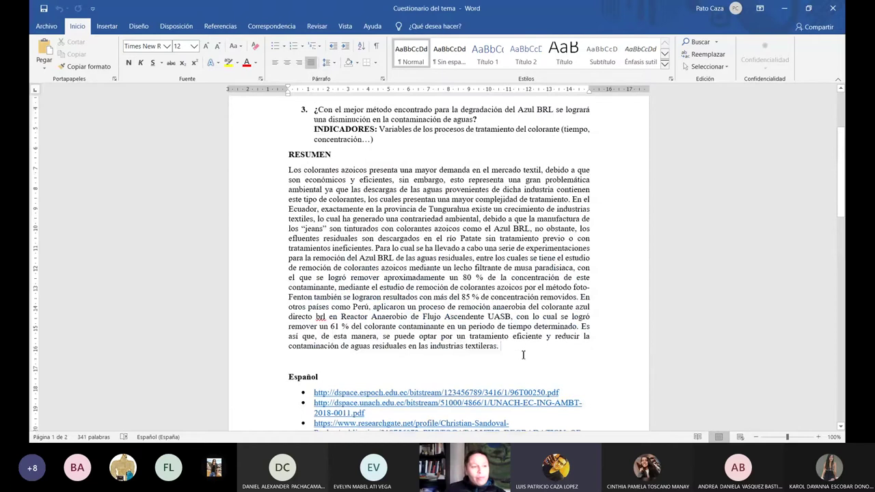
{"action": "scroll", "coordinate": [524, 355], "scroll_direction": "down", "scroll_amount": 2}
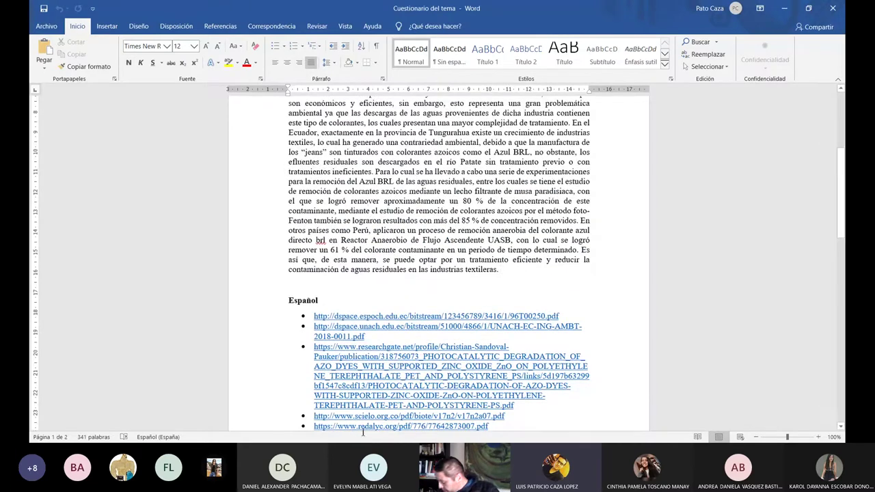
{"action": "left_click", "coordinate": [500, 276]}
{"action": "scroll", "coordinate": [499, 279], "scroll_direction": "down", "scroll_amount": 1}
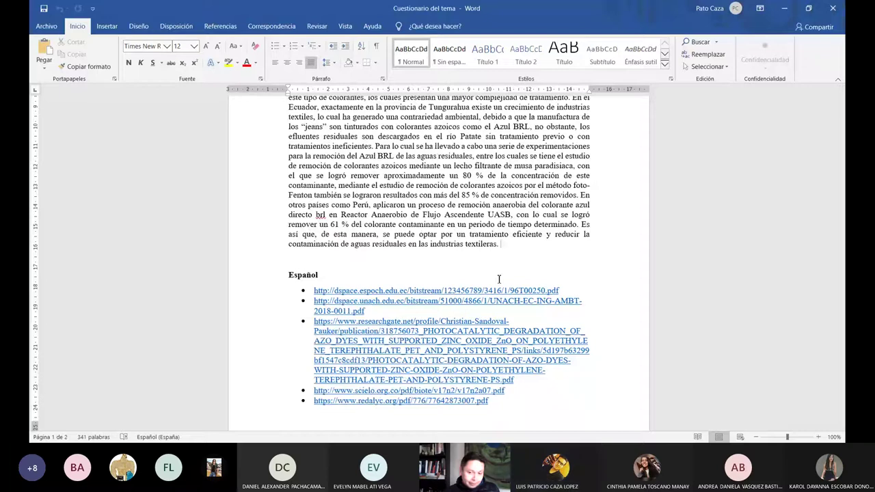
{"action": "scroll", "coordinate": [499, 279], "scroll_direction": "down", "scroll_amount": 3}
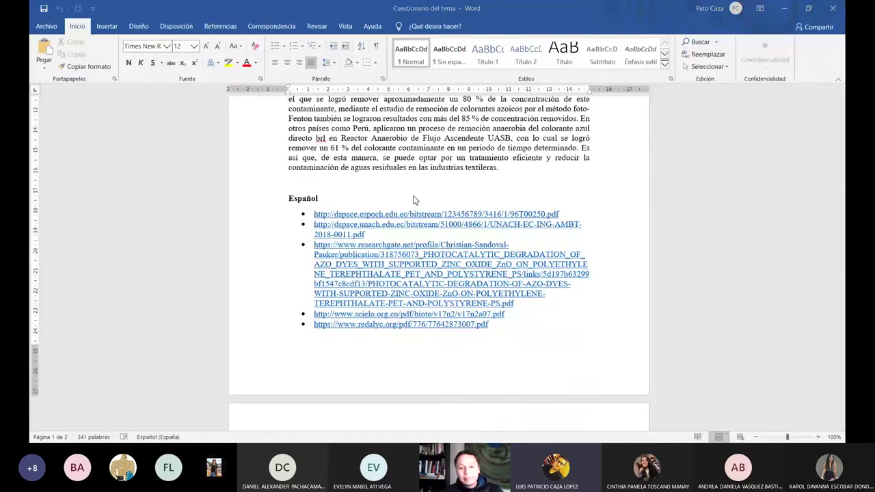
{"action": "scroll", "coordinate": [413, 200], "scroll_direction": "up", "scroll_amount": 4}
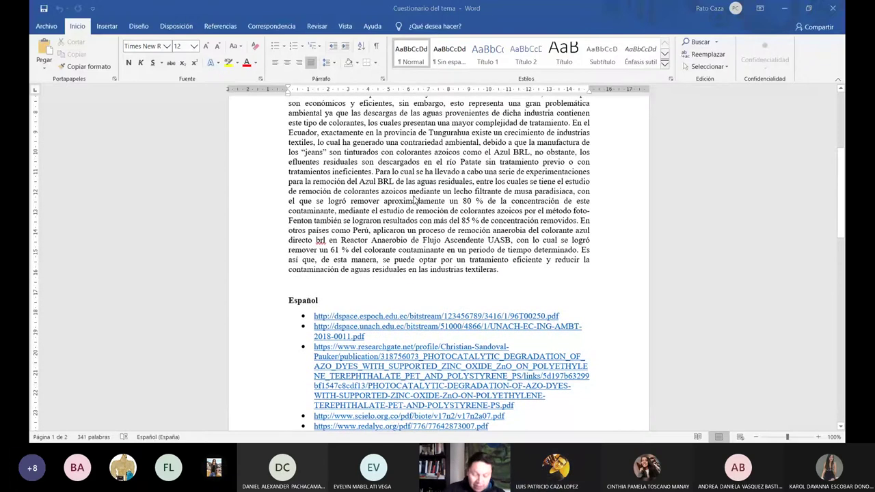
{"action": "scroll", "coordinate": [413, 200], "scroll_direction": "down", "scroll_amount": 3}
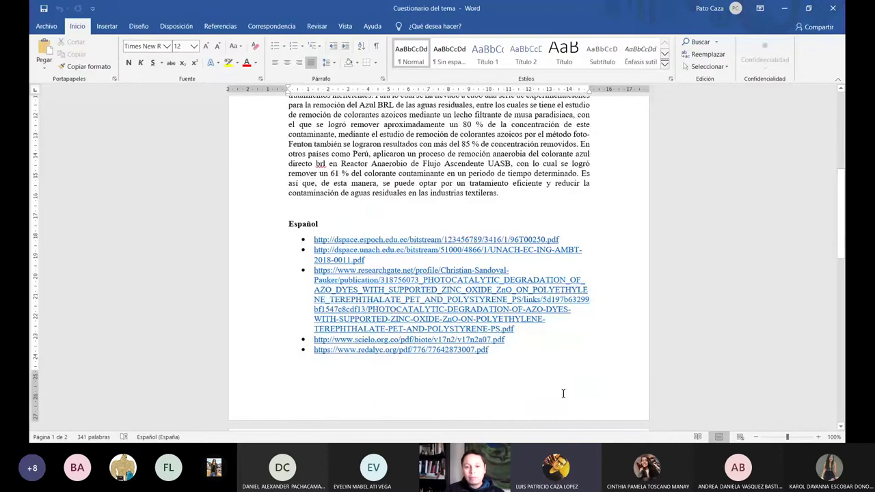
Step: Examine the Inglés reference links on the second page, highlighting the list, and return to the summary
{"action": "scroll", "coordinate": [564, 393], "scroll_direction": "down", "scroll_amount": 8}
{"action": "left_click", "coordinate": [535, 384]}
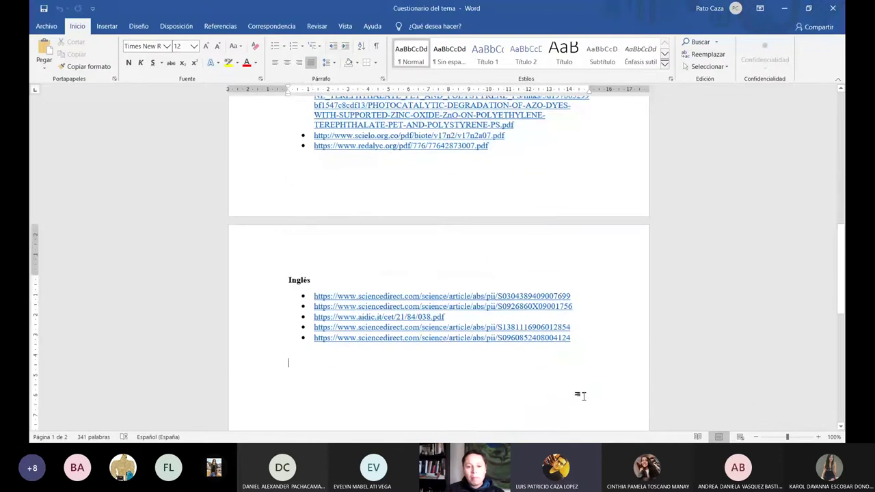
{"action": "left_click_drag", "start_coordinate": [582, 396], "coordinate": [326, 264]}
{"action": "left_click", "coordinate": [346, 272]}
{"action": "scroll", "coordinate": [375, 277], "scroll_direction": "up", "scroll_amount": 4}
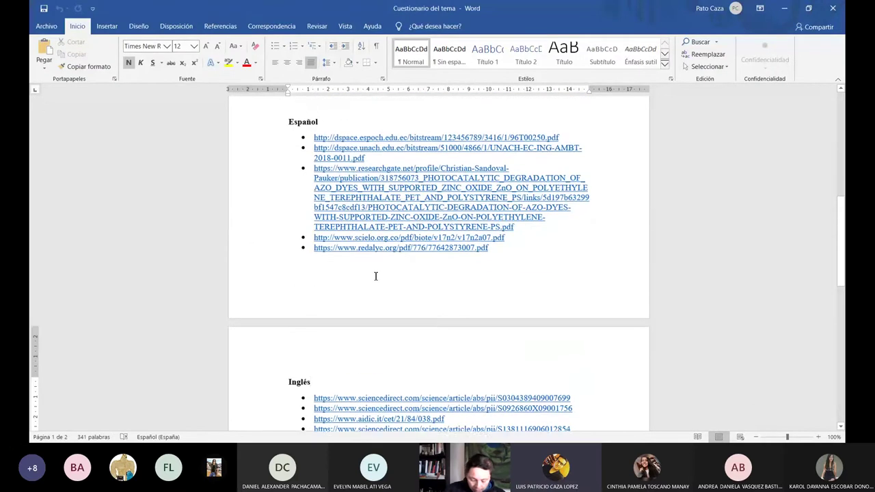
{"action": "scroll", "coordinate": [376, 276], "scroll_direction": "up", "scroll_amount": 5}
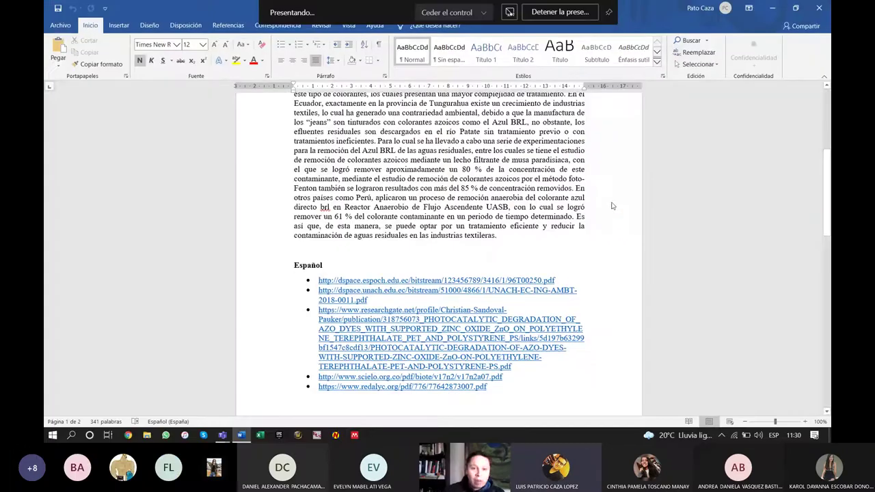
Step: Switch to Mendeley Reference Manager and import all seven PDFs from the Bibliografía folder in Escritorio into the library
{"action": "left_click", "coordinate": [355, 435]}
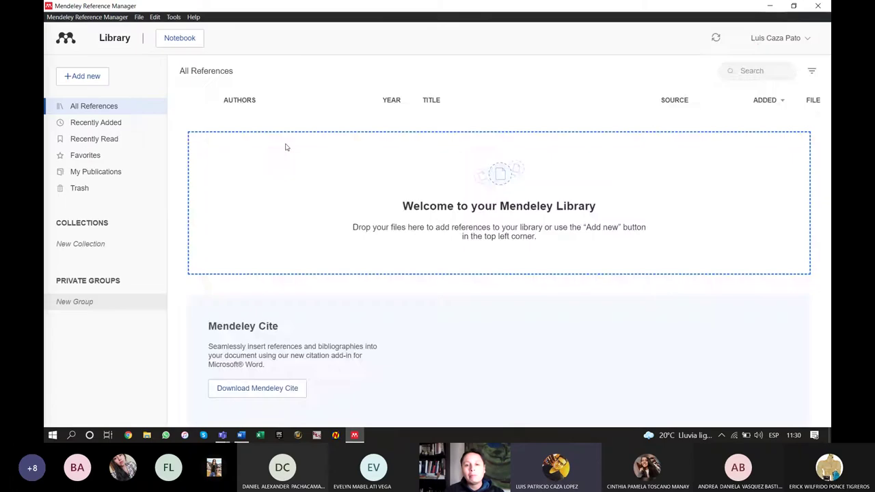
{"action": "left_click", "coordinate": [92, 78]}
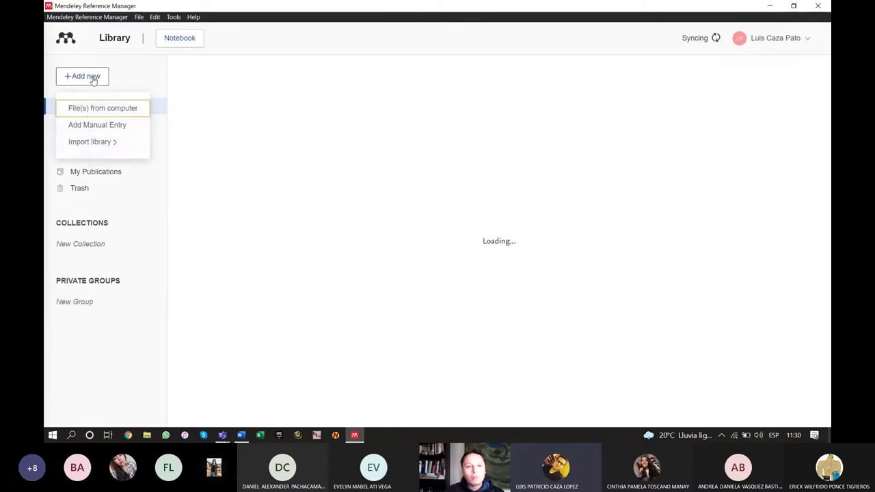
{"action": "left_click", "coordinate": [90, 111]}
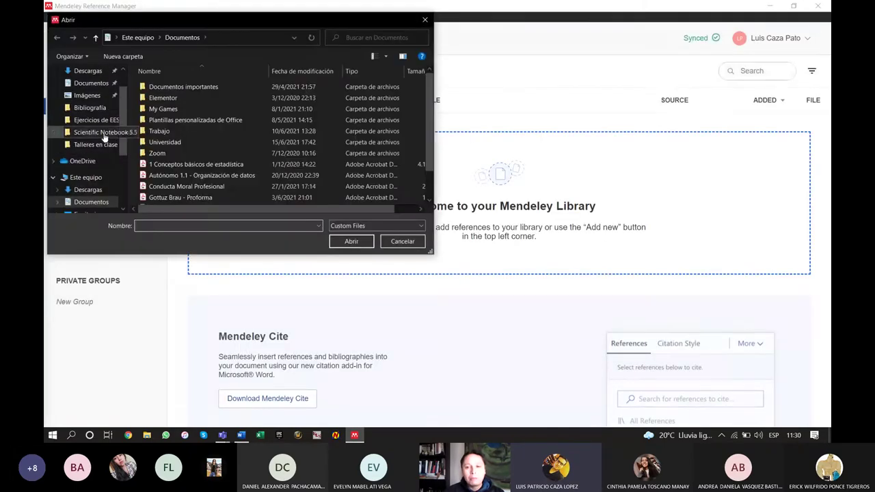
{"action": "scroll", "coordinate": [89, 91], "scroll_direction": "up", "scroll_amount": 1}
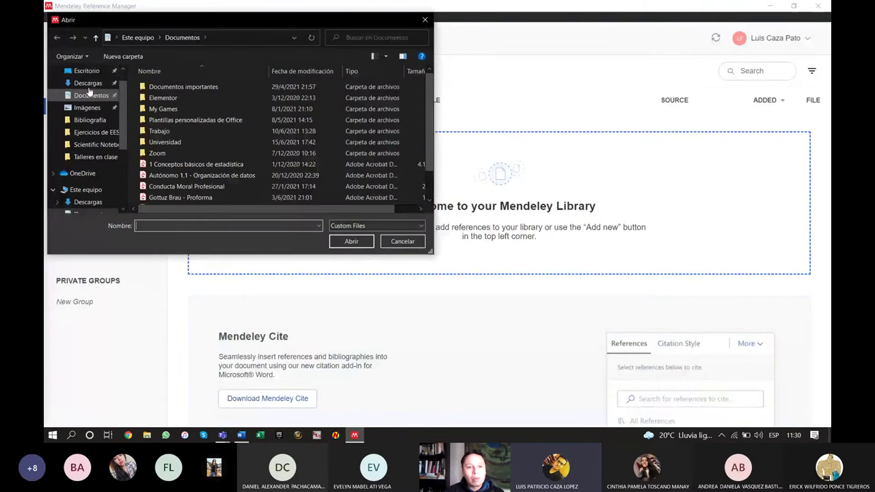
{"action": "left_click", "coordinate": [86, 71]}
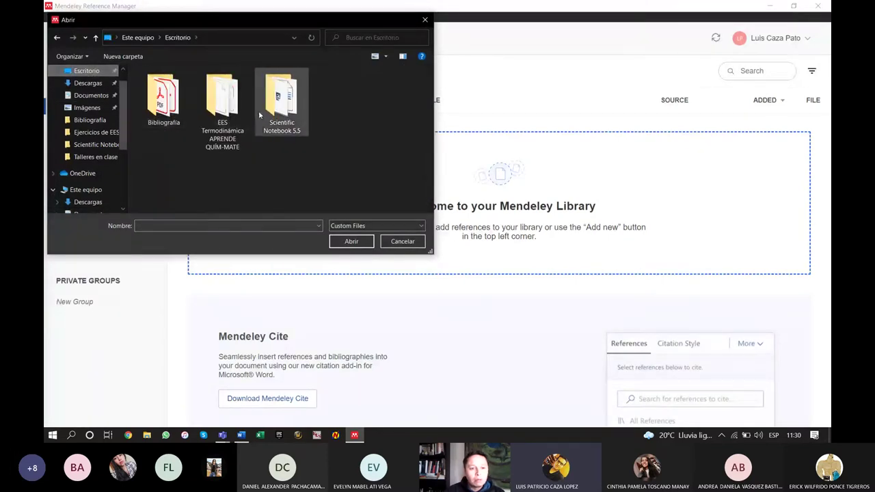
{"action": "double_click", "coordinate": [163, 97]}
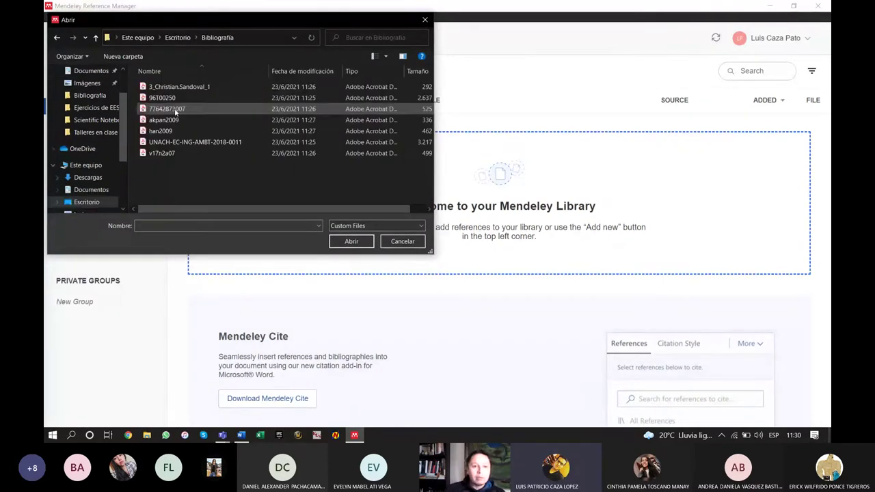
{"action": "left_click_drag", "start_coordinate": [196, 179], "coordinate": [199, 85]}
{"action": "left_click", "coordinate": [361, 245]}
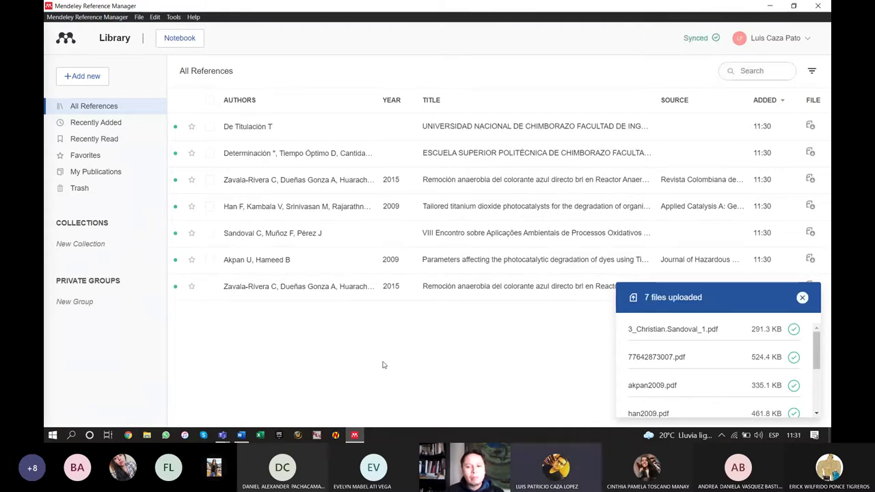
Step: Switch to Word to check the RESUMEN text, and return to Mendeley to view the imported references
{"action": "left_click", "coordinate": [243, 436]}
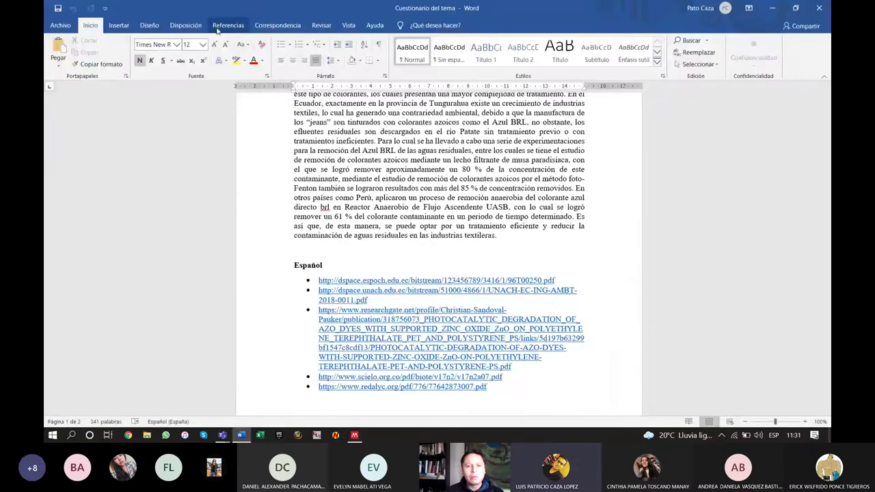
{"action": "scroll", "coordinate": [436, 254], "scroll_direction": "up", "scroll_amount": 1}
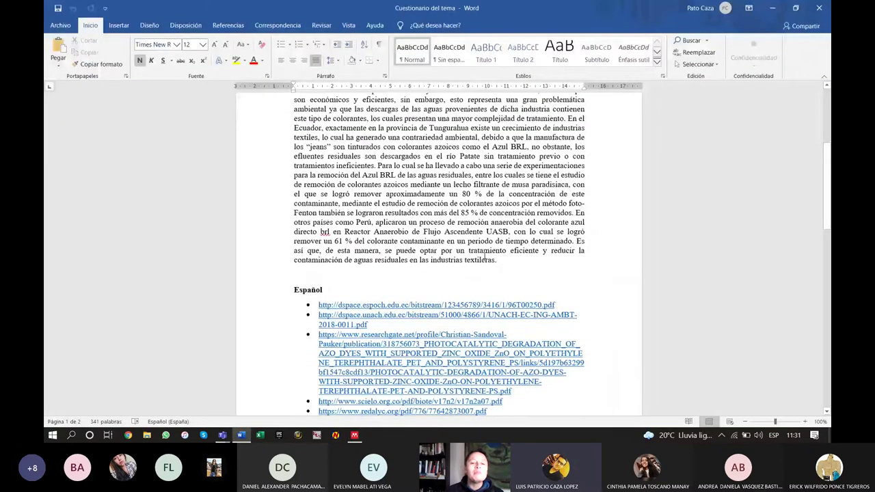
{"action": "scroll", "coordinate": [487, 255], "scroll_direction": "up", "scroll_amount": 1}
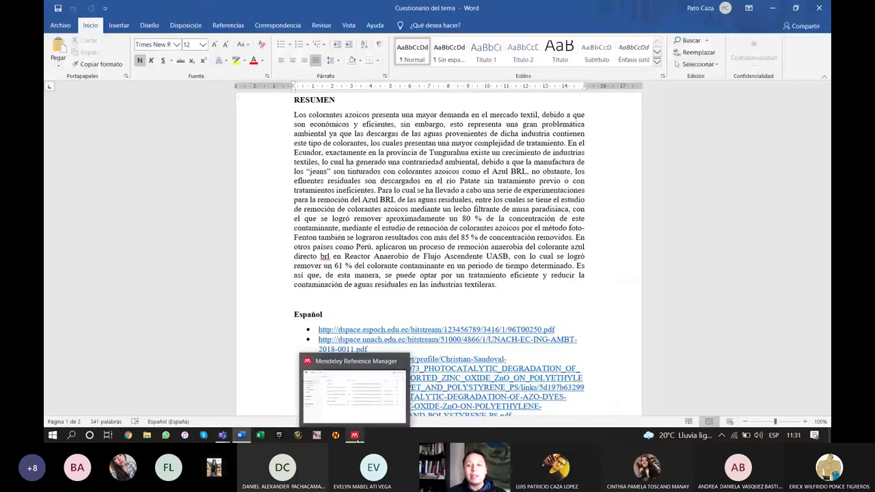
{"action": "left_click", "coordinate": [354, 436]}
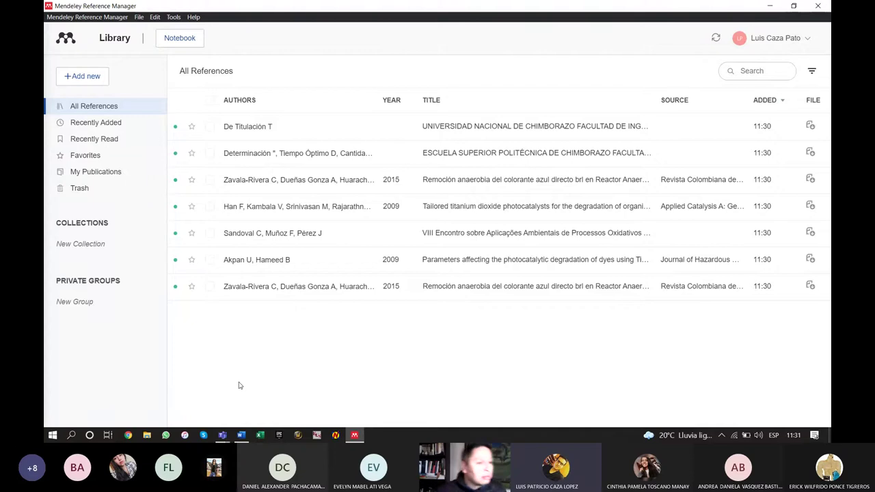
Step: Return to the Word document and read through the research questions, the RESUMEN paragraph and the Español links
{"action": "left_click", "coordinate": [770, 7]}
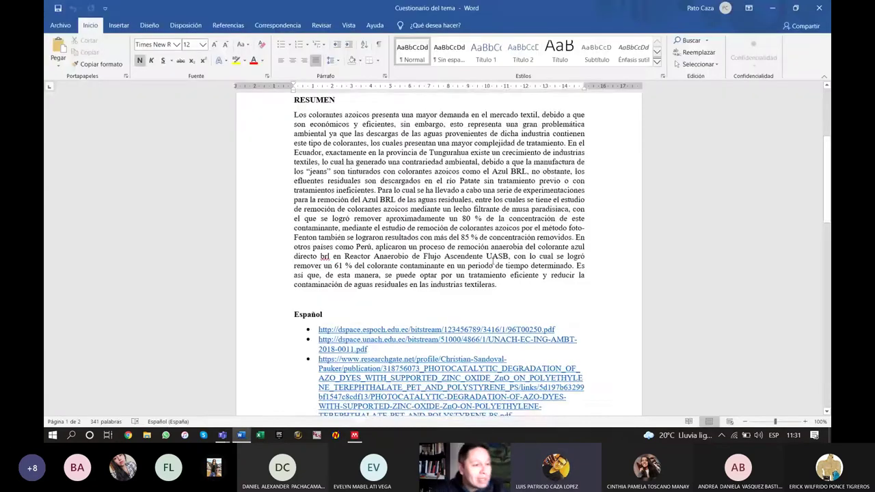
{"action": "scroll", "coordinate": [518, 315], "scroll_direction": "up", "scroll_amount": 2}
{"action": "scroll", "coordinate": [518, 315], "scroll_direction": "up", "scroll_amount": 1}
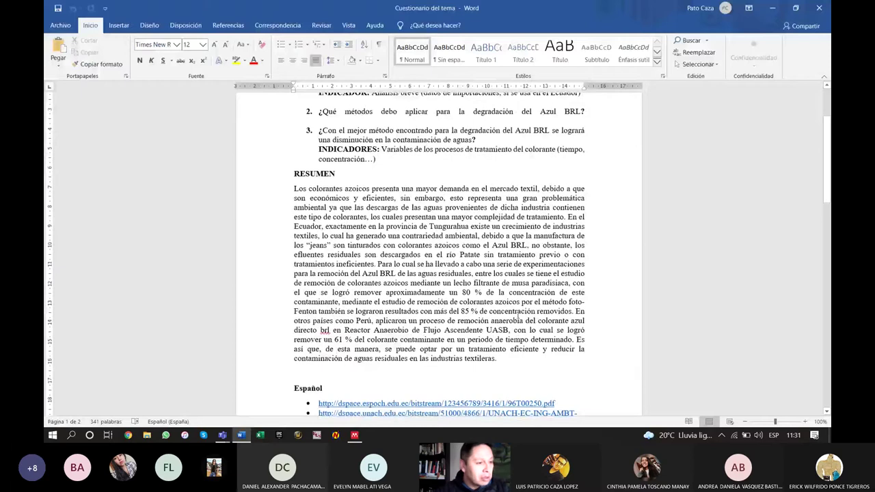
{"action": "scroll", "coordinate": [517, 315], "scroll_direction": "down", "scroll_amount": 1}
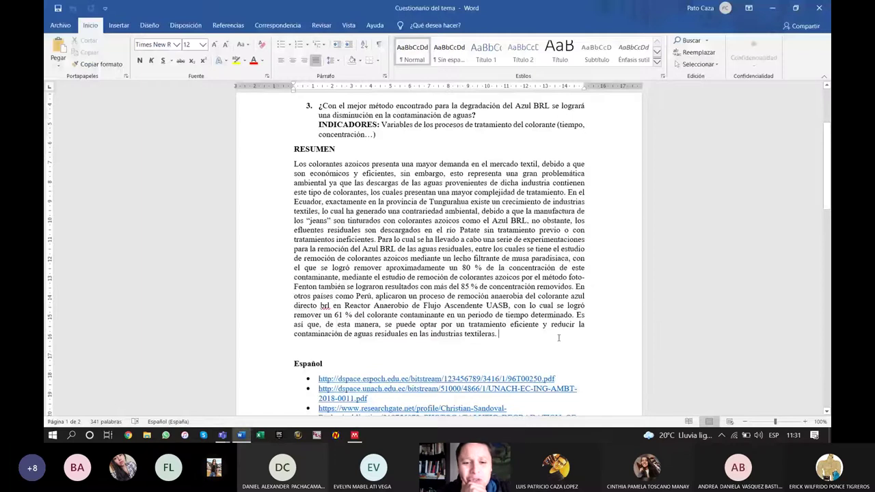
{"action": "left_click_drag", "start_coordinate": [559, 338], "coordinate": [478, 326]}
{"action": "left_click", "coordinate": [518, 340]}
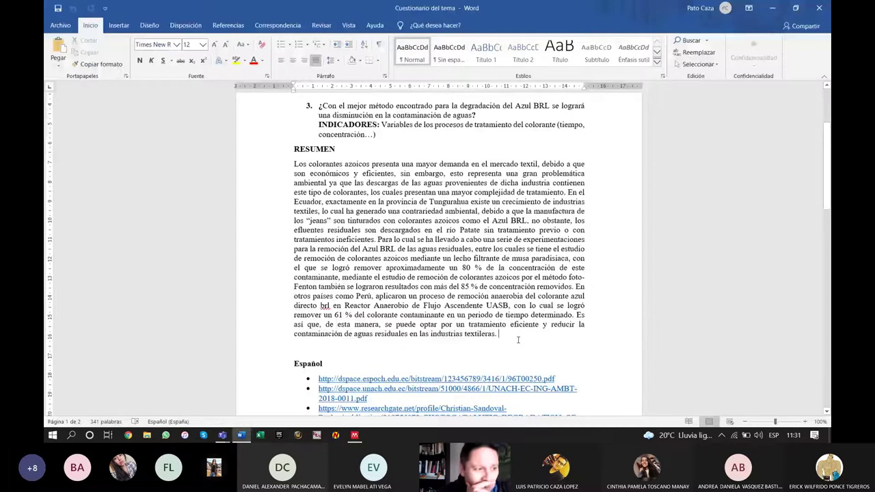
{"action": "scroll", "coordinate": [519, 340], "scroll_direction": "down", "scroll_amount": 2}
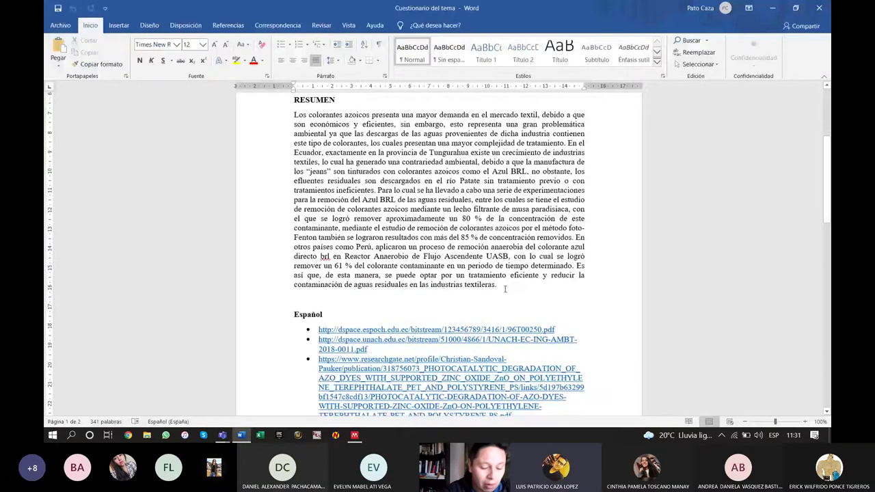
{"action": "scroll", "coordinate": [513, 297], "scroll_direction": "up", "scroll_amount": 2}
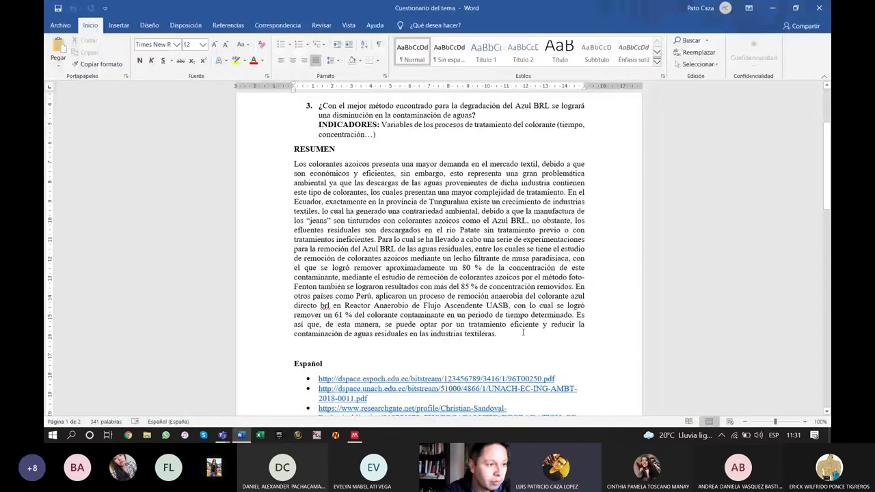
{"action": "scroll", "coordinate": [524, 332], "scroll_direction": "down", "scroll_amount": 1}
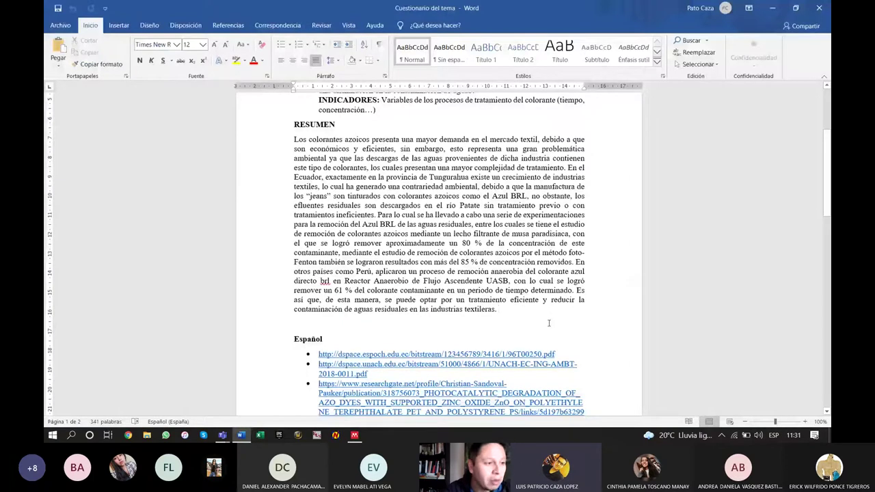
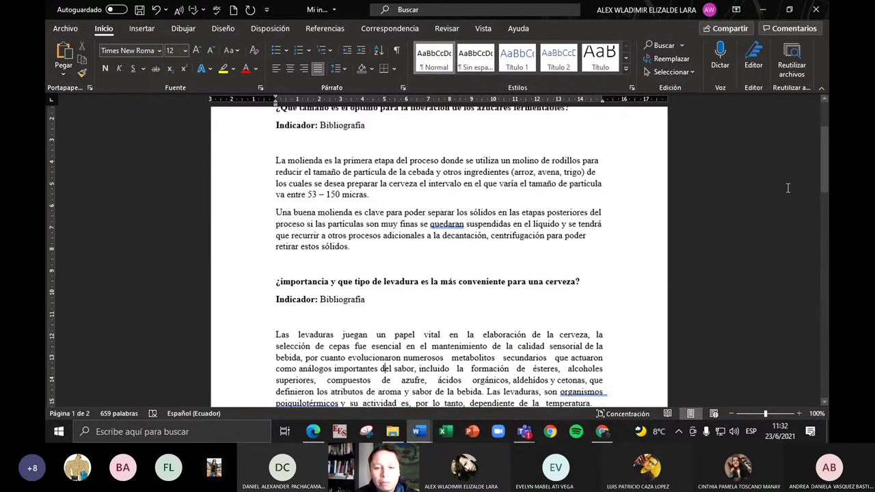
Step: Examine the PRODUCCION DE CERVEZA document, highlighting the questions on optimal particle size and the most suitable yeast
{"action": "left_click", "coordinate": [377, 199]}
{"action": "triple_click", "coordinate": [380, 212]}
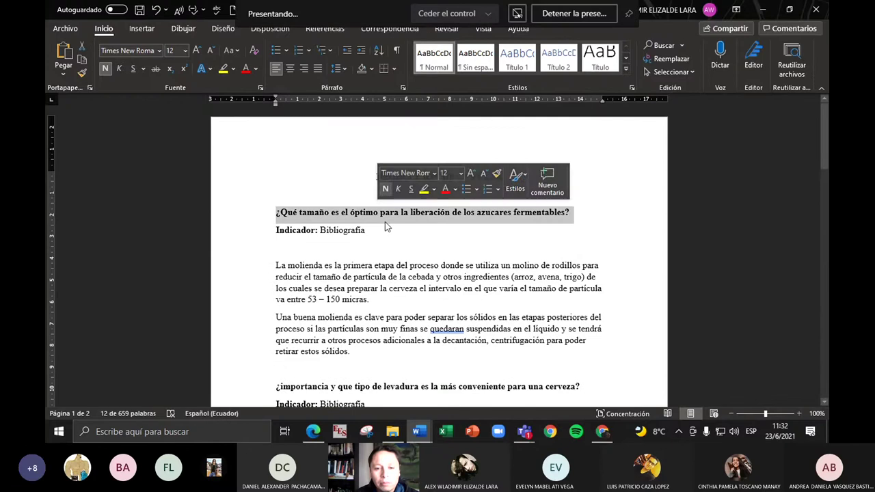
{"action": "left_click", "coordinate": [473, 233]}
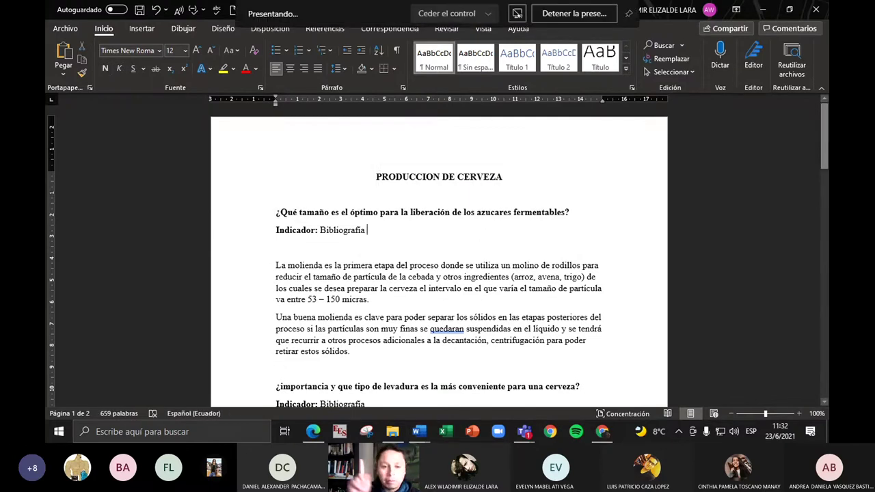
{"action": "scroll", "coordinate": [437, 259], "scroll_direction": "down", "scroll_amount": 1}
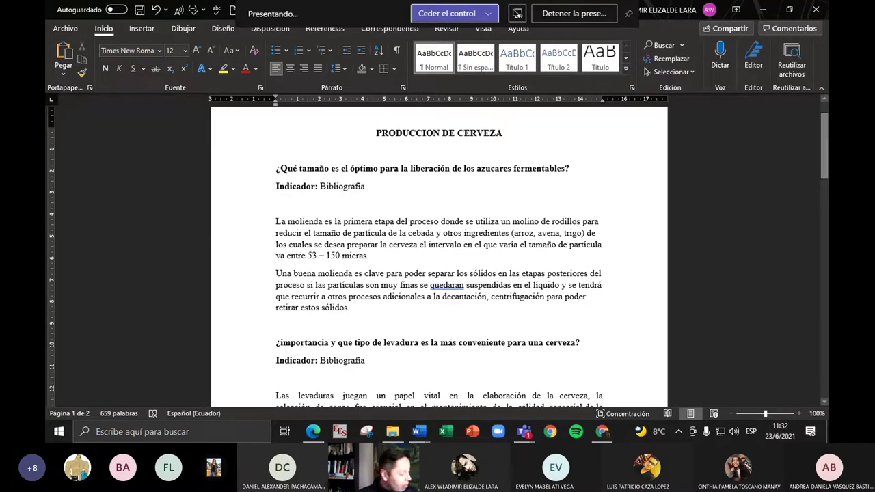
{"action": "scroll", "coordinate": [356, 323], "scroll_direction": "down", "scroll_amount": 2}
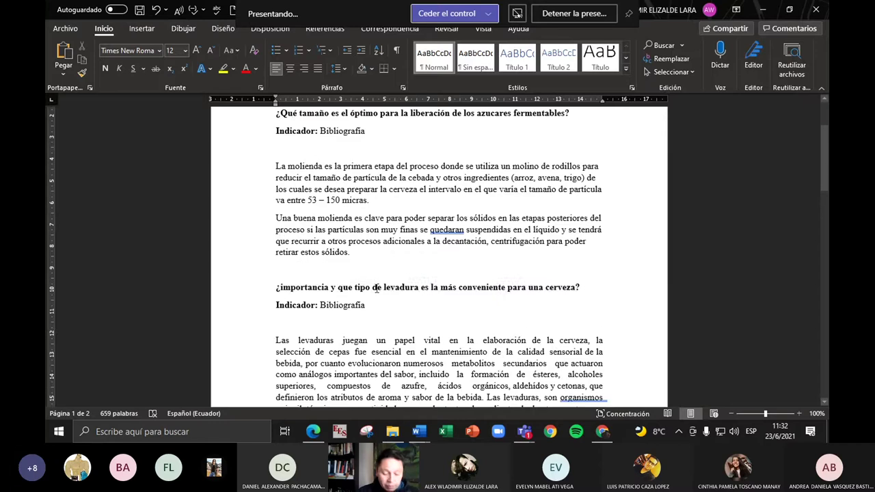
{"action": "triple_click", "coordinate": [375, 287]}
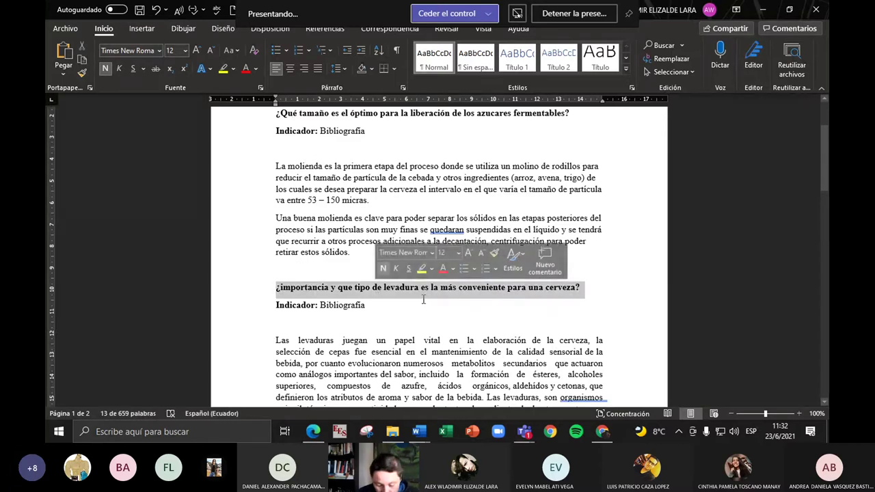
Step: Read through the PRODUCCION DE CERVEZA document to the amber glass bottle question and return to its beginning
{"action": "left_click", "coordinate": [464, 312]}
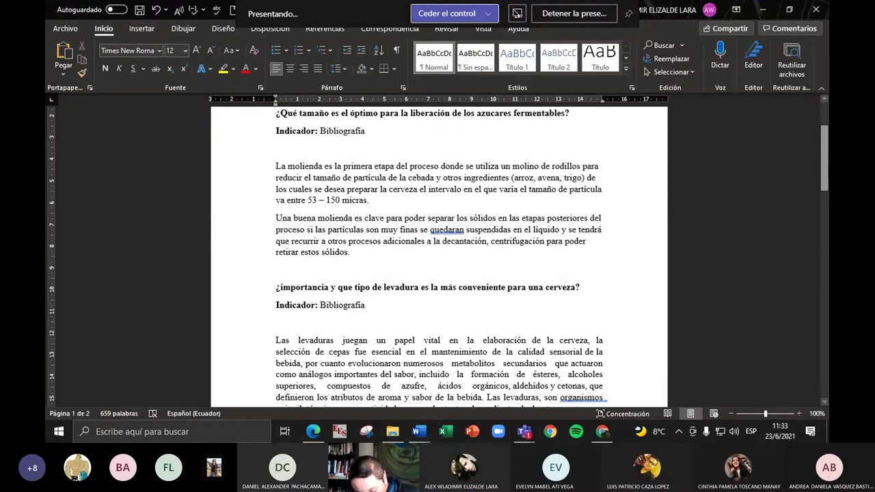
{"action": "left_click_drag", "start_coordinate": [824, 158], "coordinate": [825, 263]}
{"action": "scroll", "coordinate": [399, 308], "scroll_direction": "down", "scroll_amount": 4}
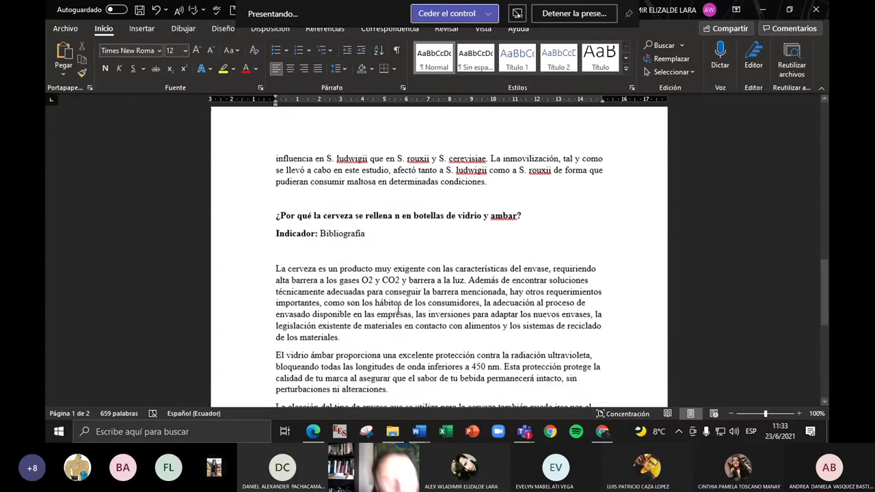
{"action": "scroll", "coordinate": [399, 308], "scroll_direction": "up", "scroll_amount": 2}
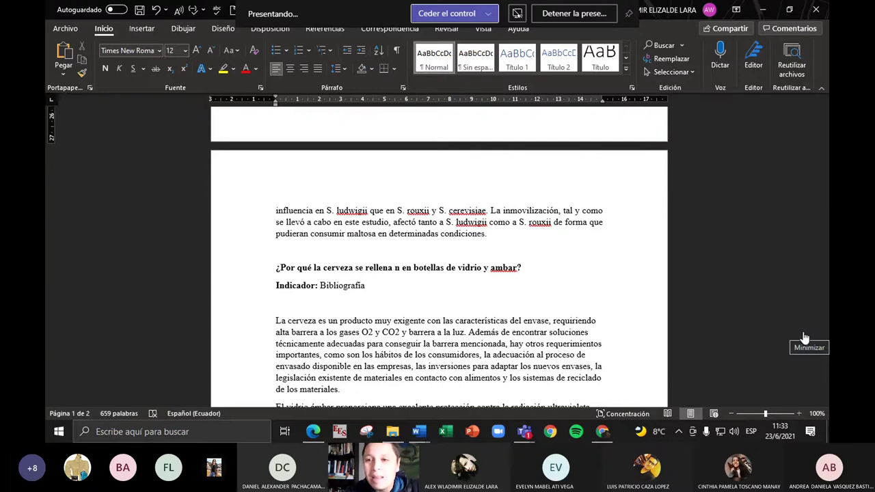
{"action": "scroll", "coordinate": [805, 338], "scroll_direction": "up", "scroll_amount": 4}
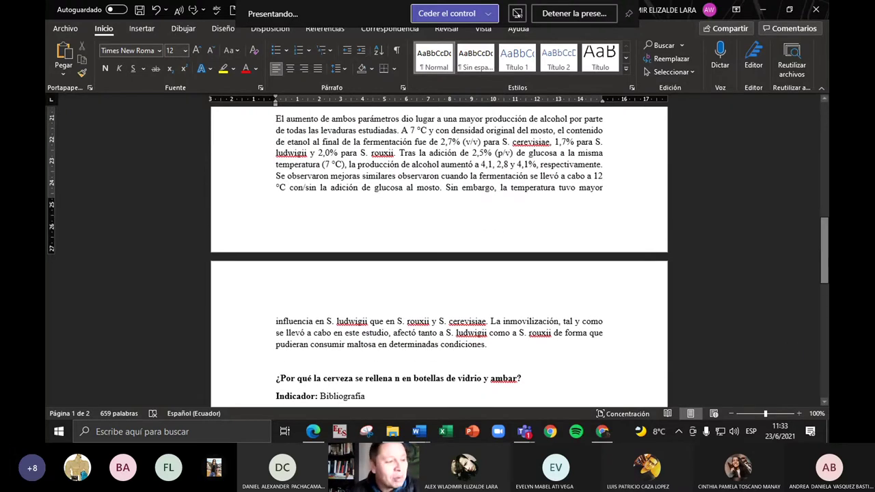
{"action": "left_click_drag", "start_coordinate": [824, 253], "coordinate": [824, 136]}
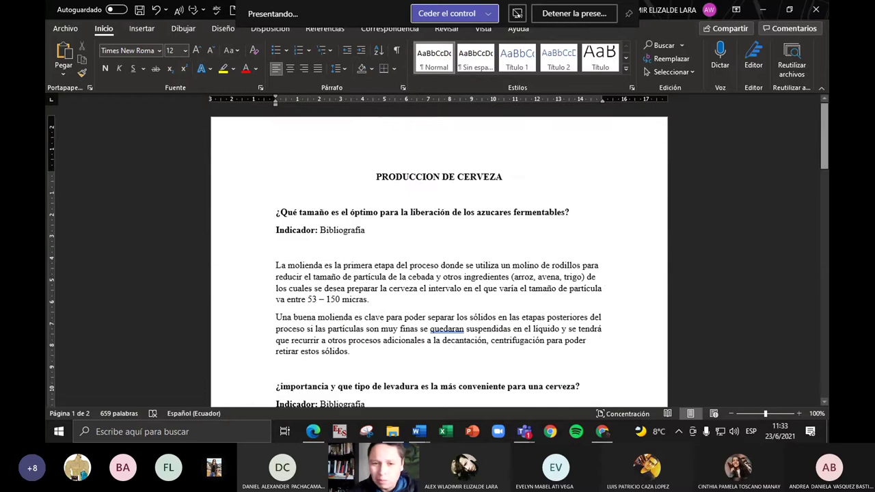
{"action": "scroll", "coordinate": [288, 273], "scroll_direction": "down", "scroll_amount": 2}
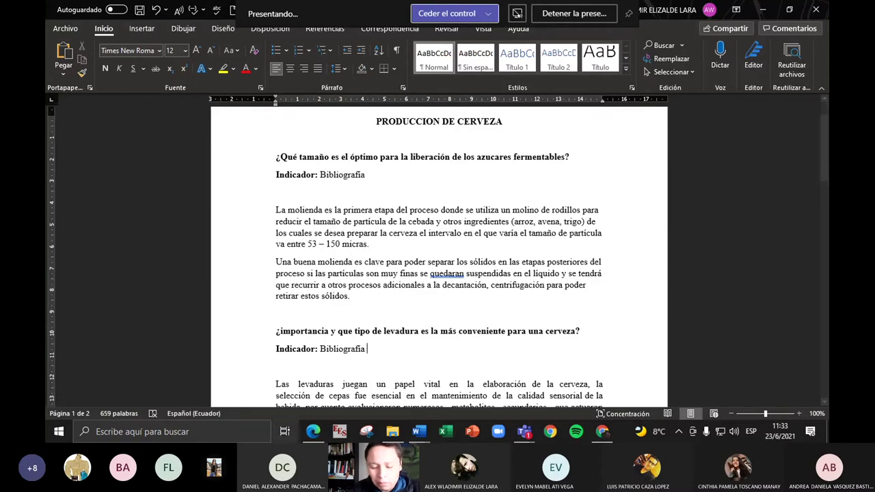
Step: Switch to the browser windows and find section 2.1.1 Molienda on page 11 of the thesis PDF from repositorio.utec.edu.pe
{"action": "left_click", "coordinate": [314, 431]}
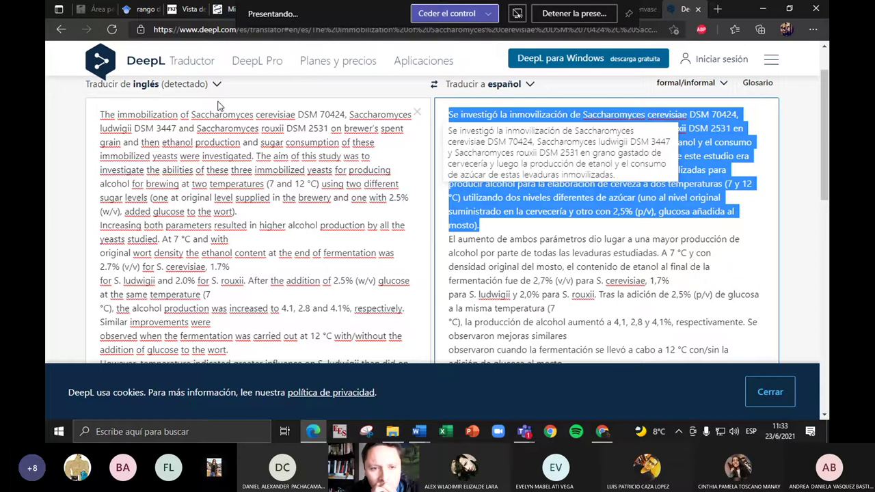
{"action": "left_click", "coordinate": [186, 9]}
{"action": "key", "text": "alt+Tab"}
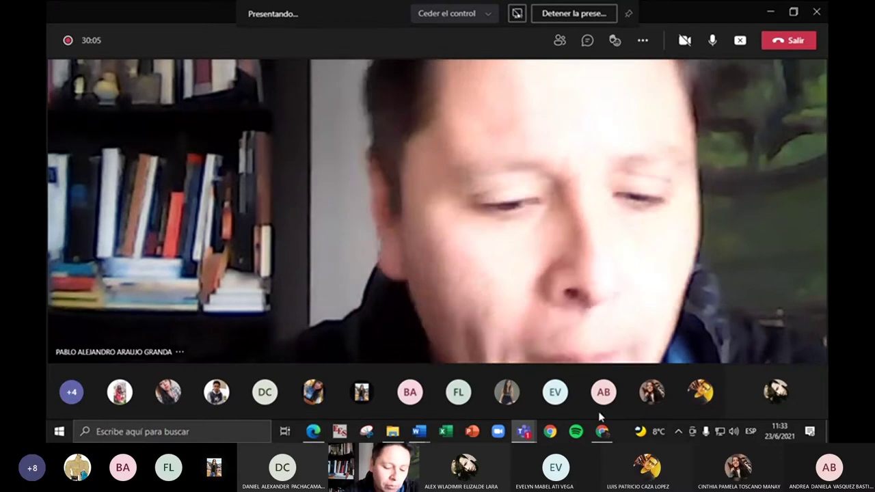
{"action": "left_click", "coordinate": [604, 434]}
{"action": "scroll", "coordinate": [354, 277], "scroll_direction": "up", "scroll_amount": 15}
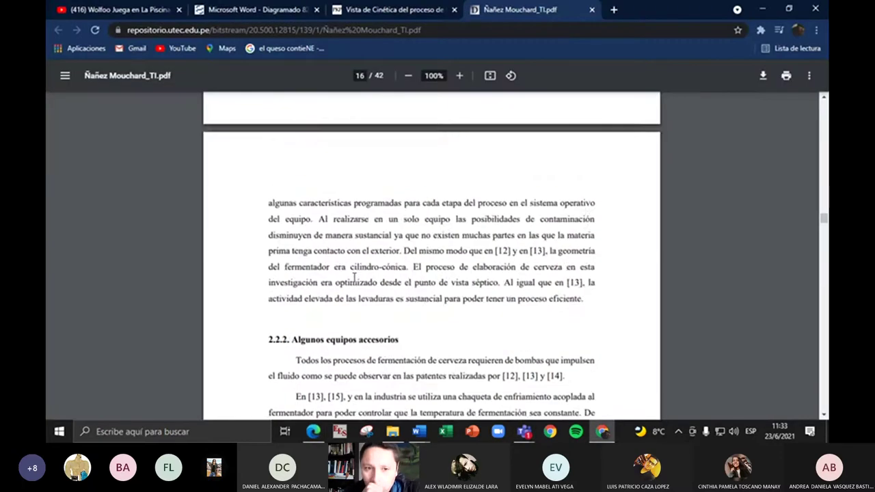
{"action": "scroll", "coordinate": [258, 335], "scroll_direction": "up", "scroll_amount": 10}
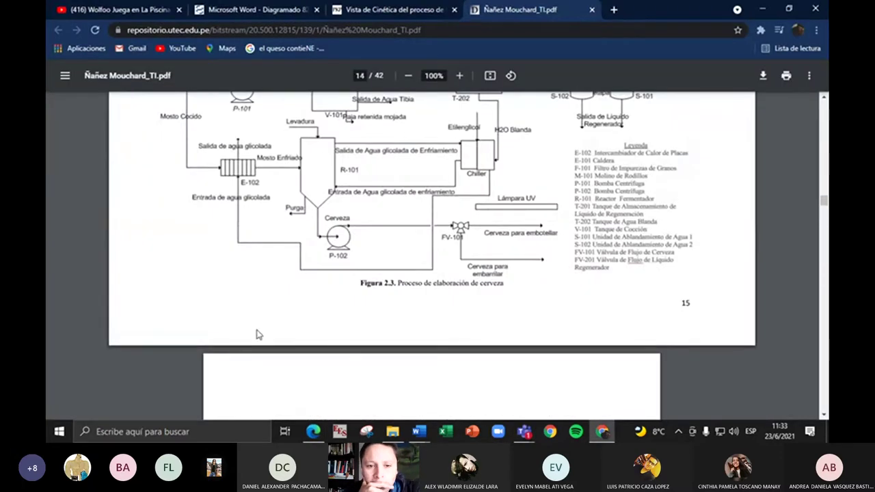
{"action": "scroll", "coordinate": [257, 334], "scroll_direction": "up", "scroll_amount": 10}
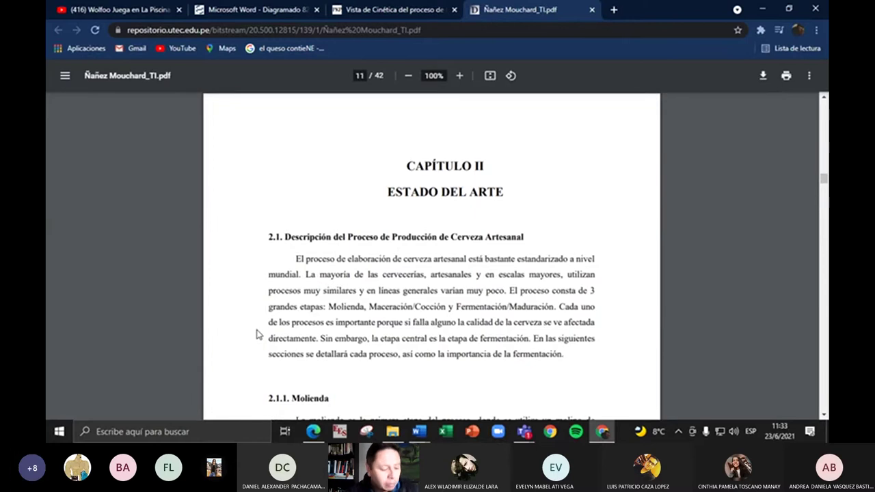
{"action": "scroll", "coordinate": [257, 335], "scroll_direction": "down", "scroll_amount": 6}
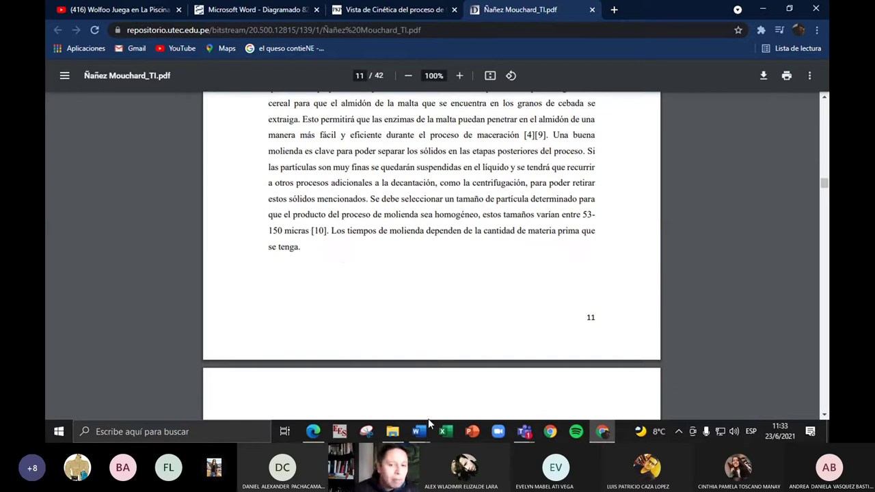
{"action": "scroll", "coordinate": [391, 319], "scroll_direction": "up", "scroll_amount": 1}
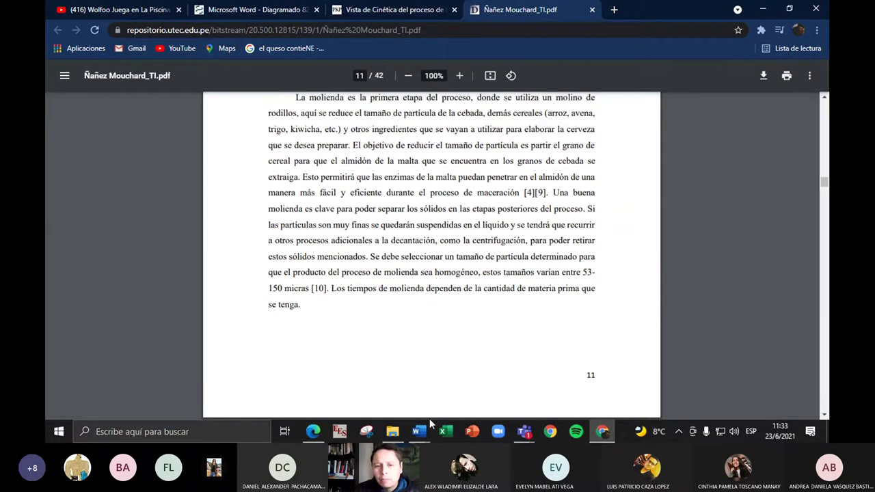
Step: Return to the Word document and review the optimal particle size question and its two paragraphs on molienda
{"action": "mouse_move", "coordinate": [419, 431]}
{"action": "left_click", "coordinate": [446, 409]}
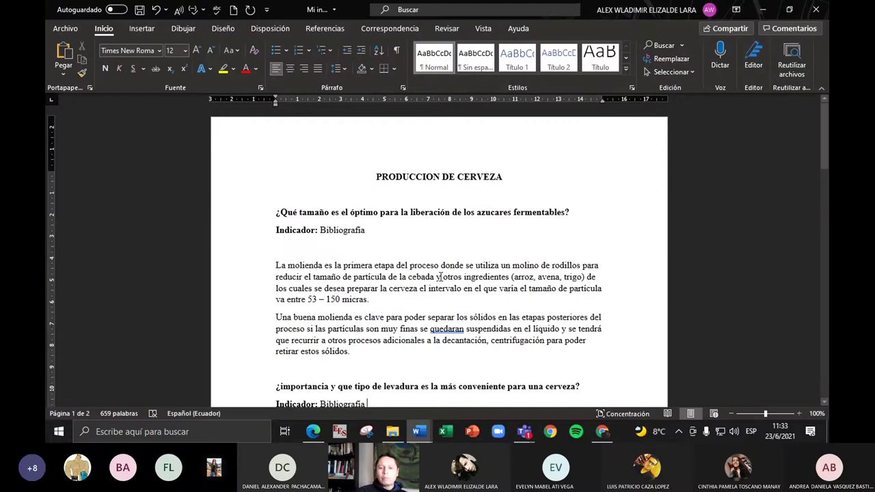
{"action": "left_click", "coordinate": [407, 226]}
{"action": "left_click", "coordinate": [367, 212]}
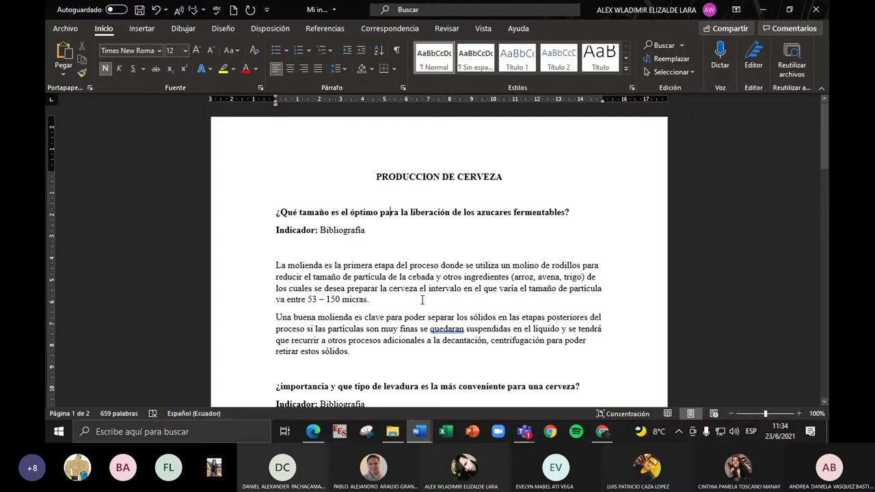
{"action": "left_click", "coordinate": [402, 320]}
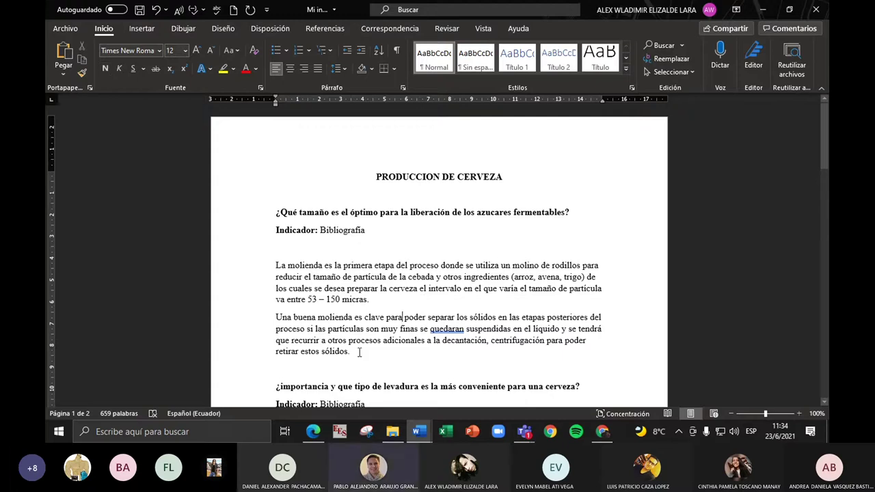
{"action": "left_click", "coordinate": [320, 317]}
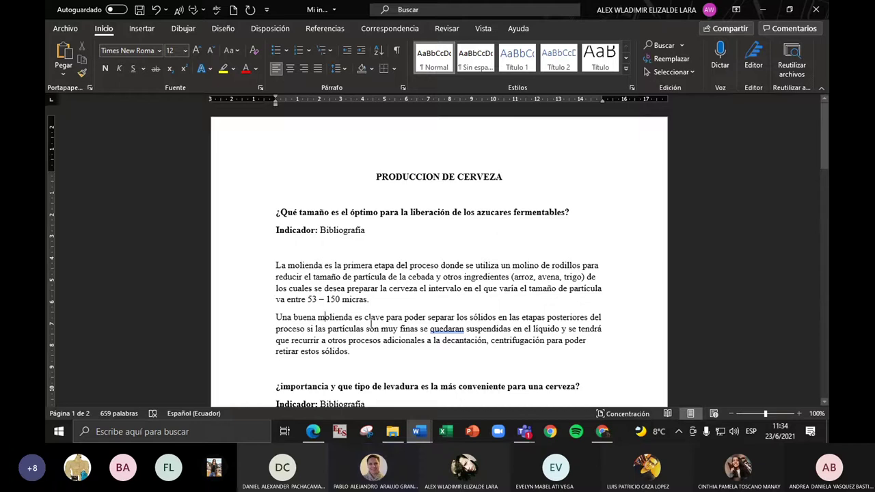
{"action": "left_click", "coordinate": [455, 318]}
{"action": "left_click", "coordinate": [335, 329]}
{"action": "left_click_drag", "start_coordinate": [350, 352], "coordinate": [276, 318]}
{"action": "left_click", "coordinate": [411, 348]}
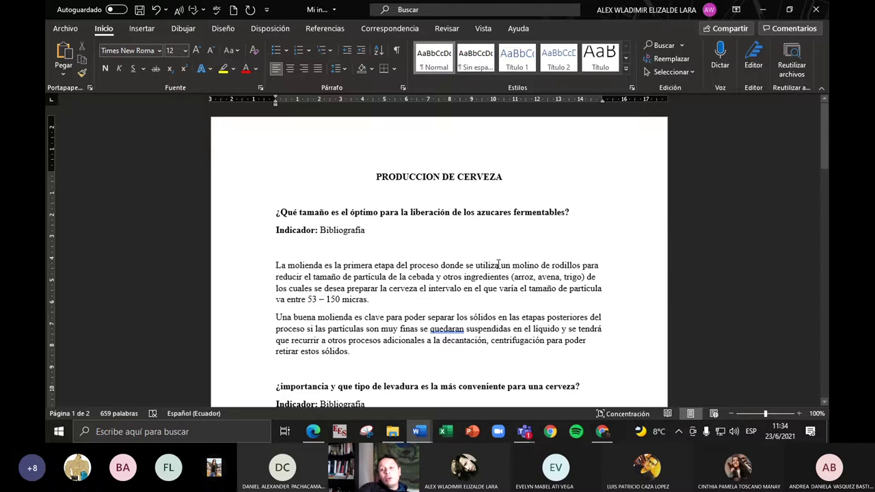
Step: Correct "rellena n" to "rellenan" in the question about filling beer into amber glass bottles
{"action": "scroll", "coordinate": [499, 265], "scroll_direction": "down", "scroll_amount": 2}
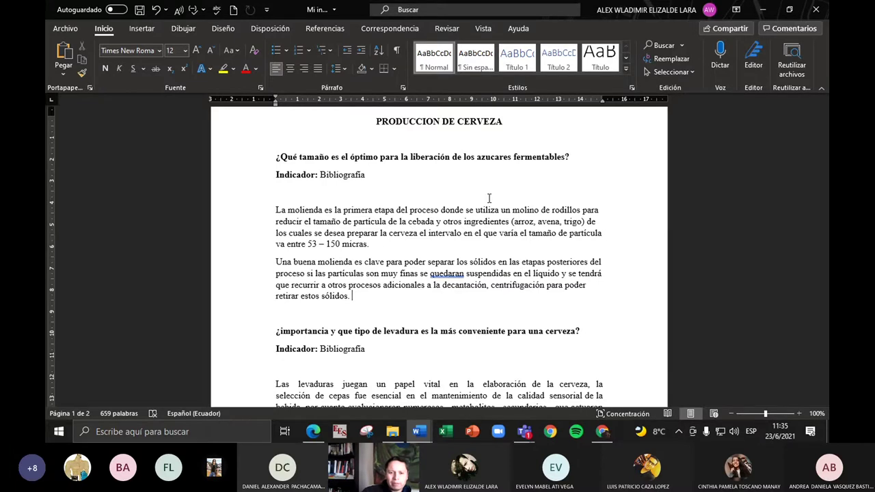
{"action": "scroll", "coordinate": [489, 199], "scroll_direction": "down", "scroll_amount": 20}
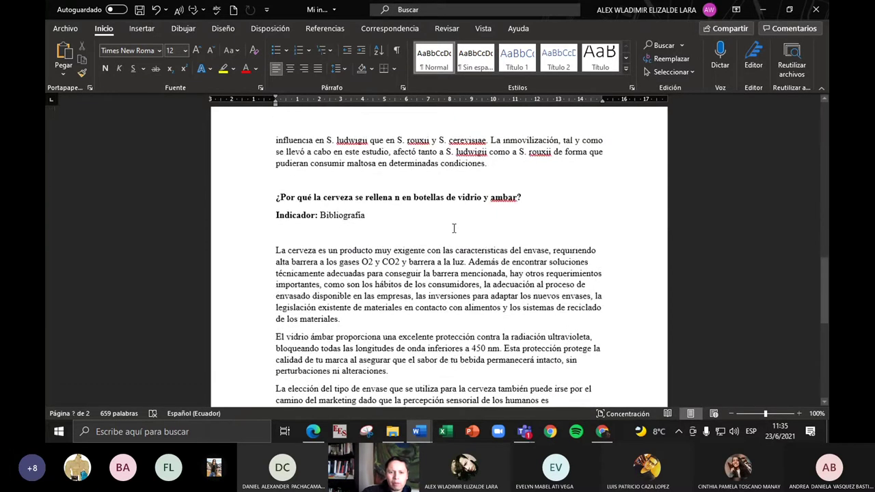
{"action": "triple_click", "coordinate": [394, 197]}
{"action": "left_click", "coordinate": [400, 198]}
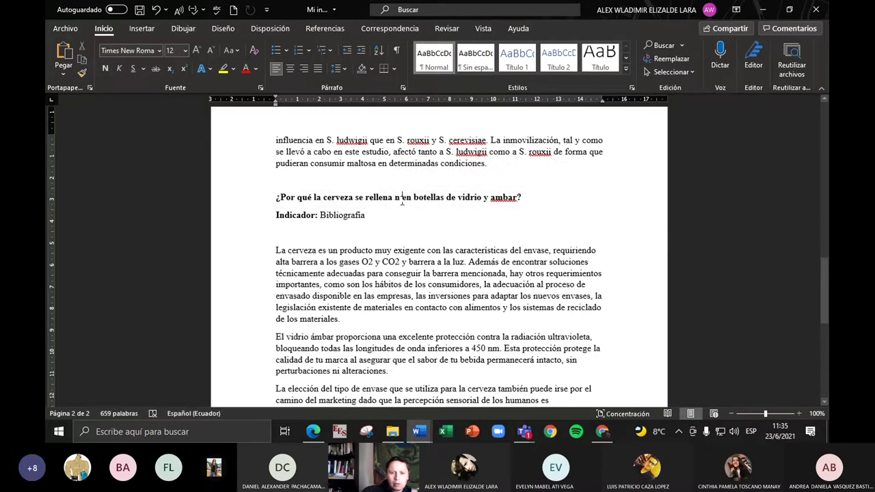
{"action": "key", "text": "Up"}
{"action": "key", "text": "Left"}
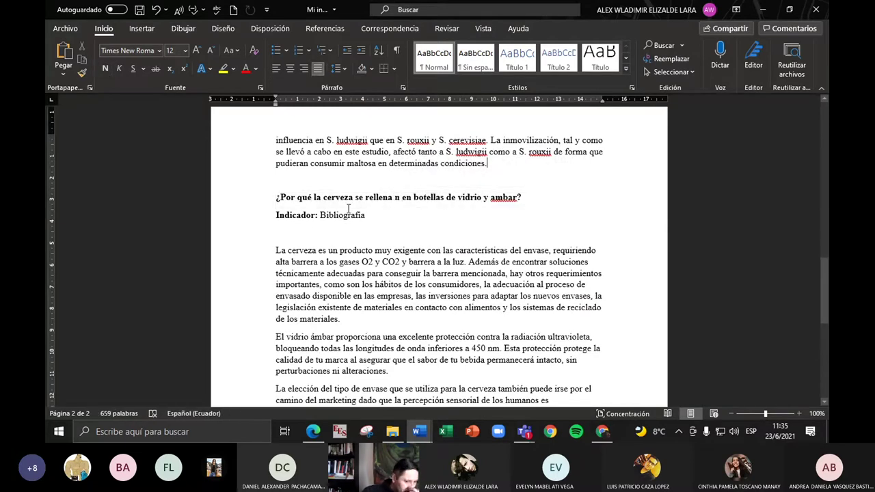
{"action": "left_click", "coordinate": [399, 198]}
{"action": "key", "text": "BackSpace"}
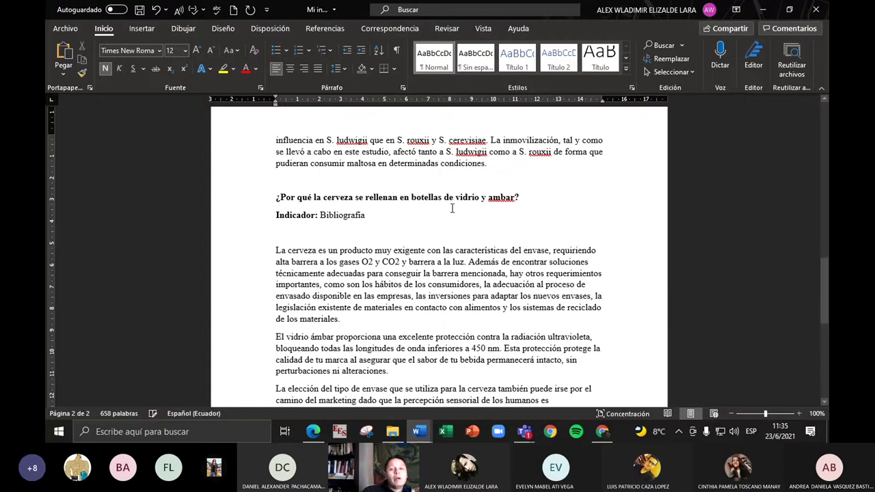
Step: Replace the indicator under the amber glass bottle question with "cambio de las propiedades organolépticas de la cerveza"
{"action": "scroll", "coordinate": [452, 207], "scroll_direction": "up", "scroll_amount": 1}
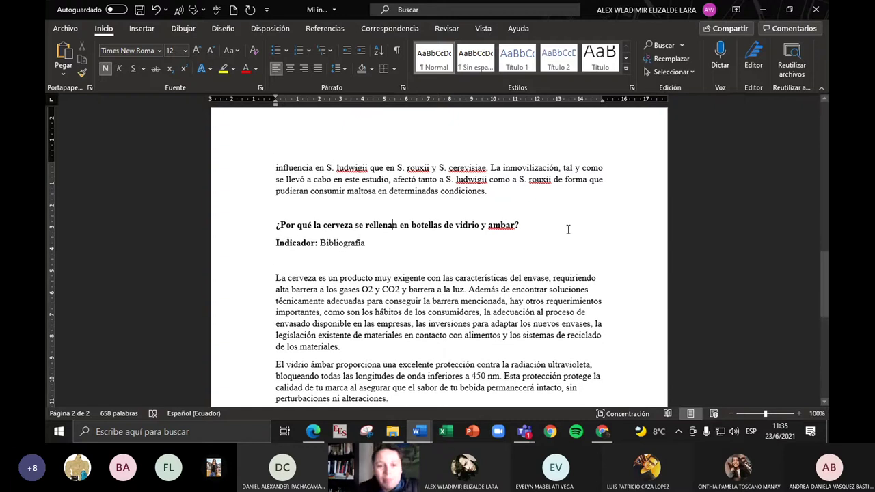
{"action": "scroll", "coordinate": [567, 229], "scroll_direction": "down", "scroll_amount": 1}
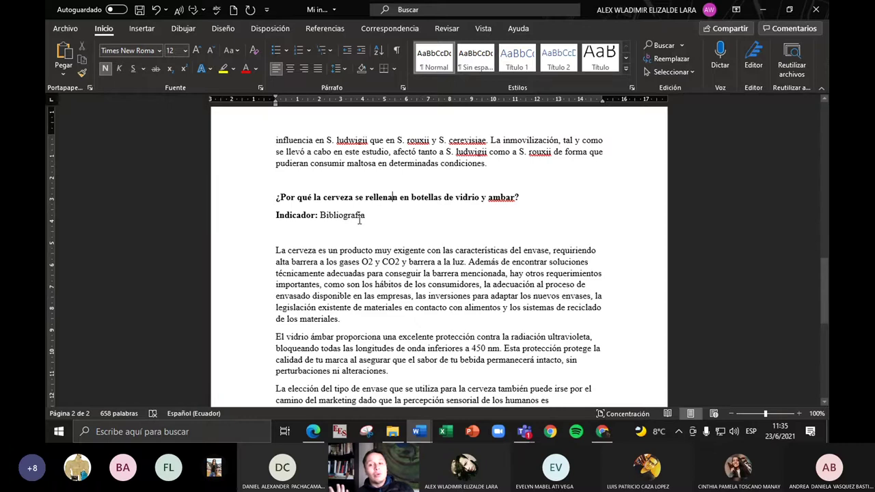
{"action": "scroll", "coordinate": [359, 220], "scroll_direction": "up", "scroll_amount": 1}
{"action": "scroll", "coordinate": [359, 220], "scroll_direction": "up", "scroll_amount": 1}
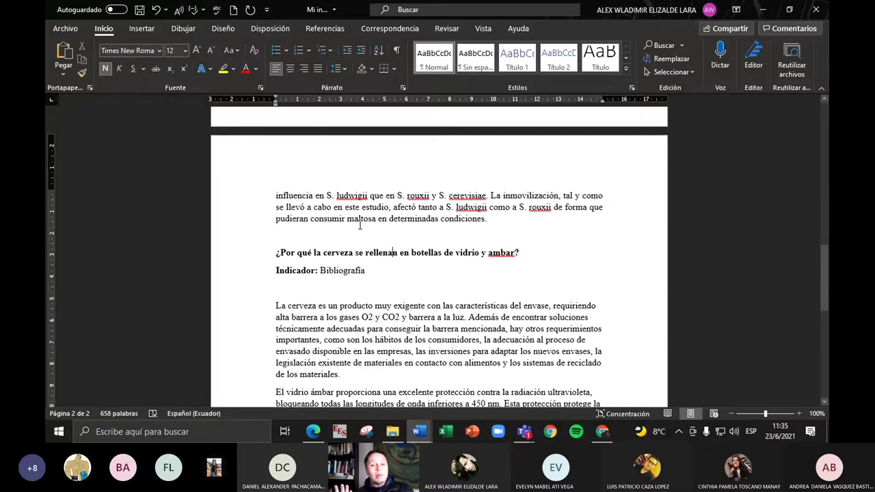
{"action": "left_click", "coordinate": [394, 270]}
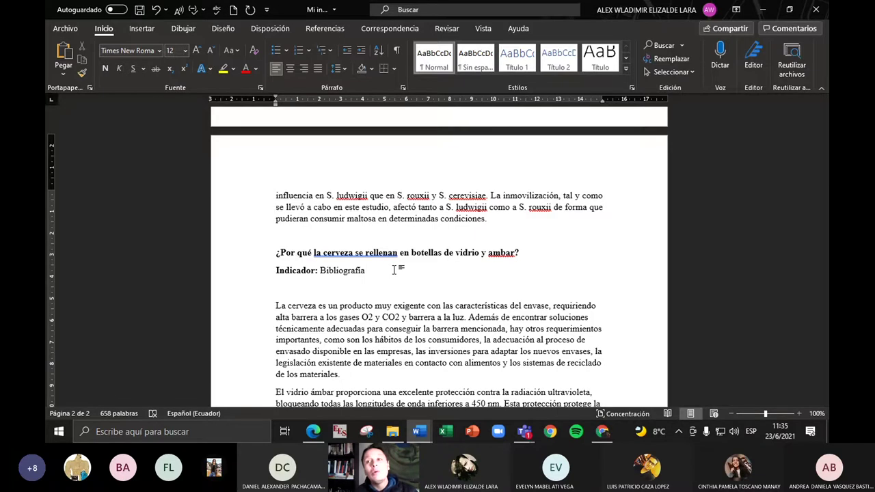
{"action": "double_click", "coordinate": [349, 272]}
{"action": "type", "text": "camb"}
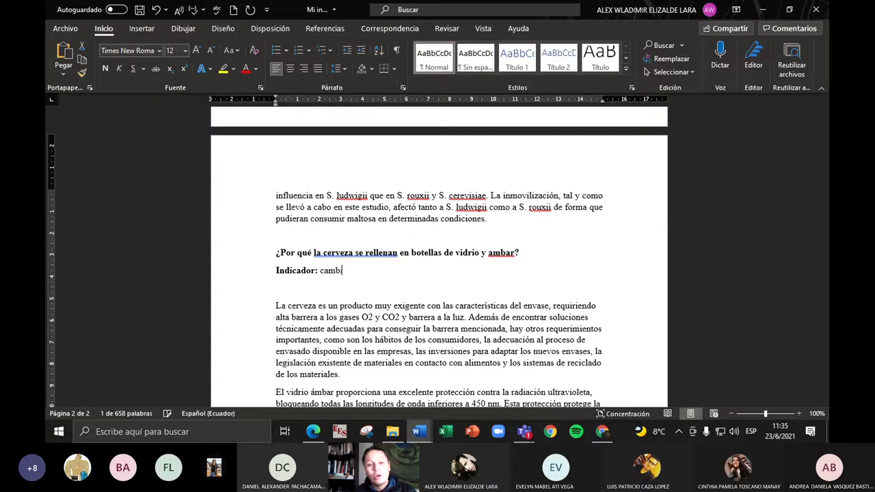
{"action": "type", "text": "io de las p"}
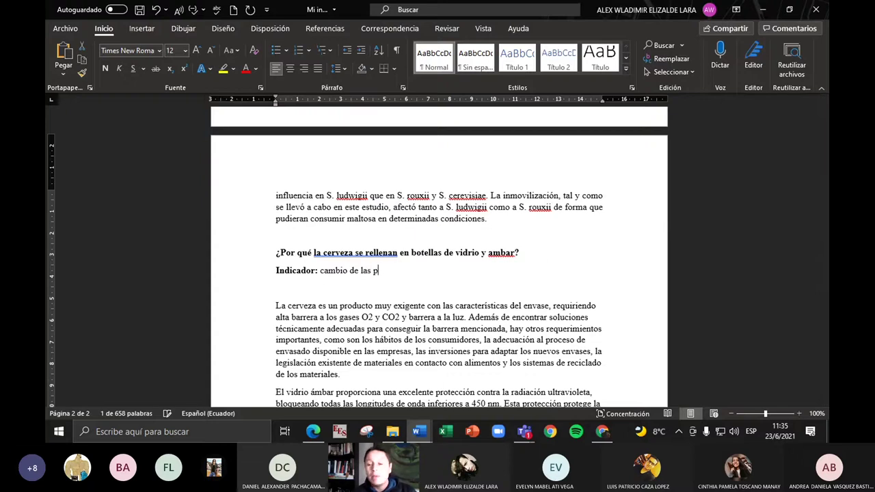
{"action": "type", "text": "ropiedades o"}
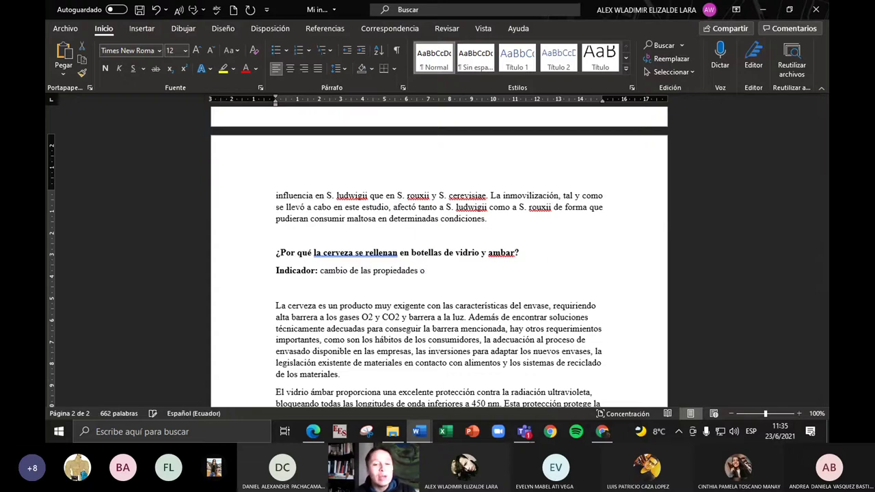
{"action": "type", "text": "rganolep"}
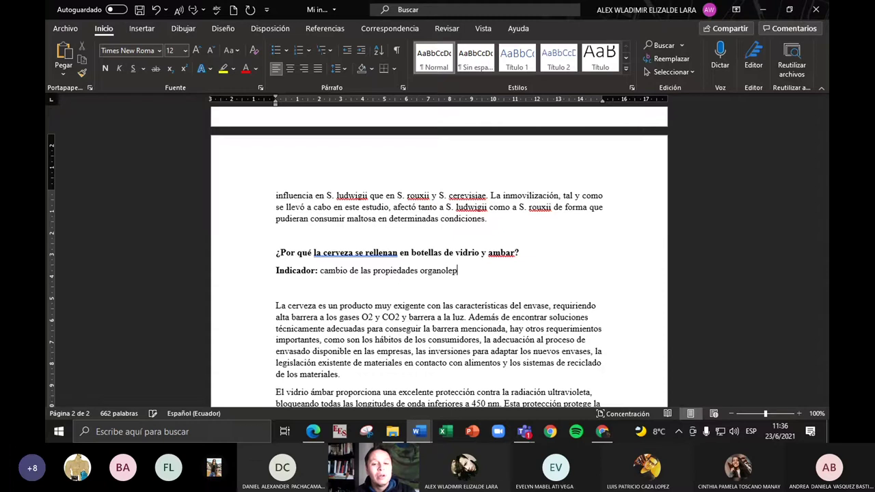
{"action": "key", "text": "BackSpace"}
{"action": "key", "text": "BackSpace"}
{"action": "type", "text": "épticas de l"}
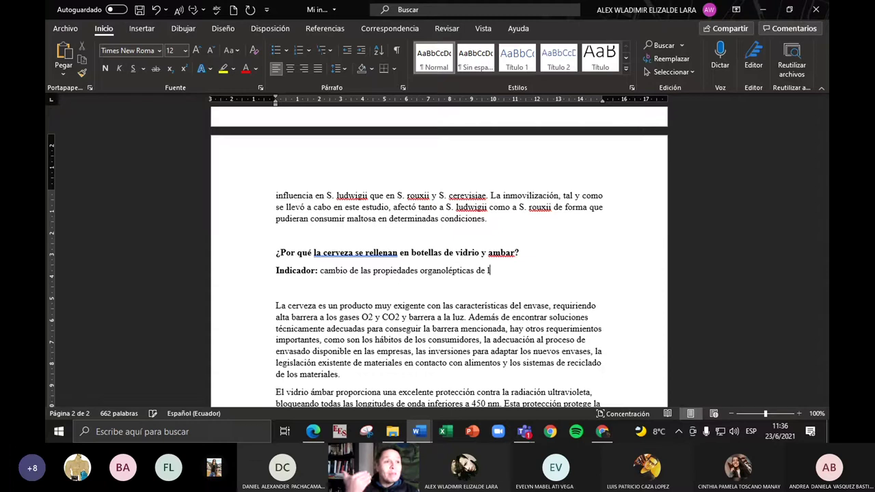
{"action": "type", "text": "a cerveza"}
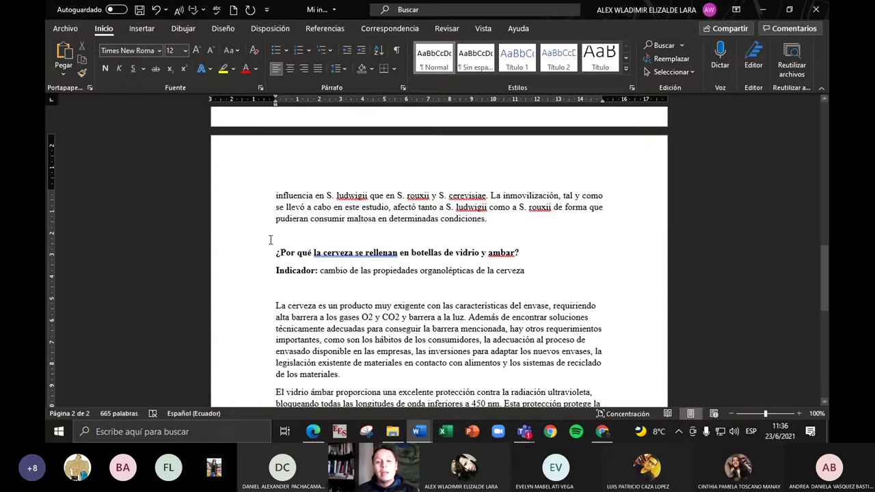
{"action": "left_click", "coordinate": [525, 277]}
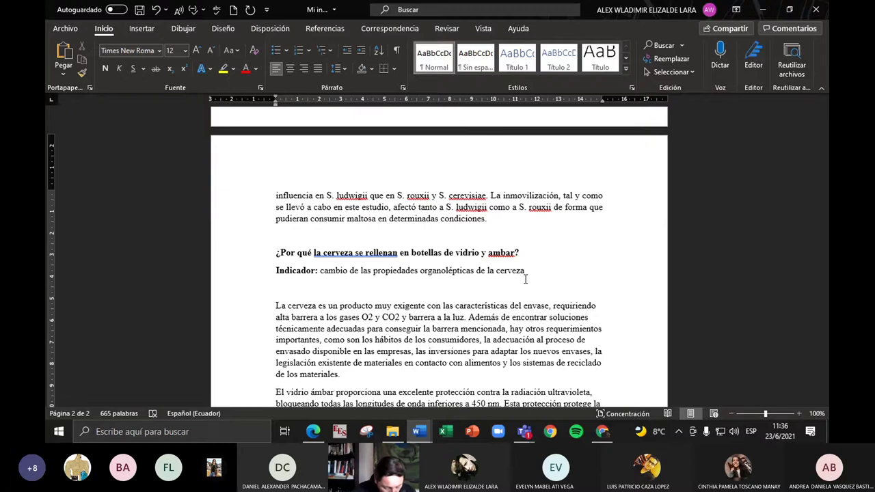
{"action": "scroll", "coordinate": [526, 279], "scroll_direction": "down", "scroll_amount": 4}
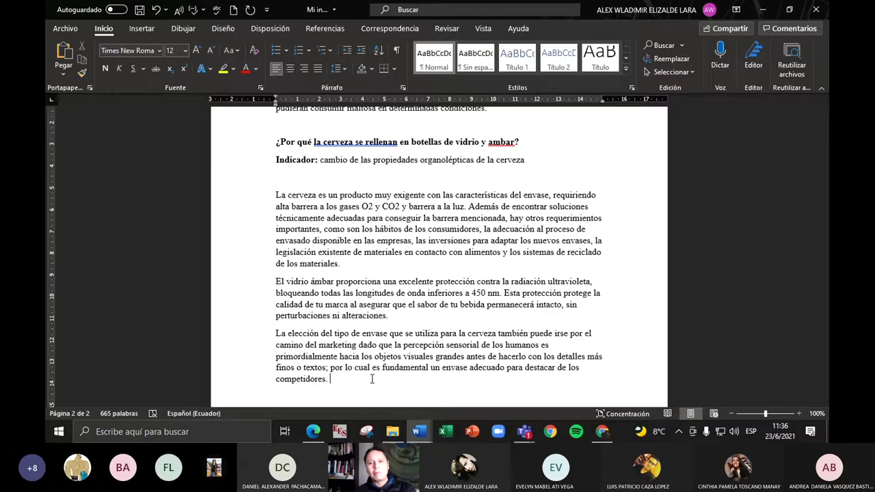
Step: Review the amber glass bottle question with its indicator and answer paragraphs, and return to the start of the document
{"action": "scroll", "coordinate": [372, 379], "scroll_direction": "up", "scroll_amount": 2}
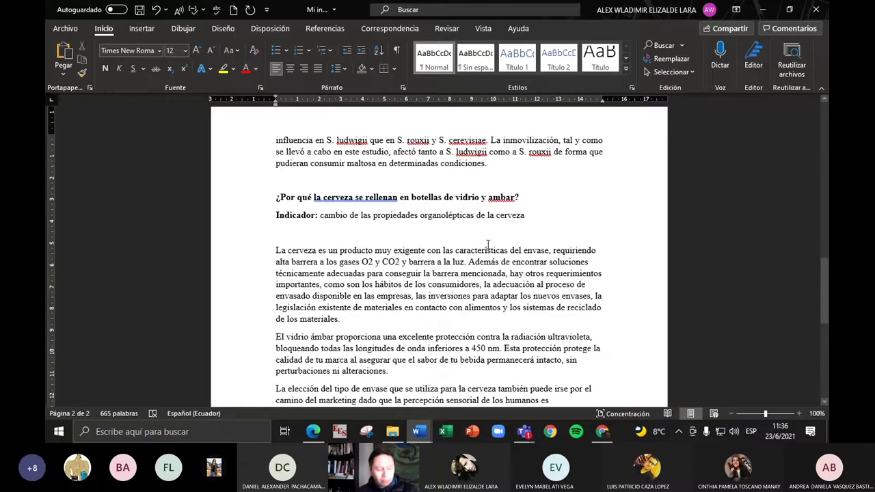
{"action": "left_click", "coordinate": [530, 214]}
{"action": "scroll", "coordinate": [469, 235], "scroll_direction": "up", "scroll_amount": 1}
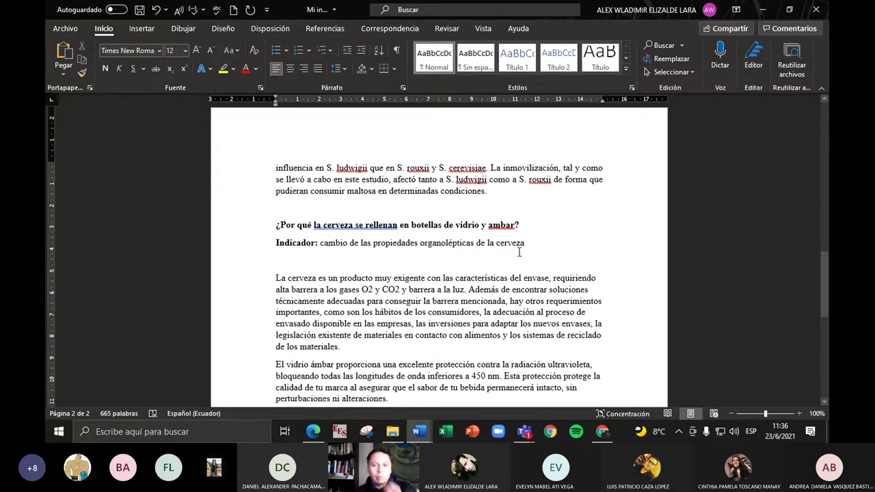
{"action": "scroll", "coordinate": [518, 254], "scroll_direction": "down", "scroll_amount": 2}
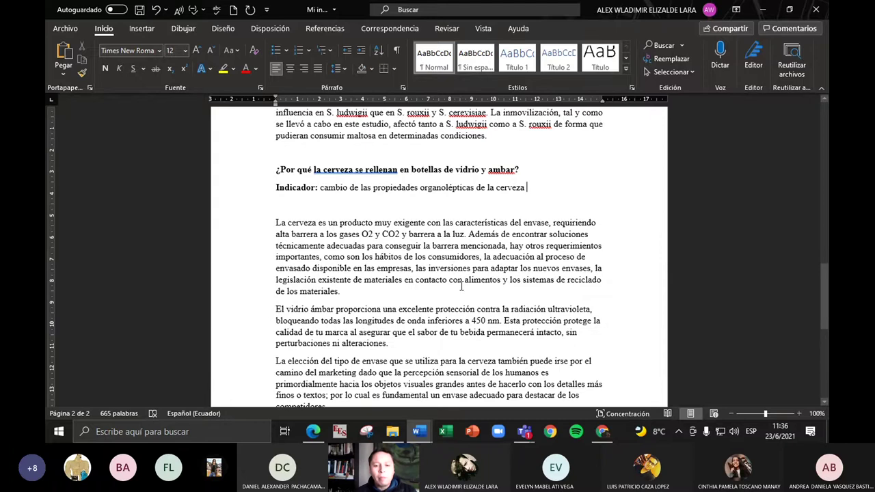
{"action": "left_click", "coordinate": [419, 431]}
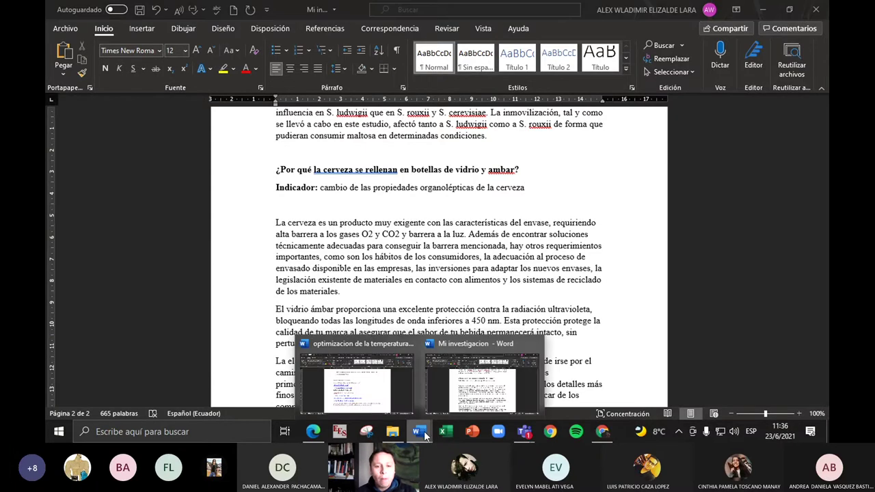
{"action": "left_click", "coordinate": [637, 236]}
{"action": "scroll", "coordinate": [637, 240], "scroll_direction": "up", "scroll_amount": 15}
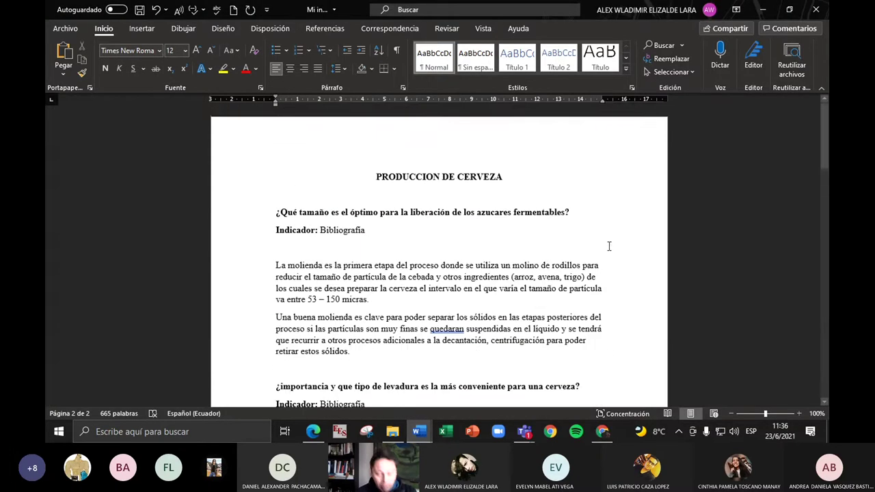
Step: Switch to the temperature optimization document and examine its packaging section, English and Spanish bibliography lists, and amber glass bottle question
{"action": "mouse_move", "coordinate": [417, 432]}
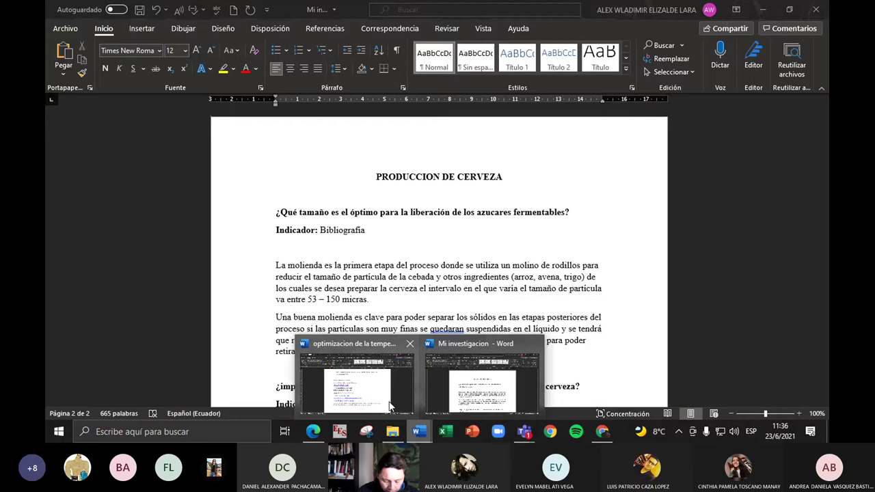
{"action": "left_click", "coordinate": [357, 386]}
{"action": "left_click_drag", "start_coordinate": [826, 376], "coordinate": [826, 262]}
{"action": "left_click", "coordinate": [470, 291]}
{"action": "scroll", "coordinate": [470, 291], "scroll_direction": "down", "scroll_amount": 1}
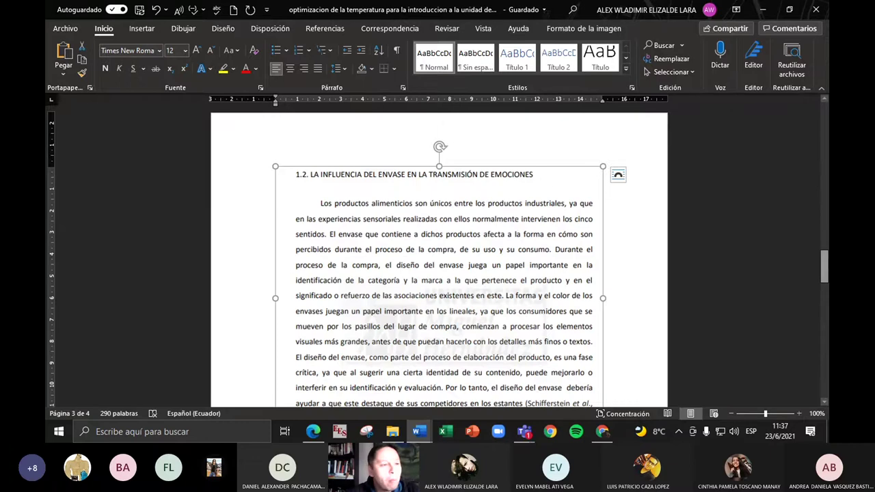
{"action": "left_click_drag", "start_coordinate": [825, 266], "coordinate": [824, 367]}
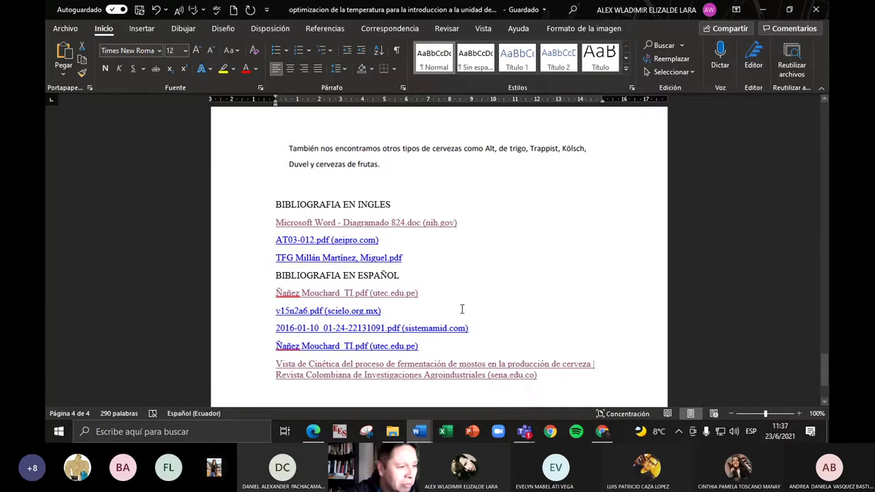
{"action": "scroll", "coordinate": [462, 309], "scroll_direction": "down", "scroll_amount": 2}
{"action": "scroll", "coordinate": [462, 309], "scroll_direction": "up", "scroll_amount": 3}
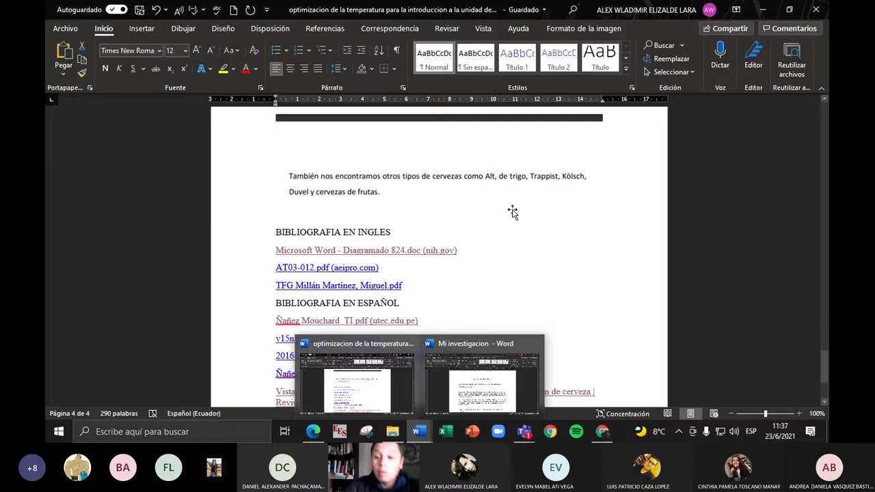
{"action": "scroll", "coordinate": [513, 212], "scroll_direction": "up", "scroll_amount": 15}
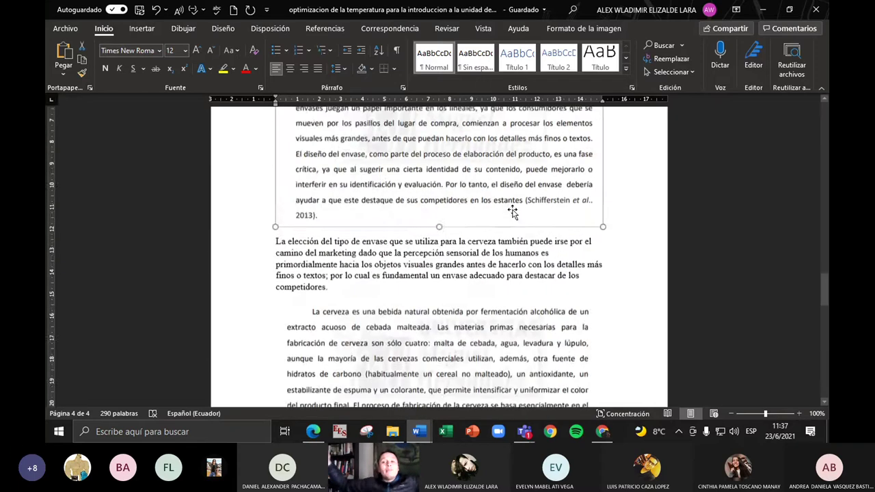
{"action": "scroll", "coordinate": [513, 212], "scroll_direction": "up", "scroll_amount": 15}
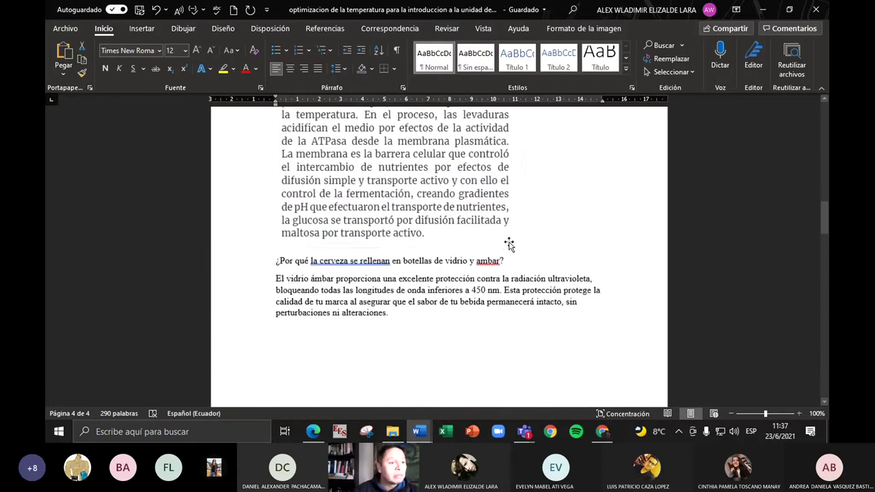
{"action": "left_click", "coordinate": [497, 266]}
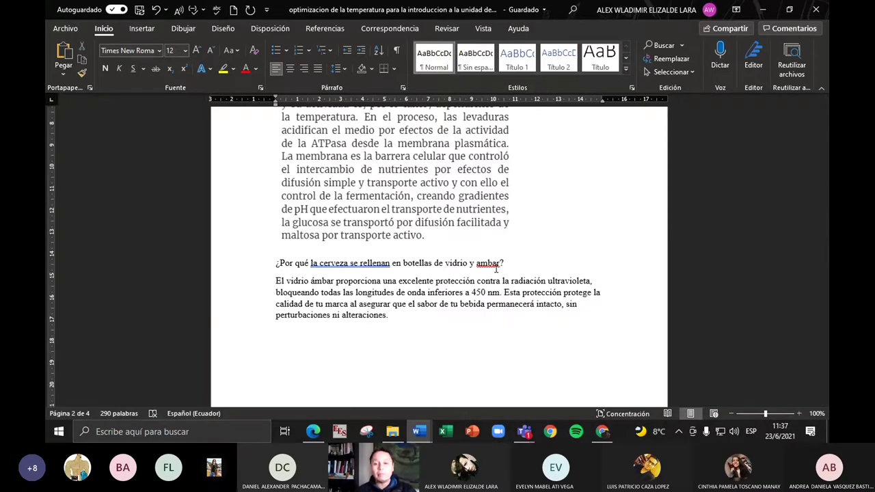
Step: Return to the Mi investigacion document and correct "quedaran" to "quedarán" in the second paragraph on molienda
{"action": "left_click", "coordinate": [417, 432]}
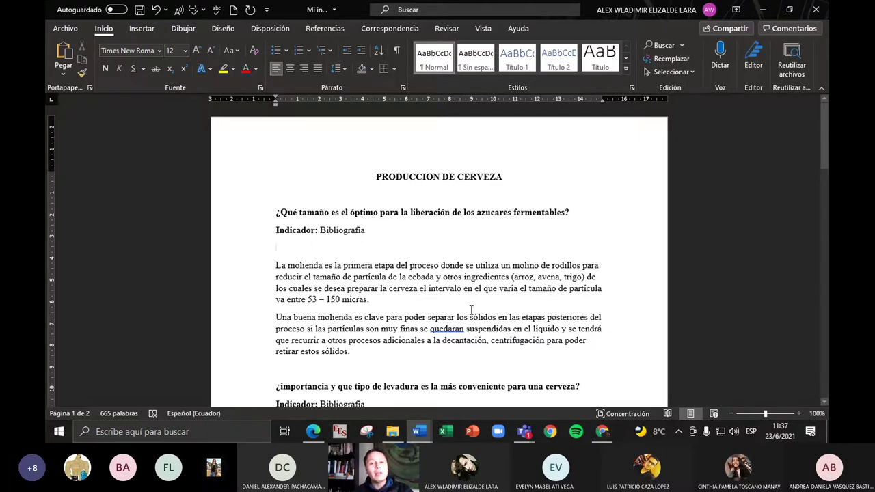
{"action": "right_click", "coordinate": [456, 329]}
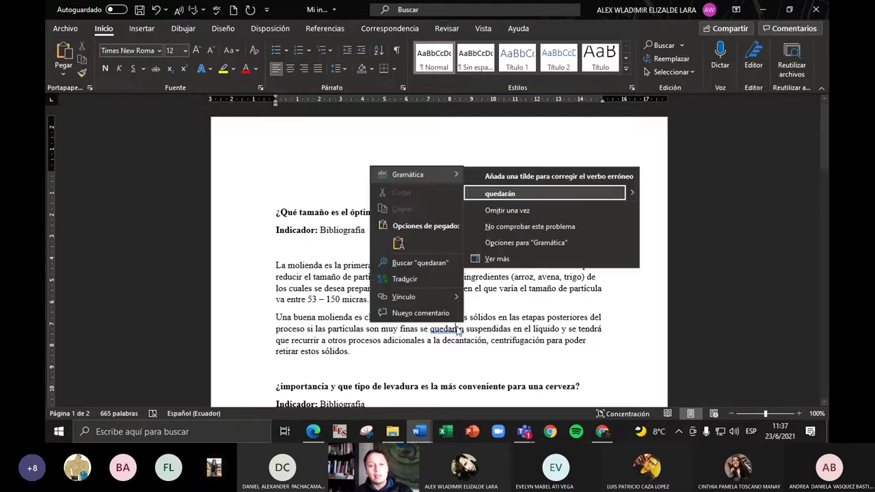
{"action": "left_click", "coordinate": [537, 195]}
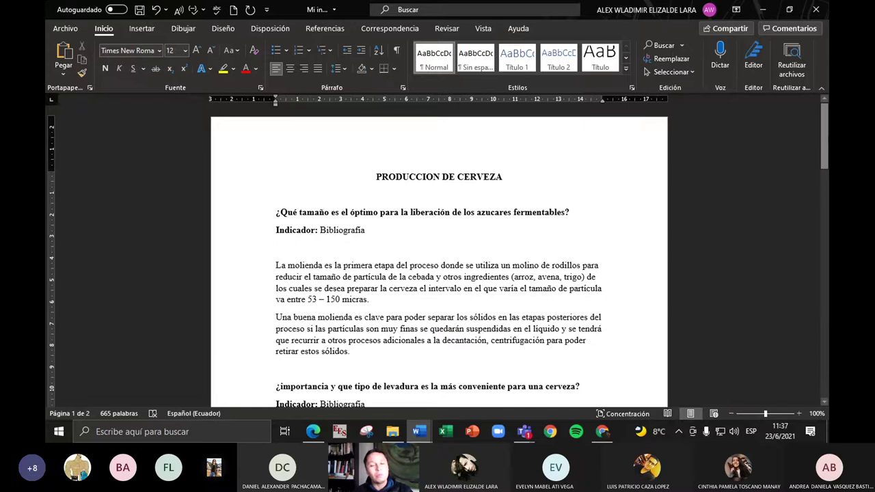
Step: Correct the glass bottle question's wording to "la cerveza se rellena" and "ámbar" using the grammar and spelling suggestions
{"action": "mouse_move", "coordinate": [824, 137]}
{"action": "left_mouse_down"}
{"action": "mouse_move", "coordinate": [824, 369]}
{"action": "mouse_move", "coordinate": [825, 137]}
{"action": "left_mouse_up"}
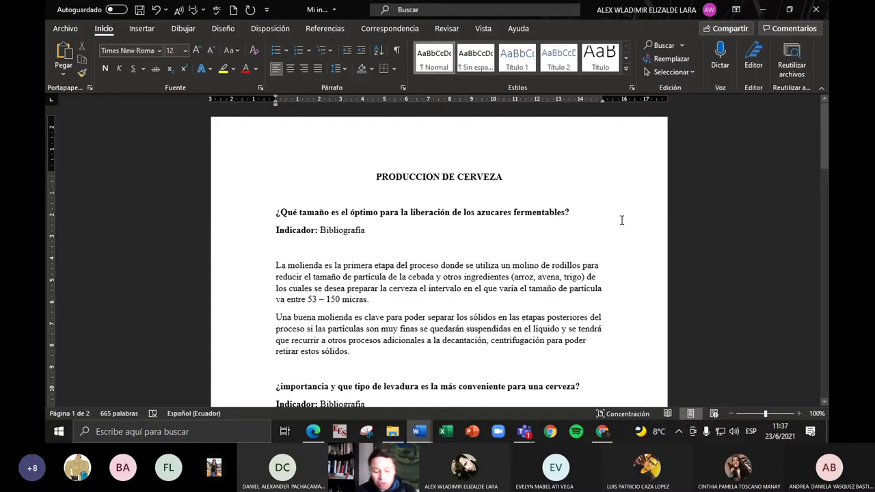
{"action": "scroll", "coordinate": [621, 220], "scroll_direction": "down", "scroll_amount": 3}
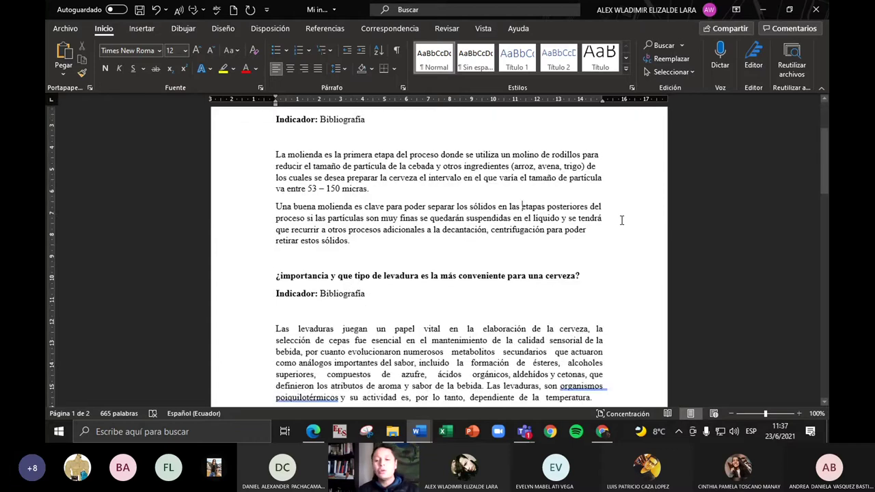
{"action": "scroll", "coordinate": [622, 220], "scroll_direction": "down", "scroll_amount": 5}
{"action": "scroll", "coordinate": [622, 220], "scroll_direction": "up", "scroll_amount": 6}
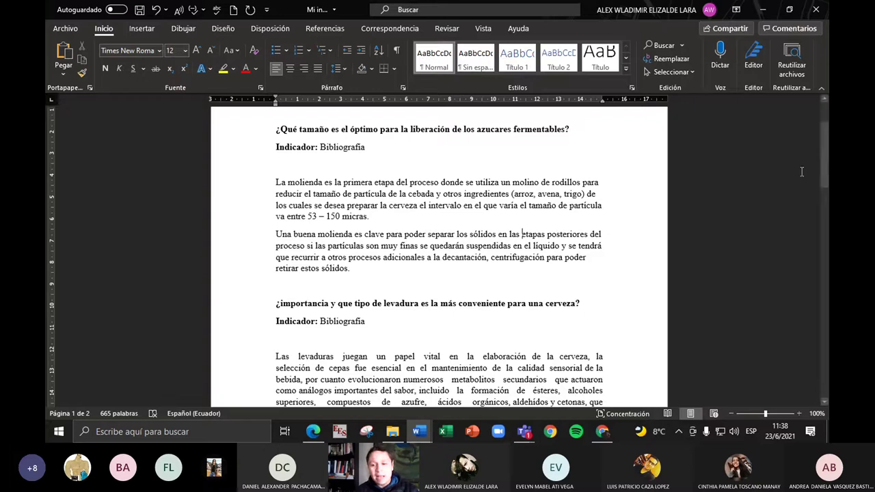
{"action": "left_click_drag", "start_coordinate": [825, 156], "coordinate": [823, 281]}
{"action": "left_click", "coordinate": [376, 250]}
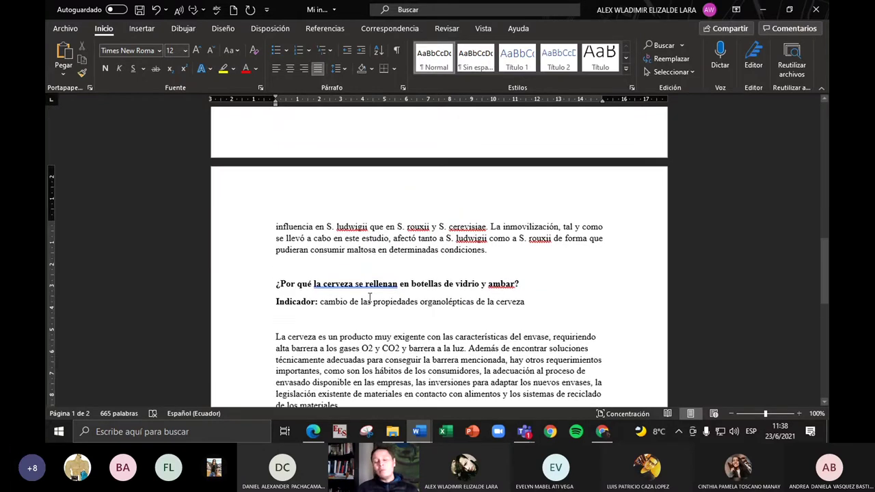
{"action": "right_click", "coordinate": [370, 282]}
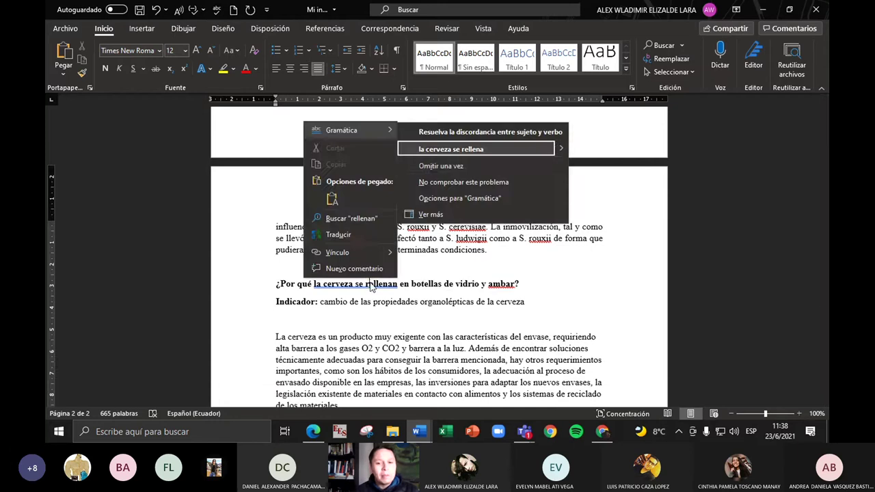
{"action": "left_click", "coordinate": [498, 150]}
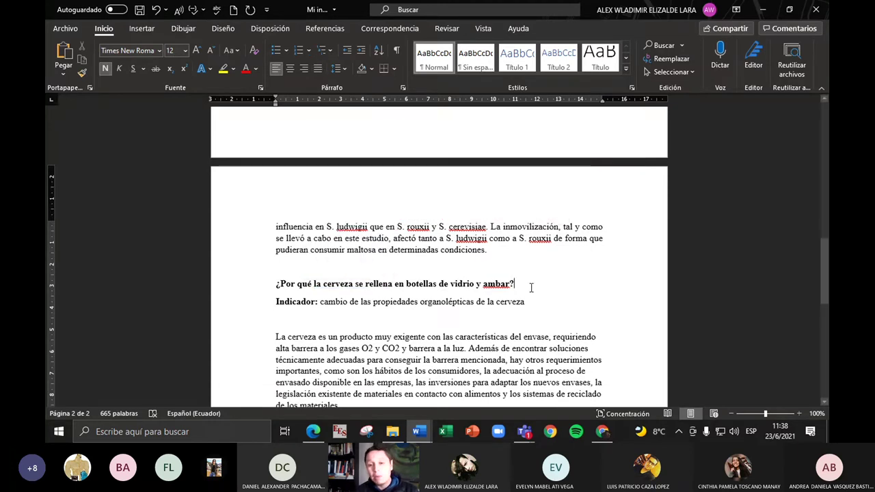
{"action": "right_click", "coordinate": [496, 280]}
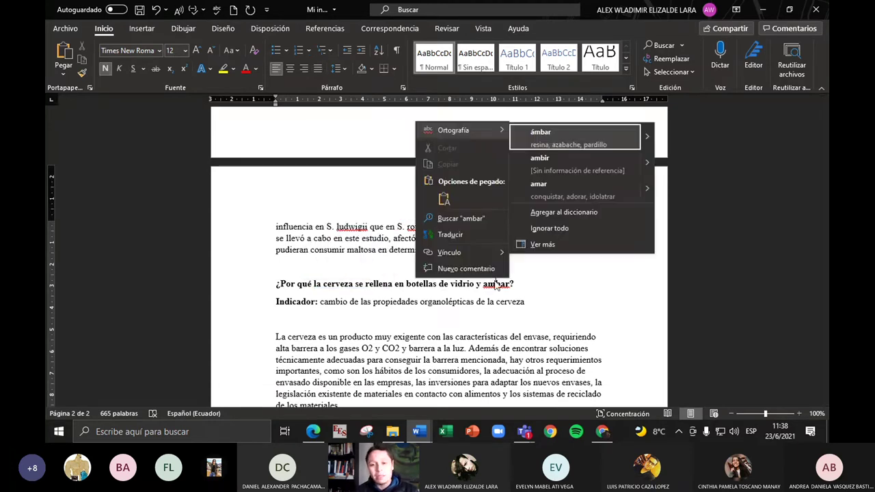
{"action": "left_click", "coordinate": [555, 139]}
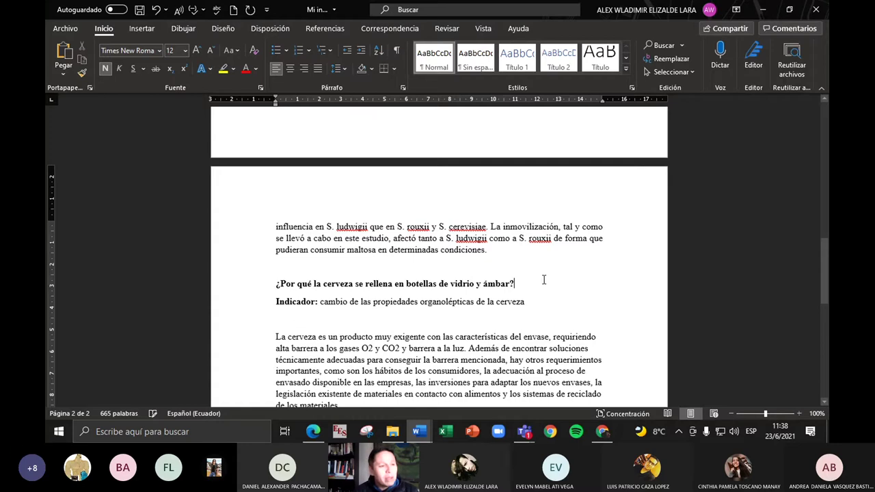
Step: Look over the answer to the glass bottle question and switch to the Teams meeting window
{"action": "scroll", "coordinate": [543, 280], "scroll_direction": "down", "scroll_amount": 3}
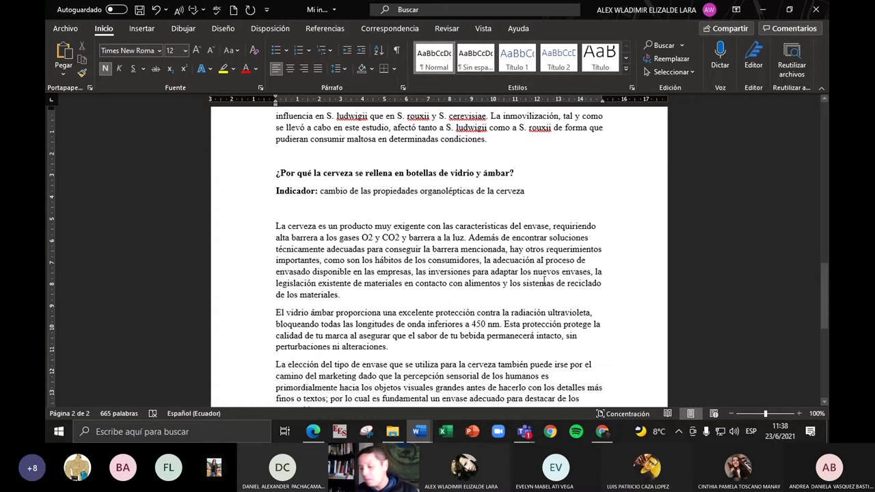
{"action": "scroll", "coordinate": [545, 282], "scroll_direction": "up", "scroll_amount": 1}
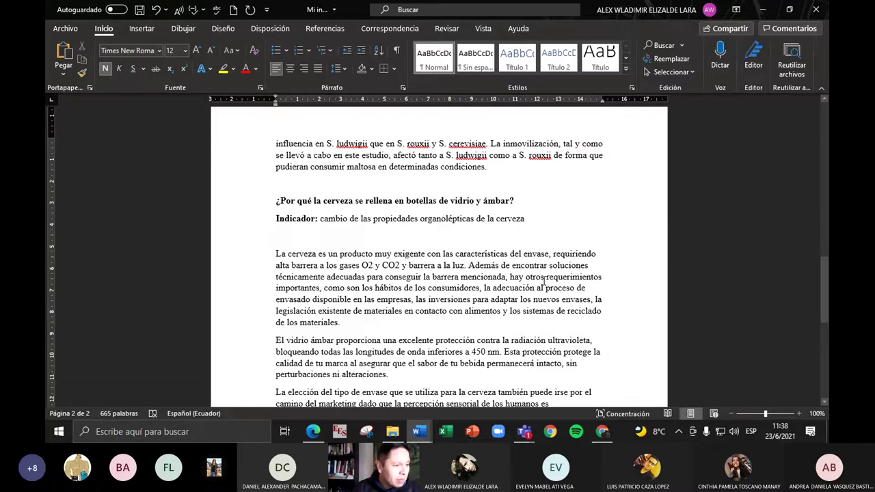
{"action": "left_click", "coordinate": [524, 432]}
{"action": "left_click", "coordinate": [614, 375]}
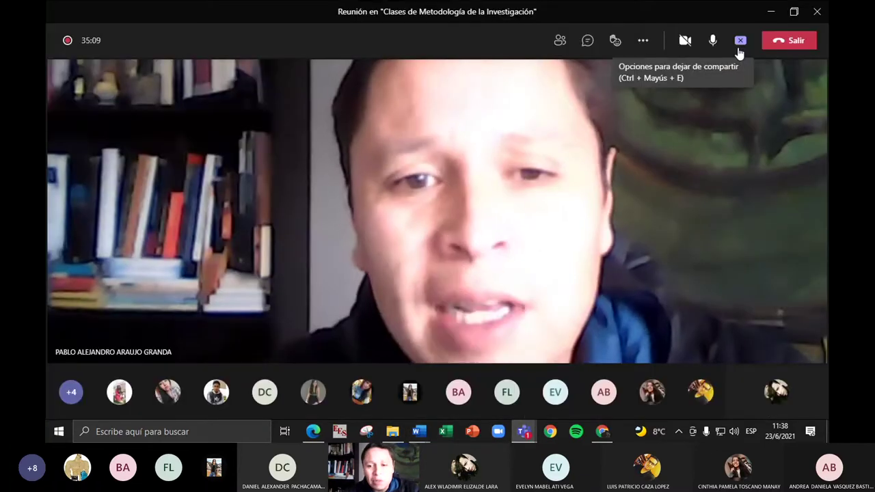
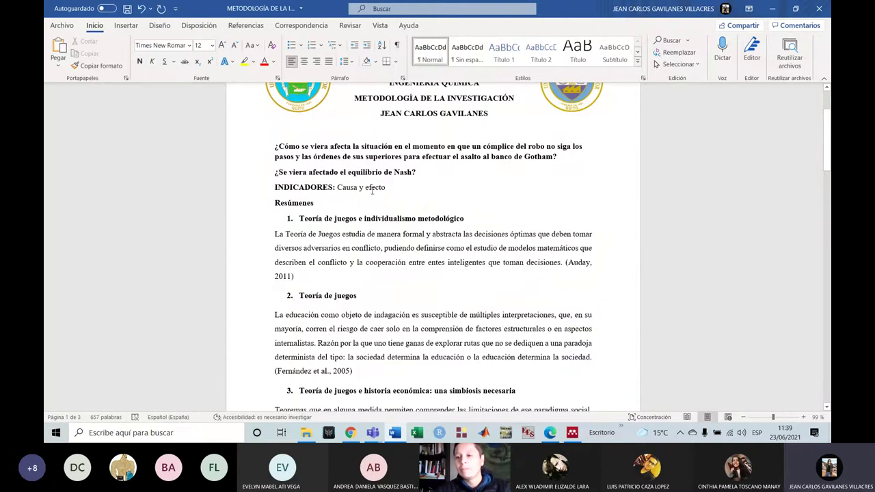
Step: Move the "INDICADORES: Causa y efecto" line directly below the question about the Gotham bank robbery, without an extra blank line
{"action": "left_click_drag", "start_coordinate": [388, 188], "coordinate": [272, 185]}
{"action": "key", "text": "ctrl+c"}
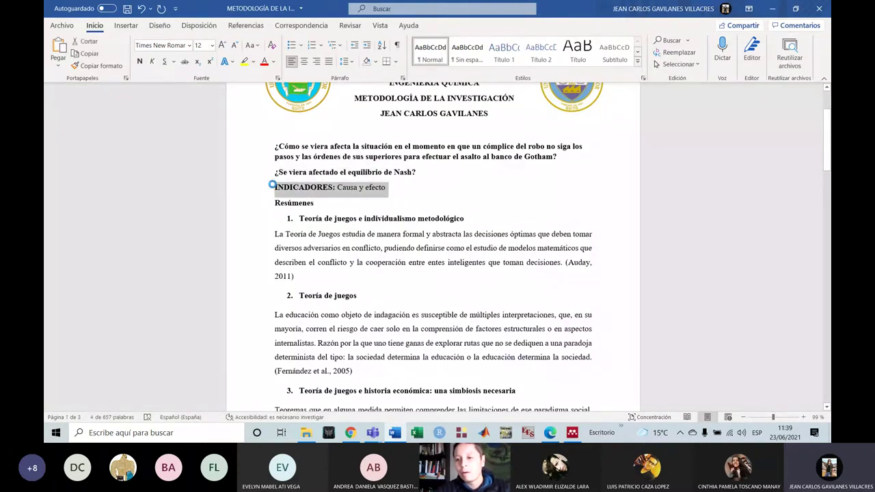
{"action": "key", "text": "Delete"}
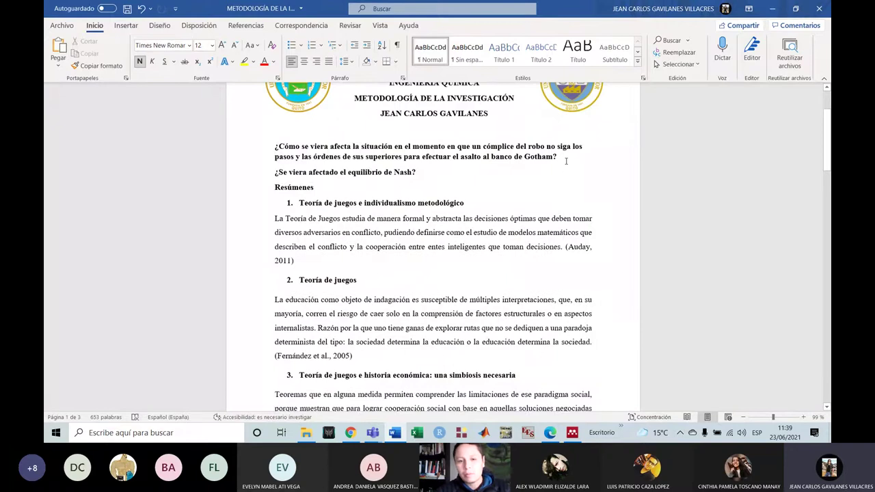
{"action": "key", "text": "Right"}
{"action": "key", "text": "ctrl+v"}
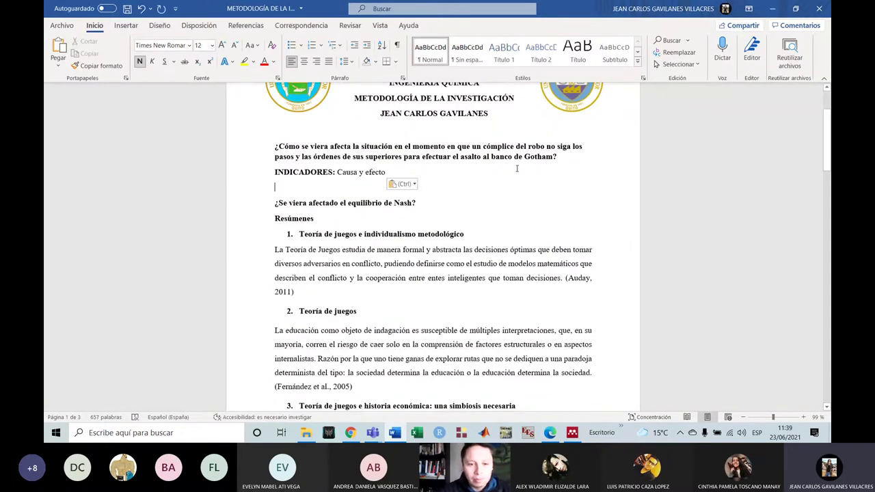
{"action": "key", "text": "BackSpace"}
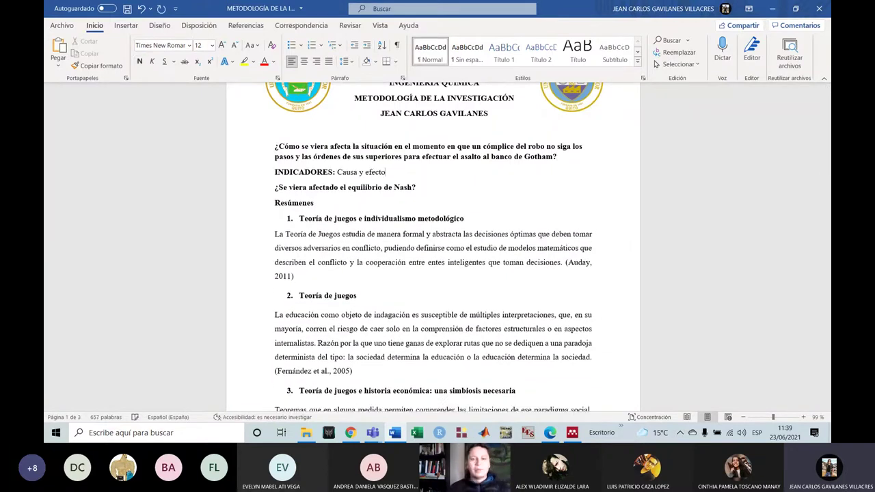
Step: Review the Nash equilibrium question and the first three summaries on teoría de juegos
{"action": "left_click", "coordinate": [420, 194]}
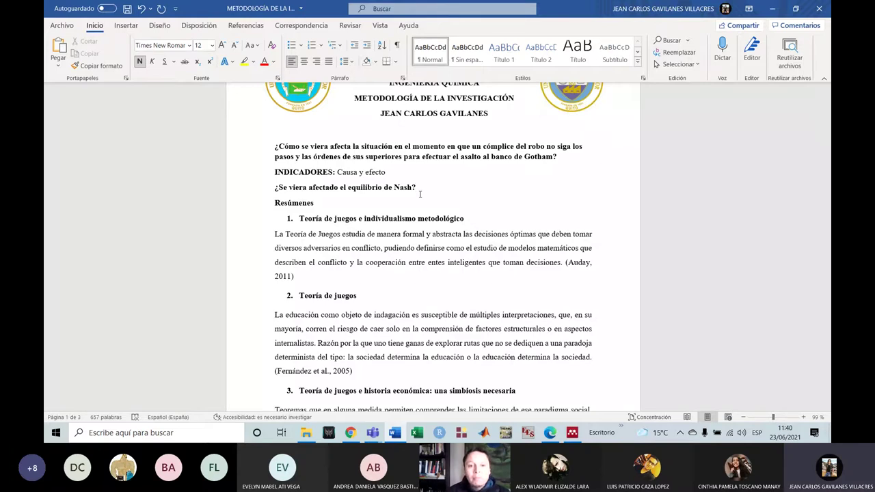
{"action": "scroll", "coordinate": [420, 194], "scroll_direction": "down", "scroll_amount": 2}
{"action": "scroll", "coordinate": [421, 191], "scroll_direction": "up", "scroll_amount": 2}
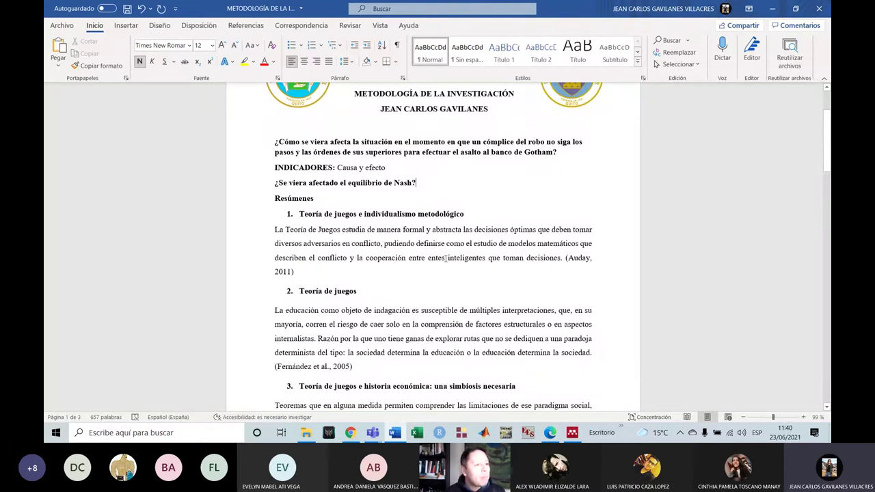
{"action": "scroll", "coordinate": [447, 273], "scroll_direction": "down", "scroll_amount": 2}
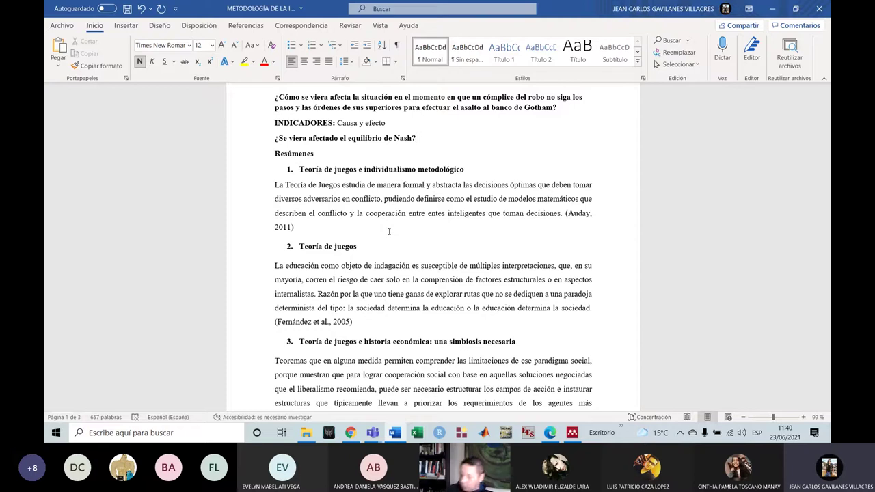
{"action": "scroll", "coordinate": [389, 232], "scroll_direction": "down", "scroll_amount": 1}
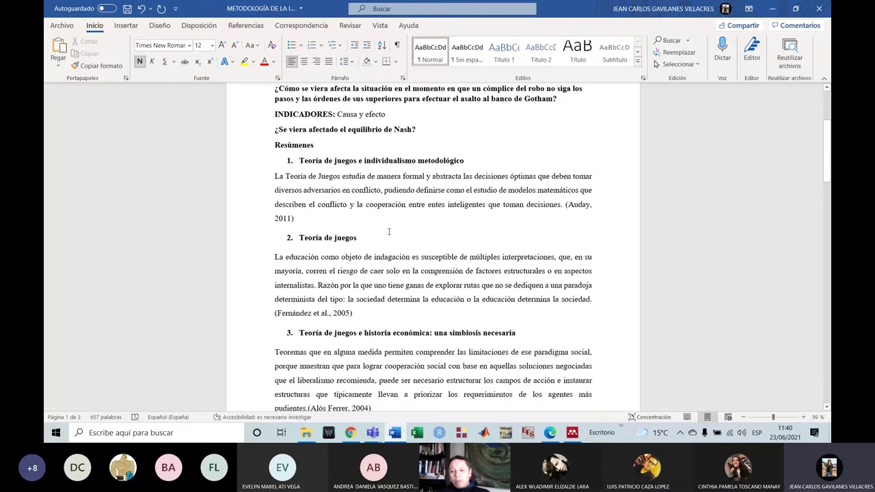
Step: Review the seven numbered game theory summaries and their in-text citations
{"action": "left_click", "coordinate": [469, 153]}
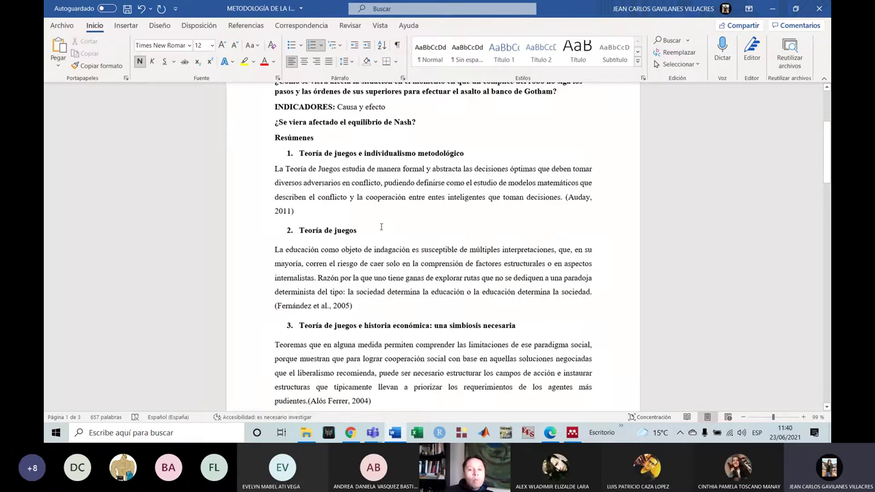
{"action": "scroll", "coordinate": [382, 227], "scroll_direction": "down", "scroll_amount": 3}
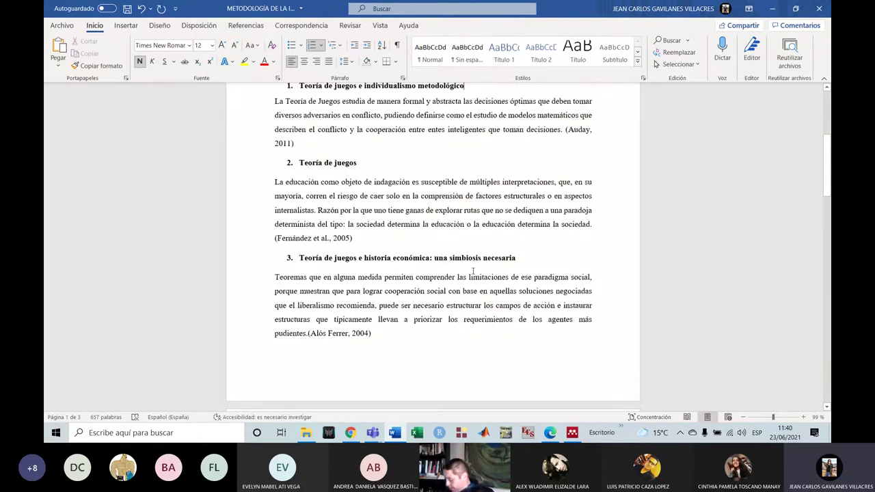
{"action": "scroll", "coordinate": [472, 271], "scroll_direction": "down", "scroll_amount": 12}
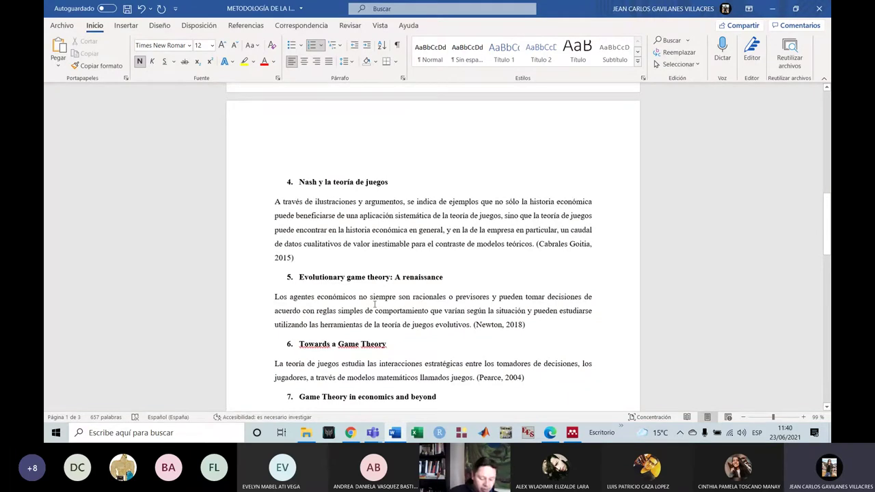
{"action": "scroll", "coordinate": [374, 305], "scroll_direction": "down", "scroll_amount": 5}
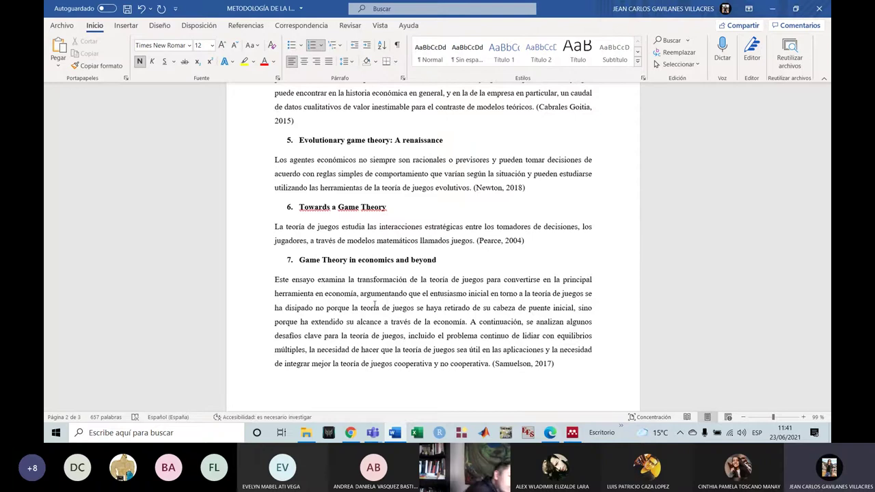
{"action": "scroll", "coordinate": [374, 305], "scroll_direction": "up", "scroll_amount": 10}
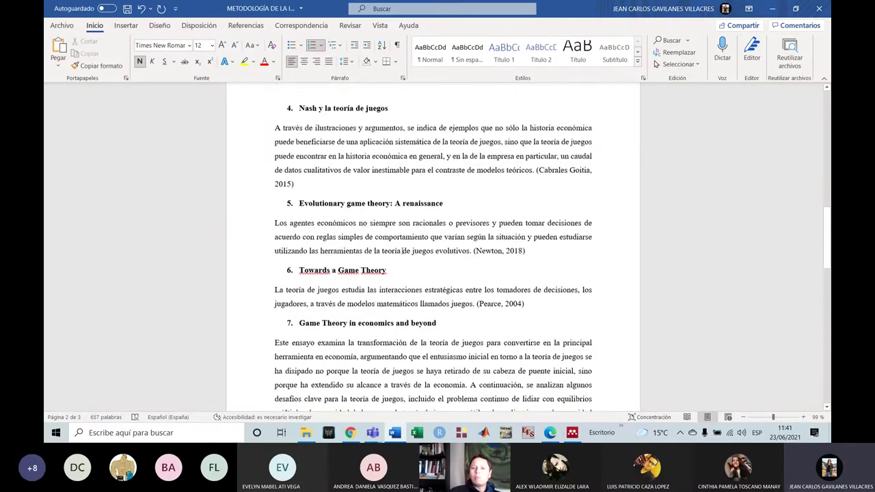
{"action": "scroll", "coordinate": [414, 246], "scroll_direction": "up", "scroll_amount": 1}
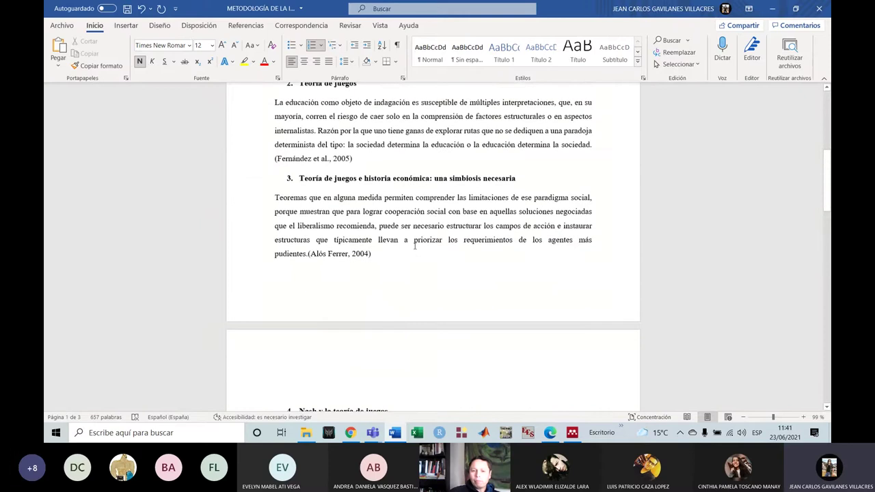
{"action": "scroll", "coordinate": [414, 247], "scroll_direction": "up", "scroll_amount": 2}
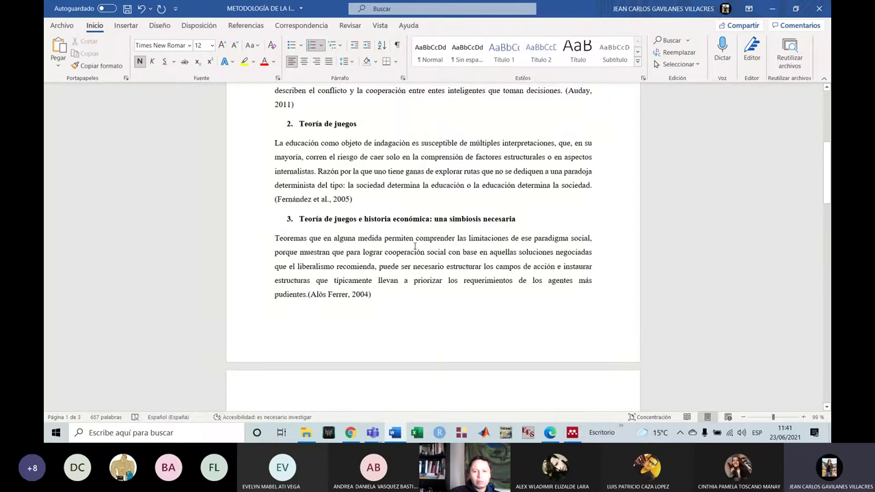
{"action": "scroll", "coordinate": [414, 246], "scroll_direction": "down", "scroll_amount": 20}
{"action": "scroll", "coordinate": [414, 247], "scroll_direction": "up", "scroll_amount": 20}
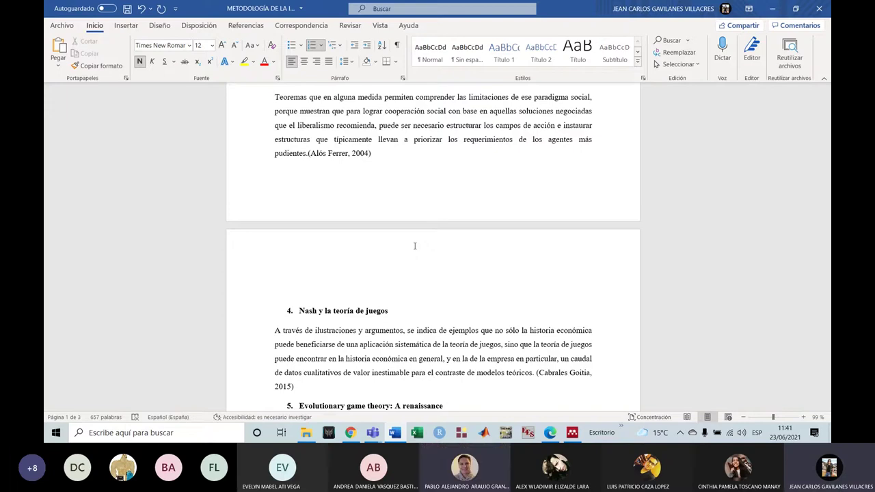
{"action": "scroll", "coordinate": [414, 246], "scroll_direction": "up", "scroll_amount": 4}
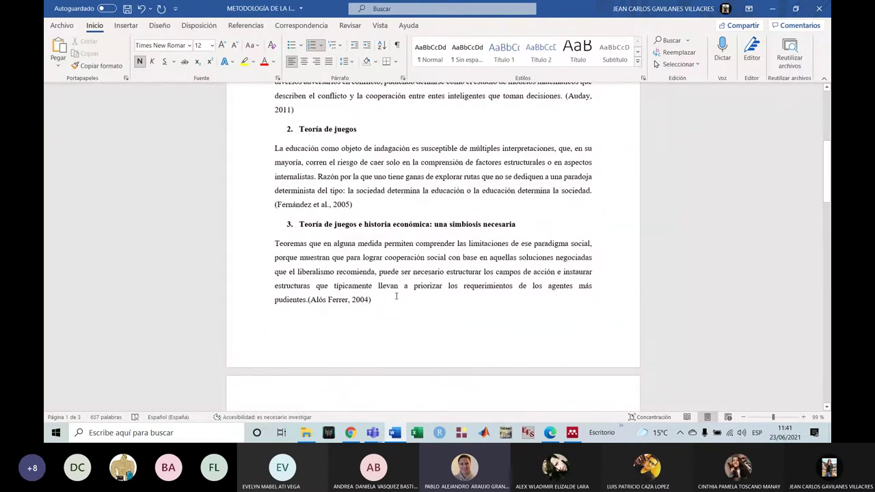
{"action": "scroll", "coordinate": [398, 297], "scroll_direction": "down", "scroll_amount": 6}
Step: Display the citation and bibliography tools, then check the Bibliografía entries and the citation ending the seventh summary
{"action": "left_click", "coordinate": [246, 25]}
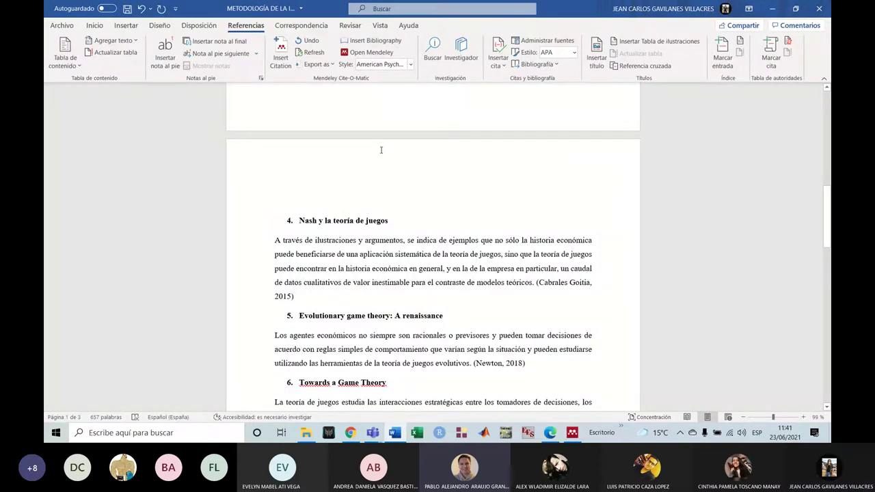
{"action": "scroll", "coordinate": [382, 150], "scroll_direction": "down", "scroll_amount": 2}
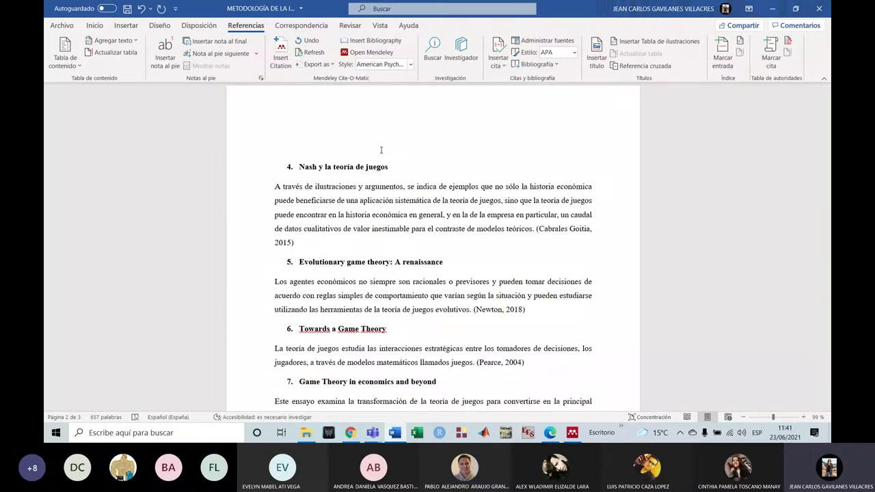
{"action": "scroll", "coordinate": [381, 150], "scroll_direction": "down", "scroll_amount": 10}
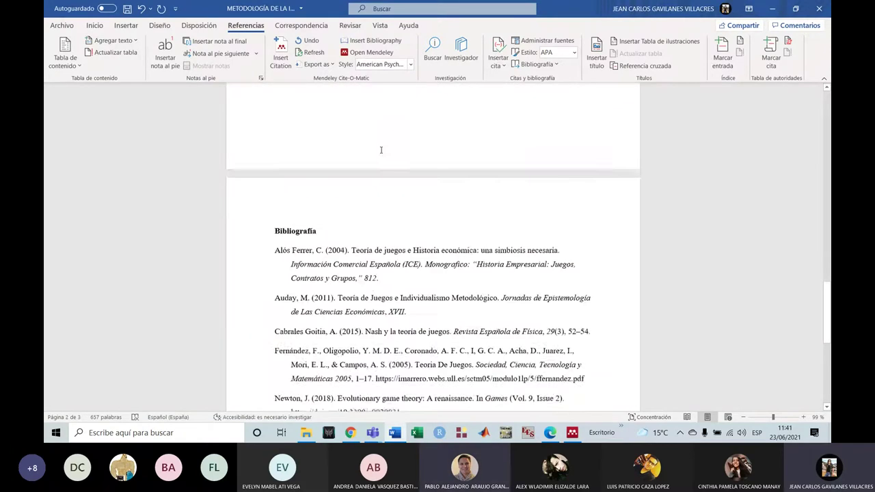
{"action": "scroll", "coordinate": [344, 227], "scroll_direction": "down", "scroll_amount": 4}
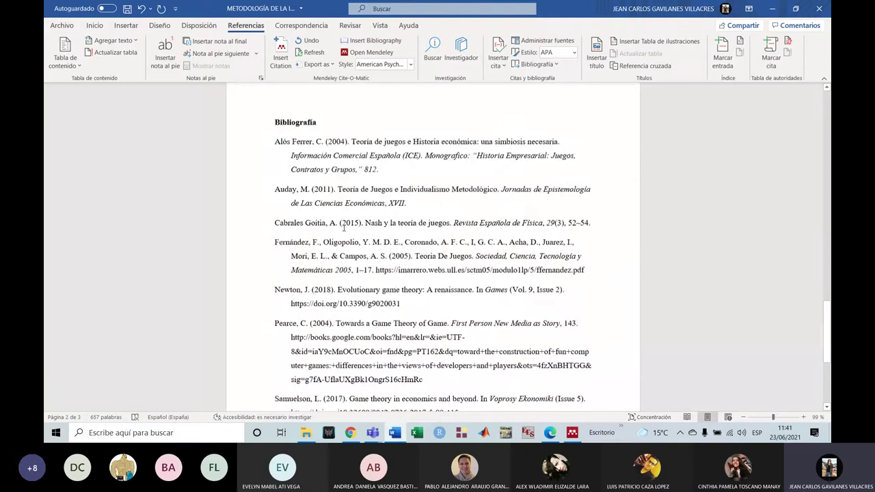
{"action": "scroll", "coordinate": [344, 227], "scroll_direction": "up", "scroll_amount": 5}
{"action": "scroll", "coordinate": [344, 228], "scroll_direction": "up", "scroll_amount": 4}
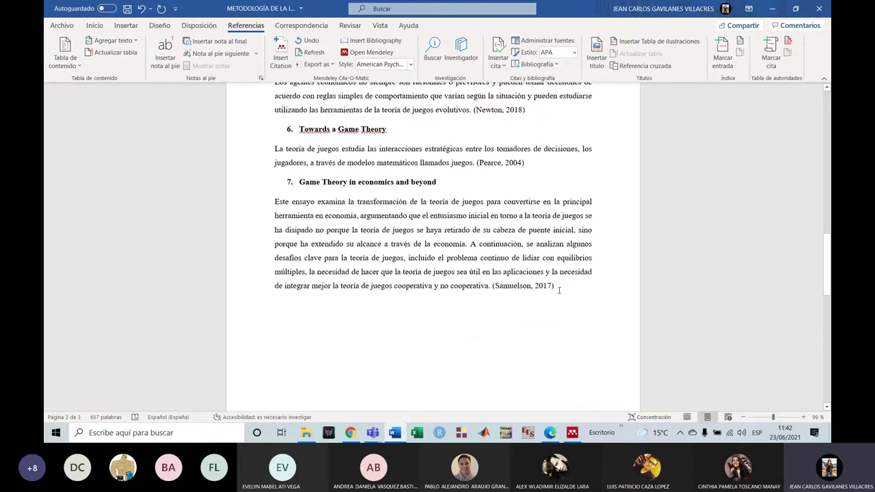
{"action": "left_click_drag", "start_coordinate": [559, 290], "coordinate": [492, 287]}
{"action": "left_click", "coordinate": [490, 303]}
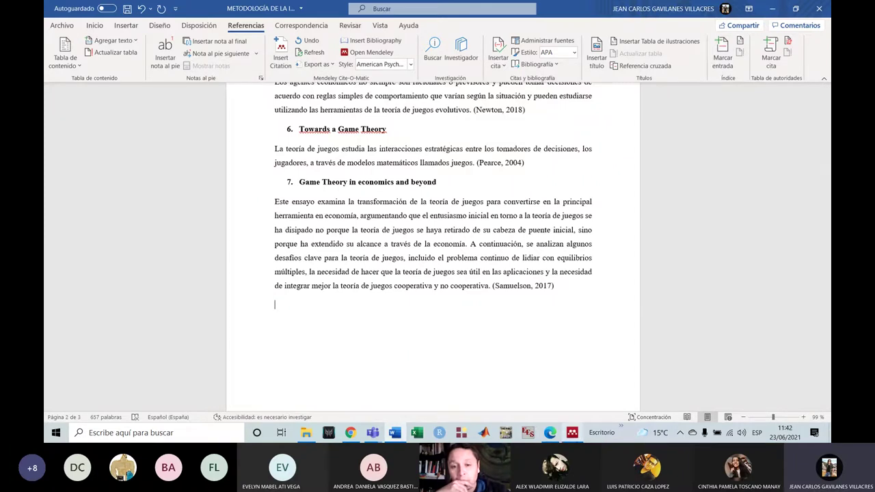
Step: Switch to Mendeley Desktop and look over the library documents and the available plugin tools
{"action": "key", "text": "alt+Tab"}
{"action": "left_click", "coordinate": [108, 18]}
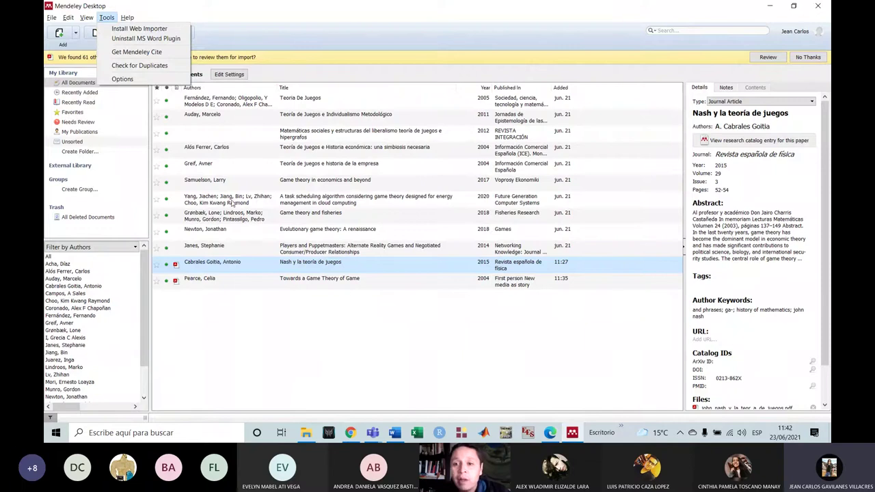
{"action": "left_click", "coordinate": [310, 332]}
{"action": "left_click", "coordinate": [310, 332]}
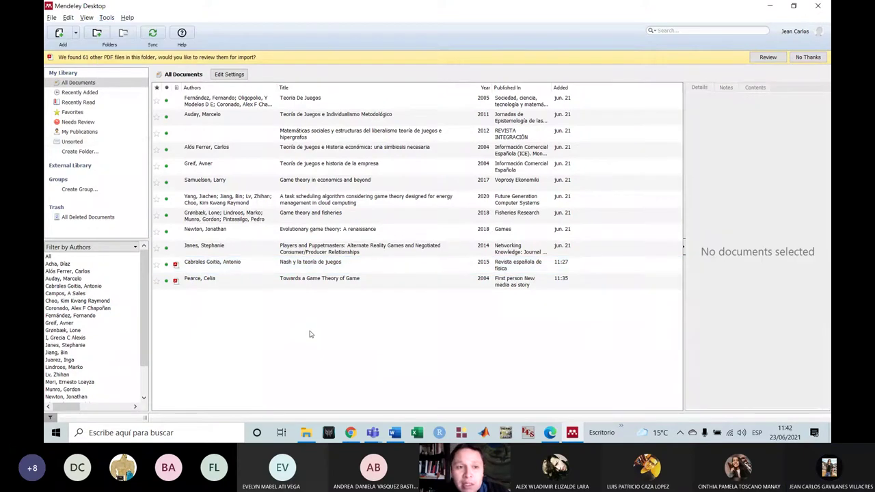
Step: Return to the Word document and look over the Gotham bank question, its indicators and the first summaries
{"action": "left_click", "coordinate": [395, 433]}
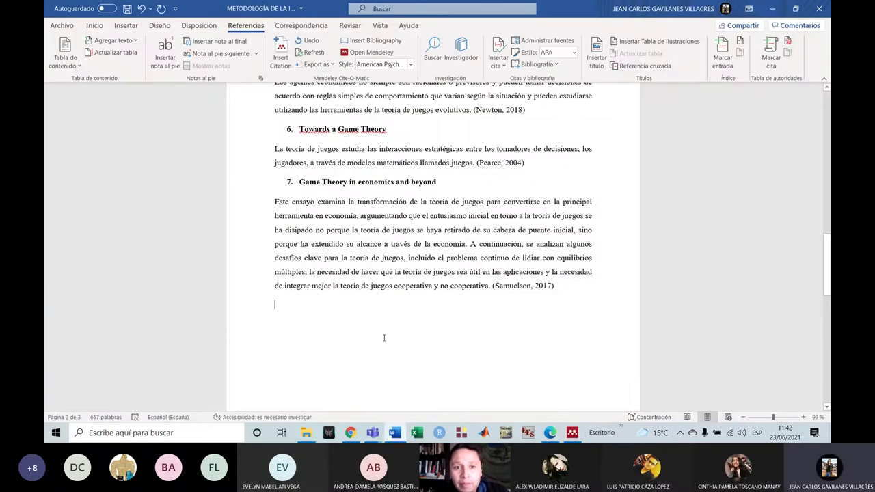
{"action": "scroll", "coordinate": [382, 336], "scroll_direction": "up", "scroll_amount": 10}
{"action": "scroll", "coordinate": [384, 338], "scroll_direction": "up", "scroll_amount": 1}
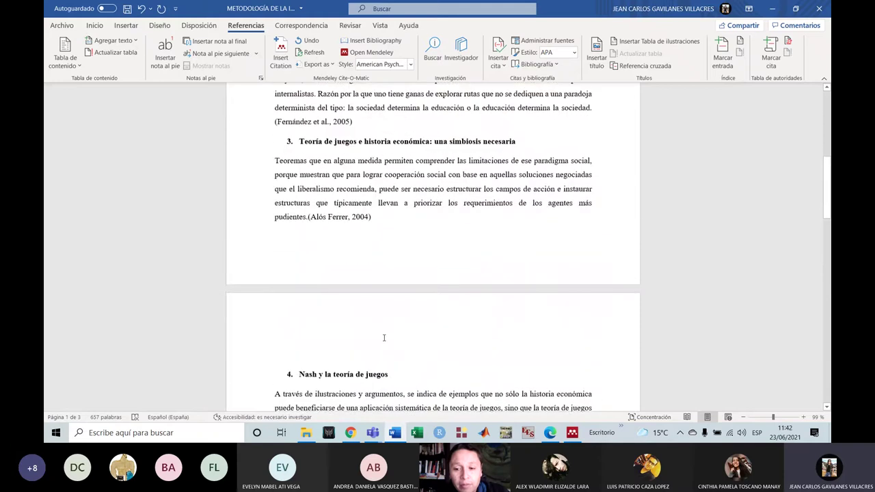
{"action": "scroll", "coordinate": [383, 338], "scroll_direction": "up", "scroll_amount": 4}
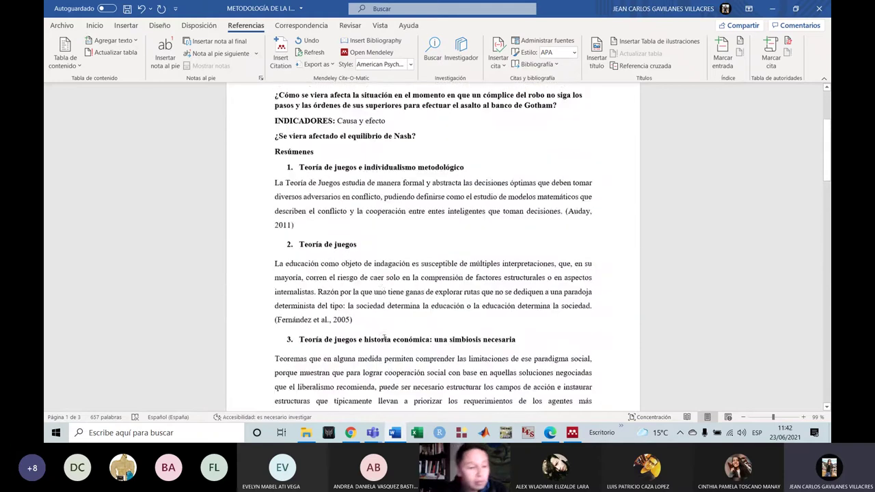
{"action": "scroll", "coordinate": [384, 338], "scroll_direction": "up", "scroll_amount": 1}
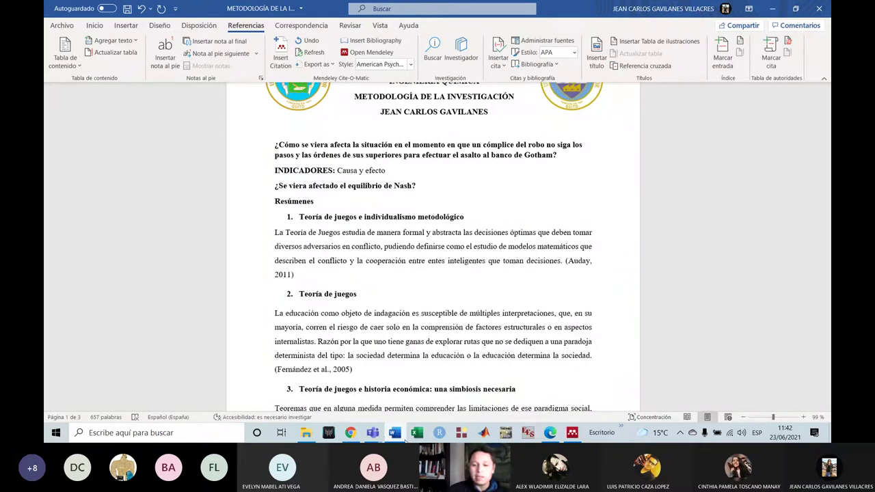
Step: Close the Chrome window showing 1stPerson_cpearce.pdf and bring up a fresh Google search page
{"action": "mouse_move", "coordinate": [346, 432]}
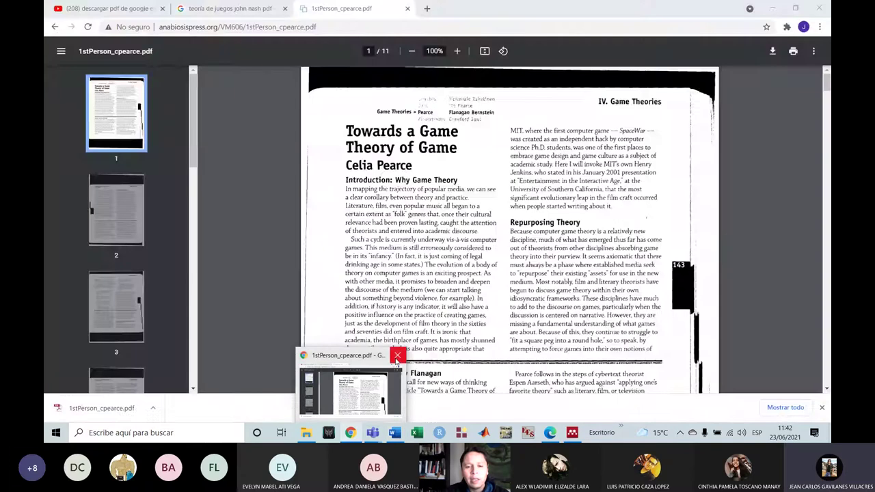
{"action": "left_click", "coordinate": [398, 356]}
{"action": "left_click", "coordinate": [334, 203]}
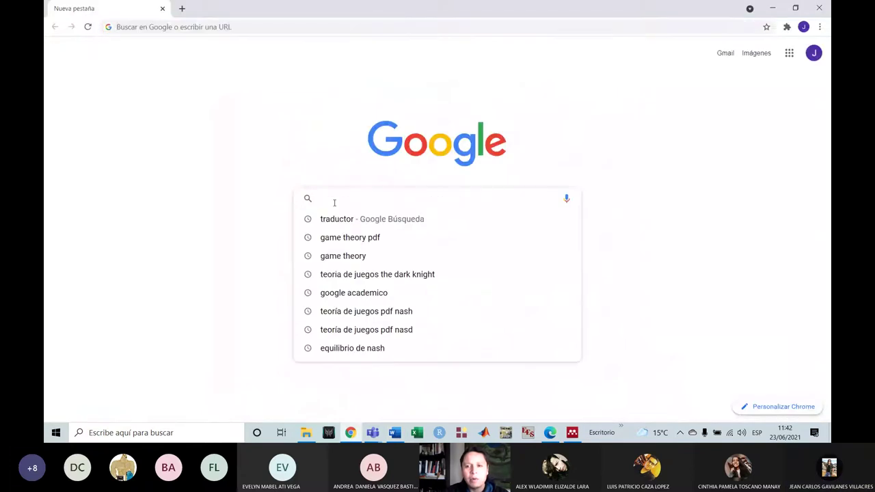
{"action": "type", "text": "we"}
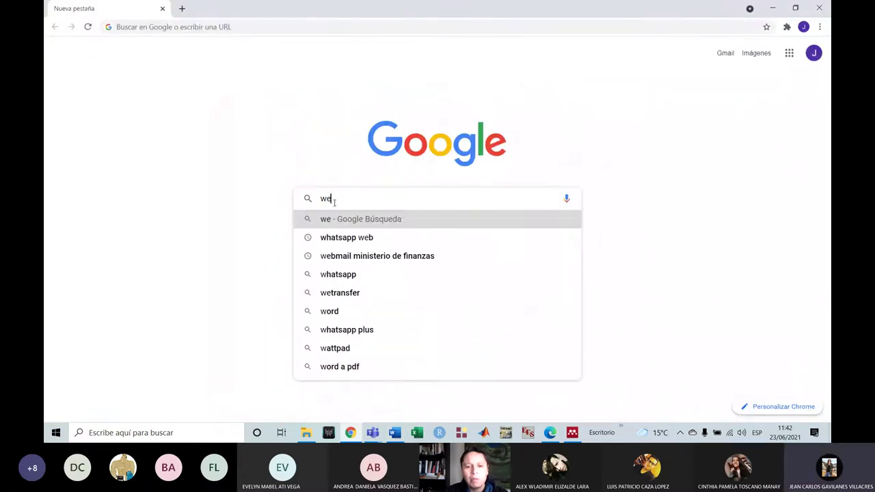
{"action": "type", "text": "b"}
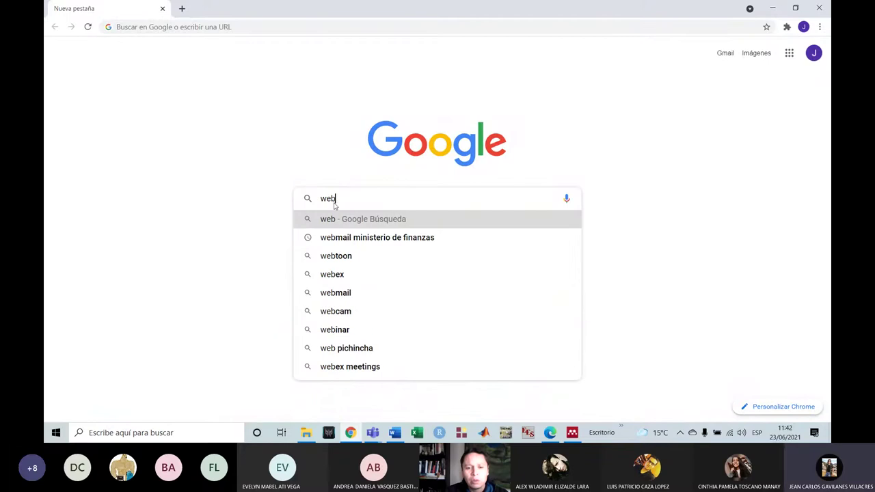
{"action": "key", "text": "BackSpace"}
{"action": "key", "text": "BackSpace"}
{"action": "key", "text": "BackSpace"}
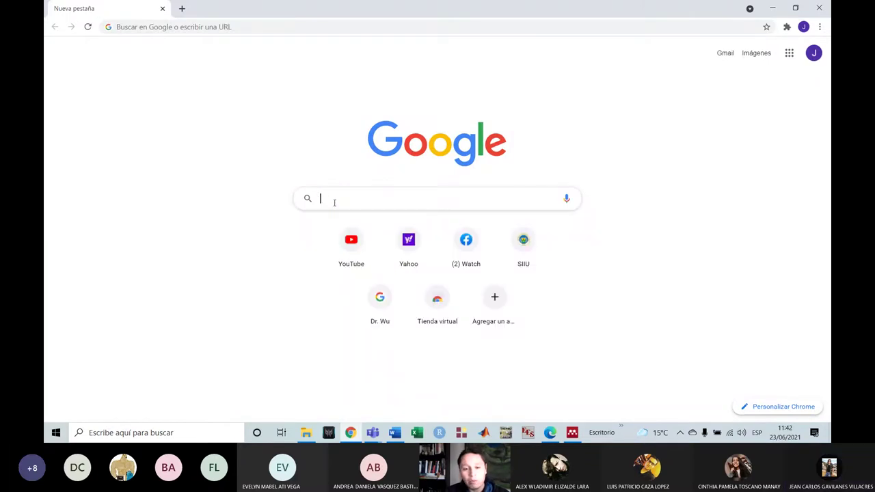
Step: Switch to Mendeley Desktop and open the installation page for its Web Importer
{"action": "left_click", "coordinate": [568, 433]}
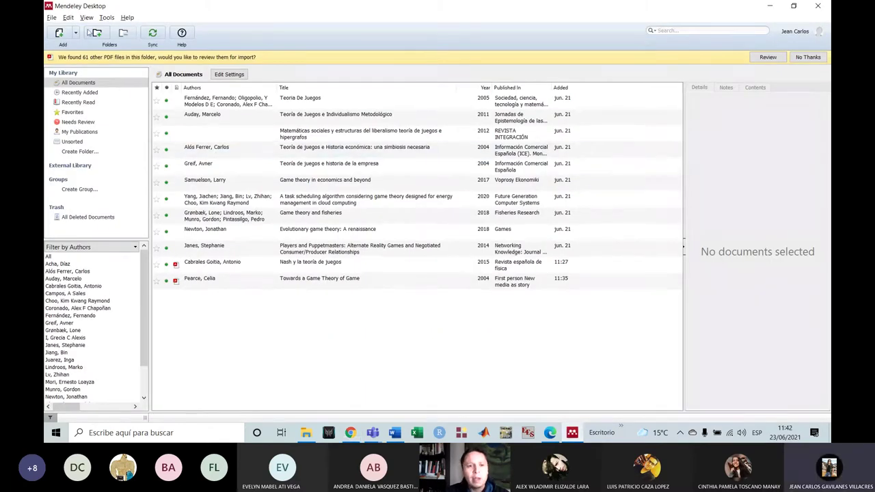
{"action": "left_click", "coordinate": [106, 18]}
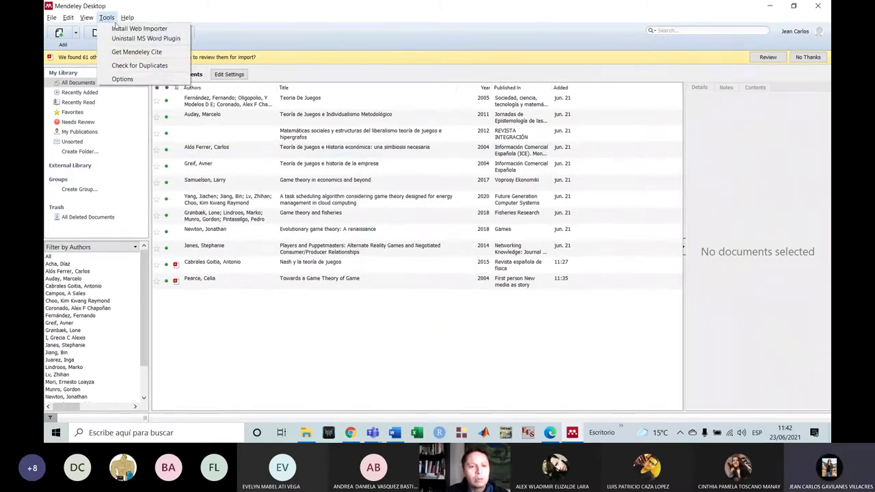
{"action": "left_click", "coordinate": [119, 28]}
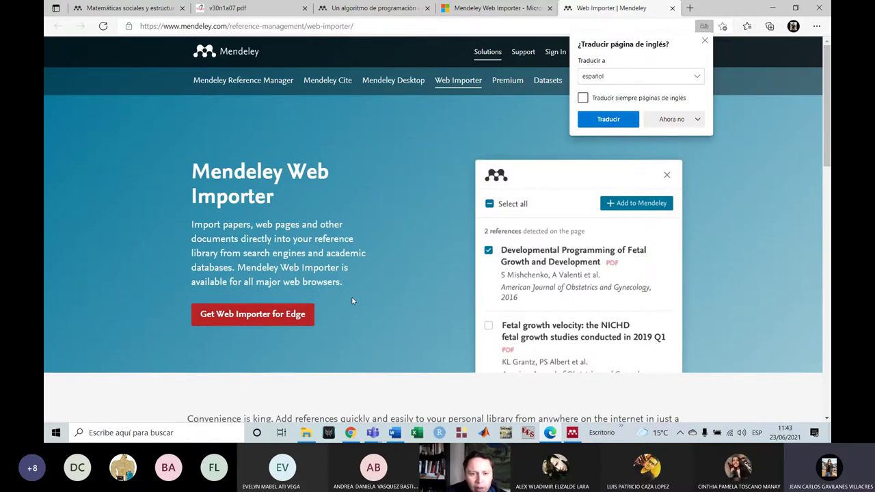
Step: Look over the Mendeley Web Importer page and dismiss the offer to translate it into Spanish
{"action": "scroll", "coordinate": [266, 313], "scroll_direction": "down", "scroll_amount": 1}
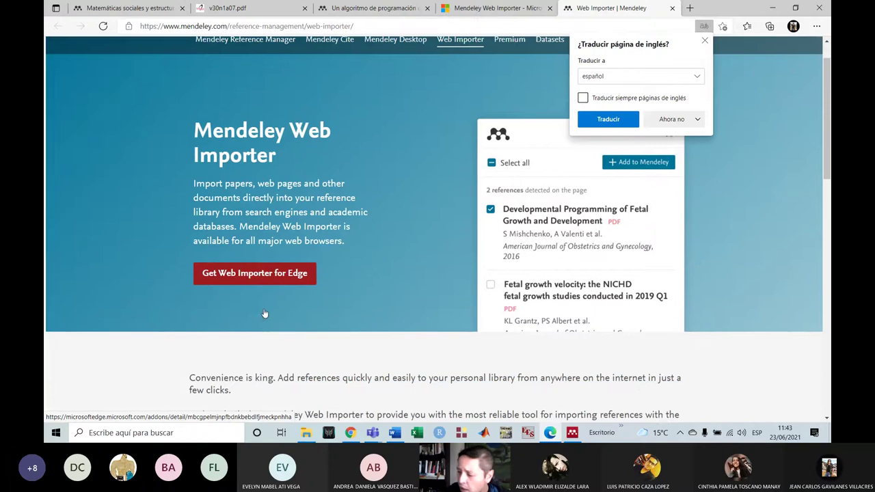
{"action": "scroll", "coordinate": [264, 311], "scroll_direction": "down", "scroll_amount": 3}
{"action": "scroll", "coordinate": [265, 311], "scroll_direction": "up", "scroll_amount": 3}
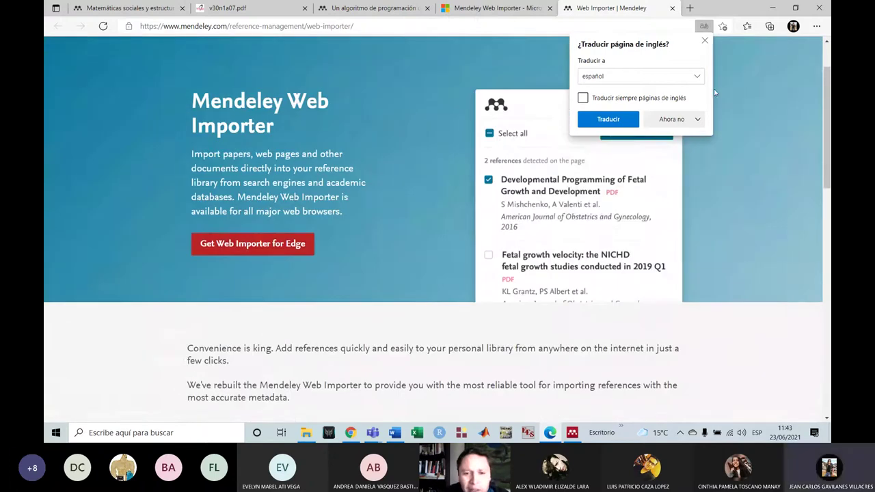
{"action": "left_click", "coordinate": [686, 118]}
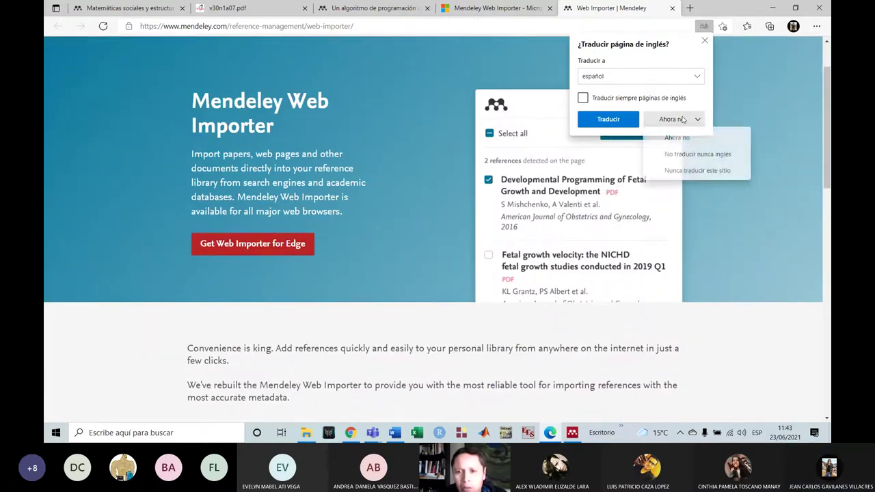
{"action": "left_click", "coordinate": [751, 114]}
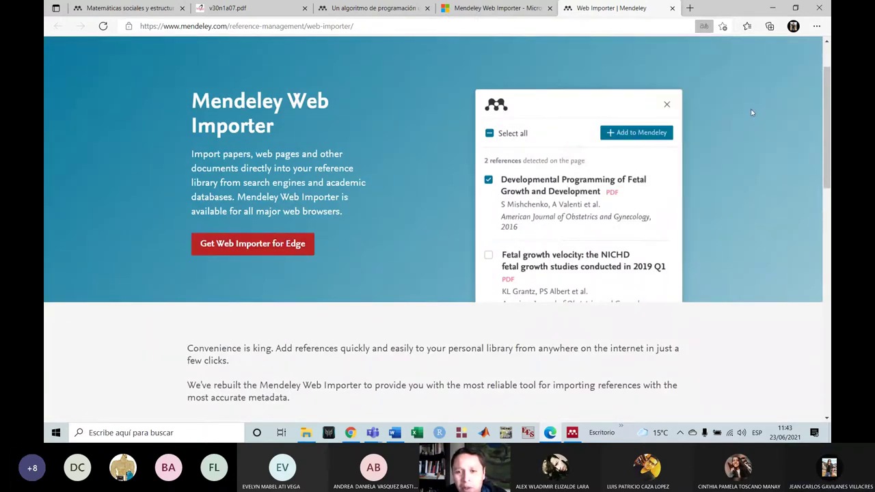
Step: Open the Mendeley Web Importer listing in the Edge add-ons store and cancel its first installation request
{"action": "left_click", "coordinate": [296, 255]}
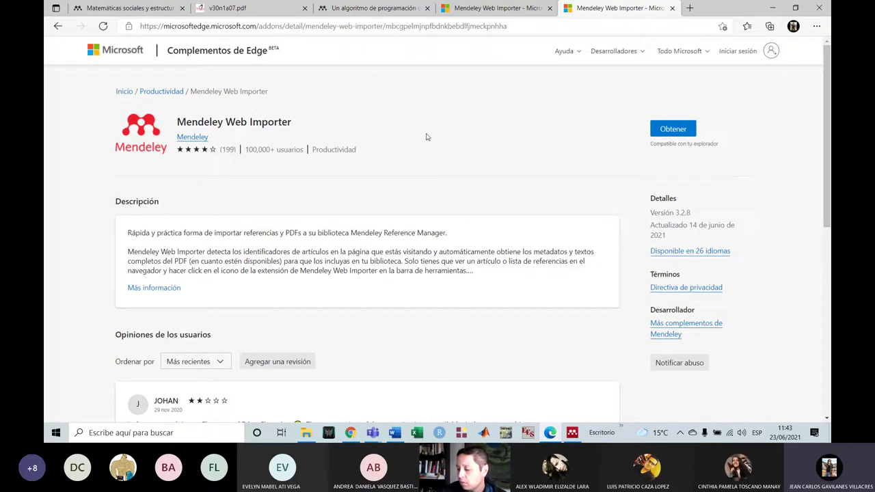
{"action": "left_click", "coordinate": [647, 133]}
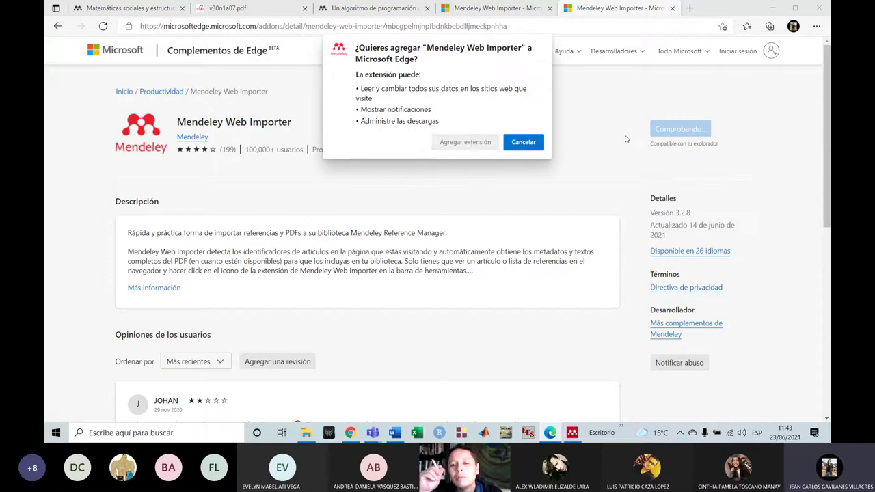
{"action": "left_click", "coordinate": [526, 148]}
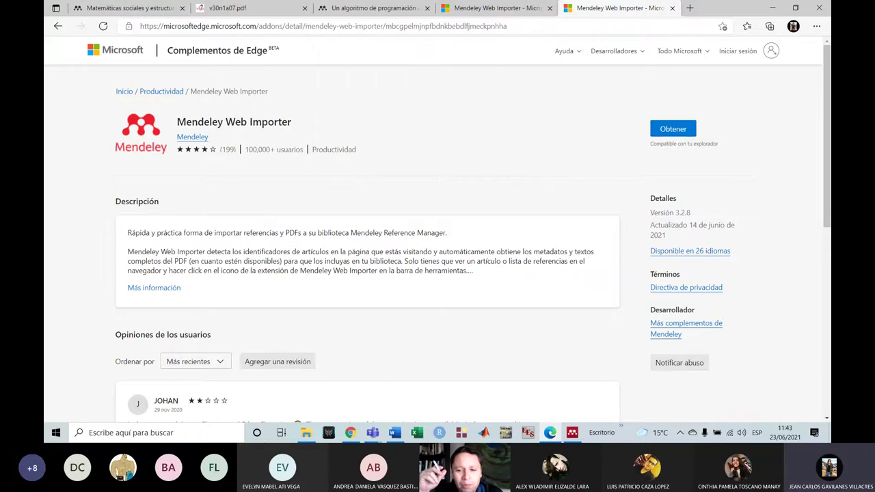
Step: Launch Firefox, decline making it the main browser, and minimize its window
{"action": "left_click", "coordinate": [182, 437]}
{"action": "type", "text": "fir"}
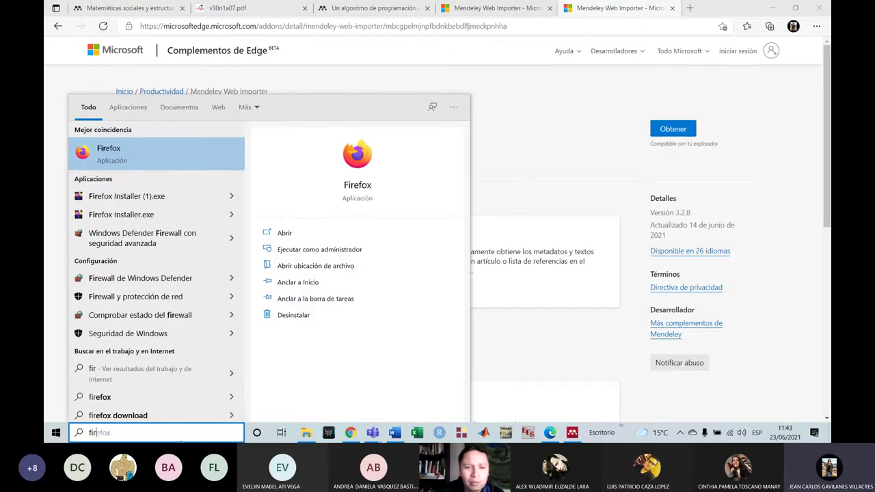
{"action": "left_click", "coordinate": [153, 169]}
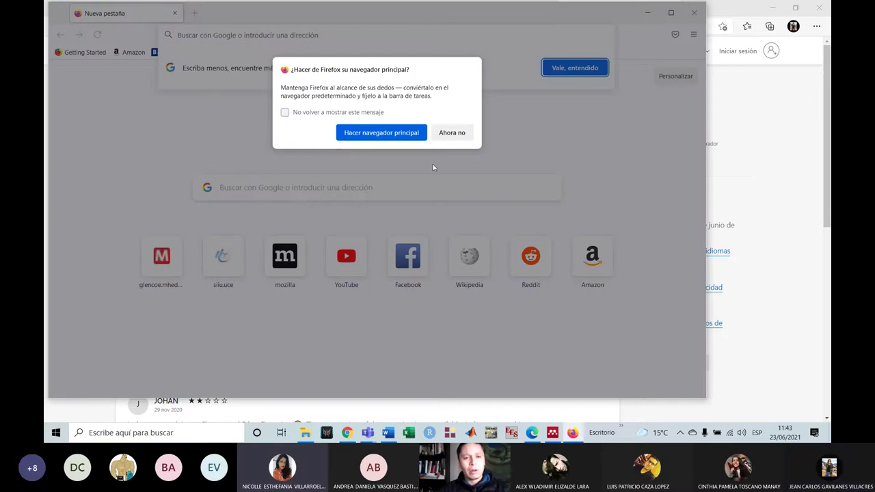
{"action": "left_click", "coordinate": [457, 134]}
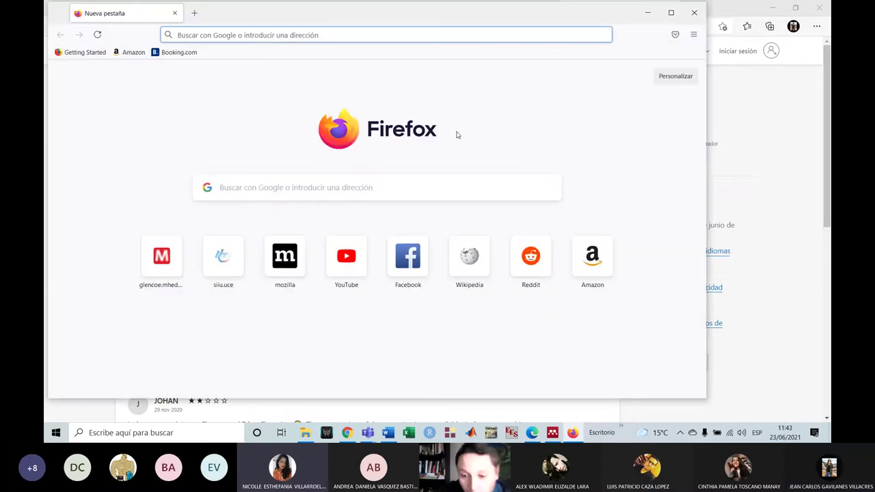
{"action": "left_click", "coordinate": [657, 13]}
Step: Add the Mendeley Web Importer extension to Microsoft Edge and dismiss the installation notice
{"action": "left_click", "coordinate": [674, 129]}
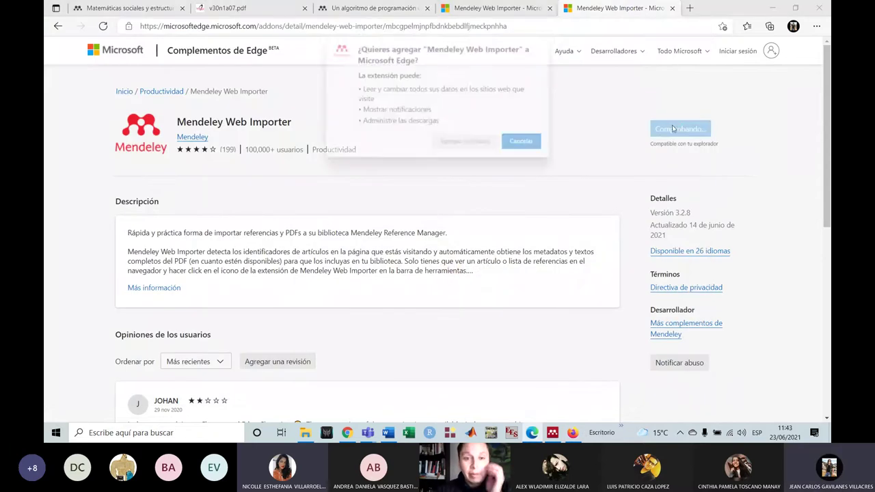
{"action": "left_click", "coordinate": [468, 144]}
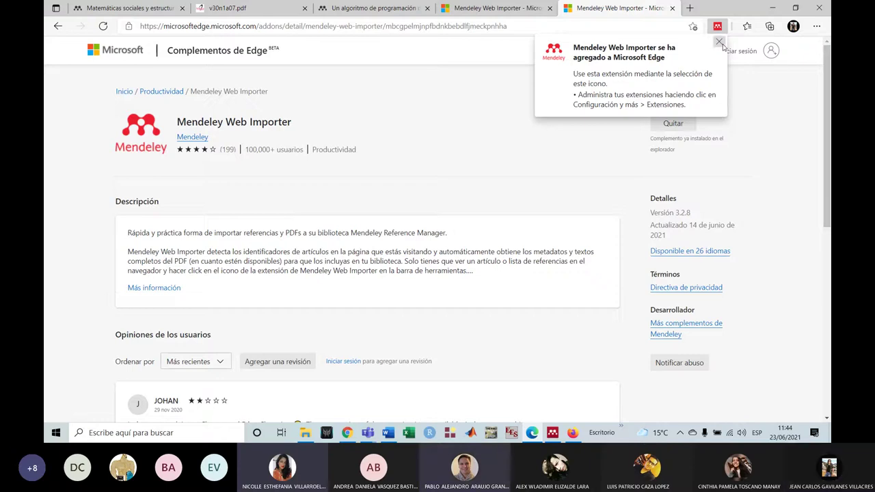
{"action": "left_click", "coordinate": [720, 43]}
Step: Switch to Chrome, search for "google academico" and open the Google Académico site
{"action": "left_click", "coordinate": [347, 432]}
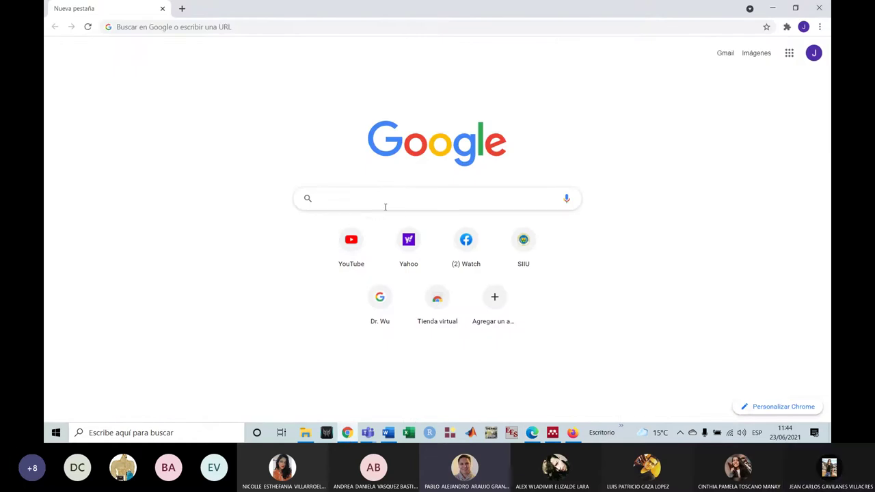
{"action": "type", "text": "g"}
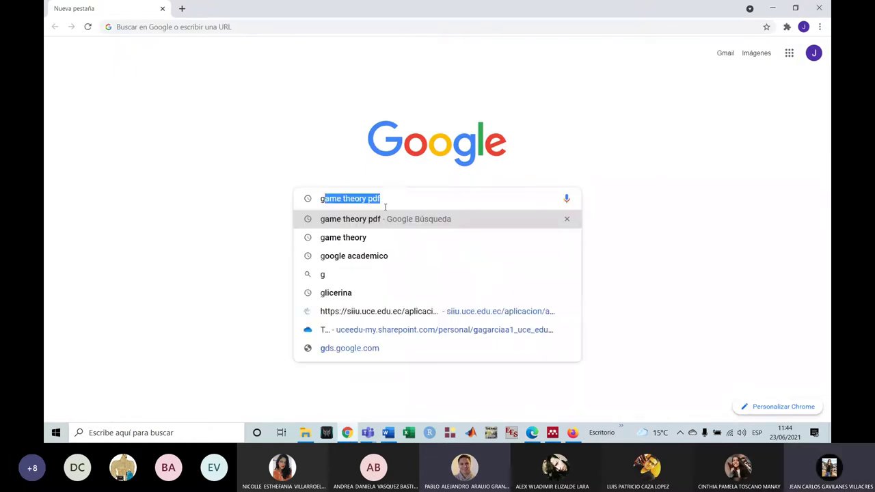
{"action": "type", "text": "oo"}
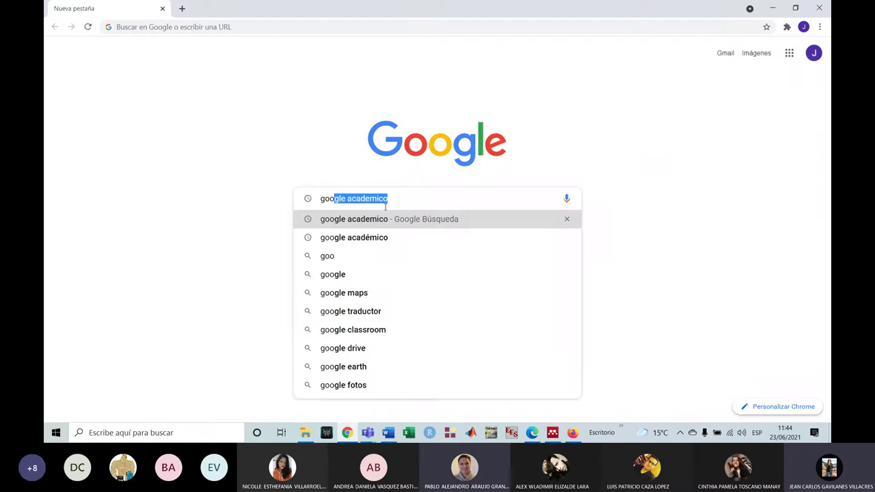
{"action": "key", "text": "Return"}
{"action": "left_click", "coordinate": [219, 149]}
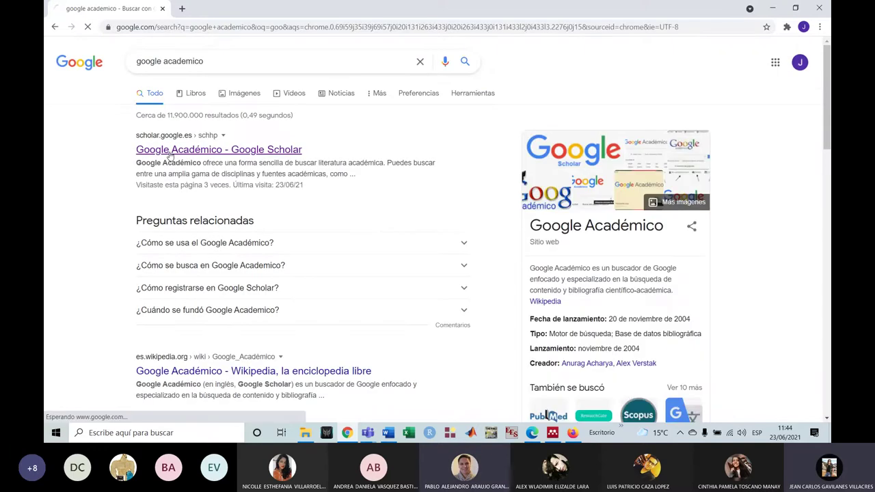
Step: Search Google Académico for "game theory" and open the 1992 academia.edu PDF "Introducción a la teoría de juegos"
{"action": "left_click", "coordinate": [347, 149]}
{"action": "key", "text": "Caps_Lock"}
{"action": "type", "text": "G"}
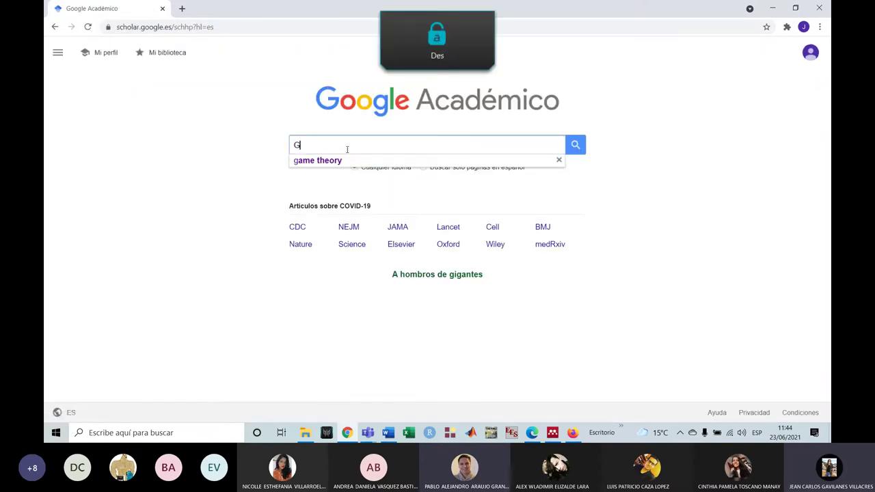
{"action": "left_click", "coordinate": [336, 161]}
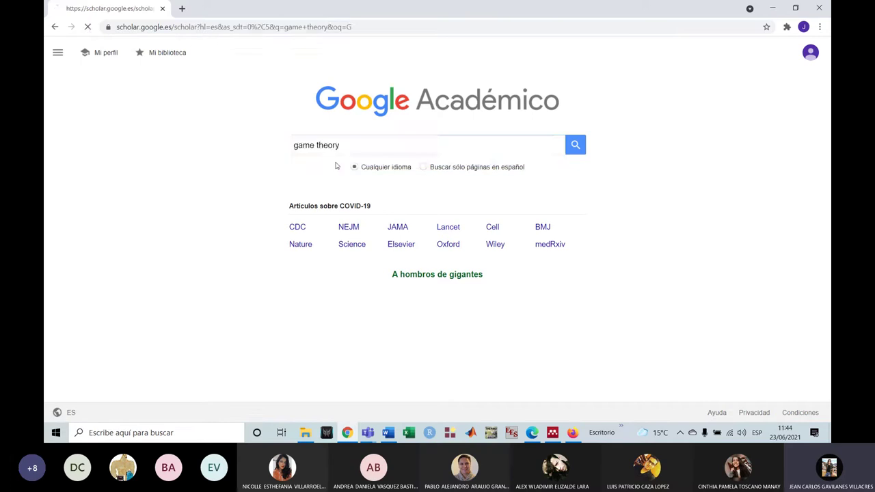
{"action": "scroll", "coordinate": [336, 166], "scroll_direction": "down", "scroll_amount": 1}
{"action": "scroll", "coordinate": [336, 166], "scroll_direction": "down", "scroll_amount": 1}
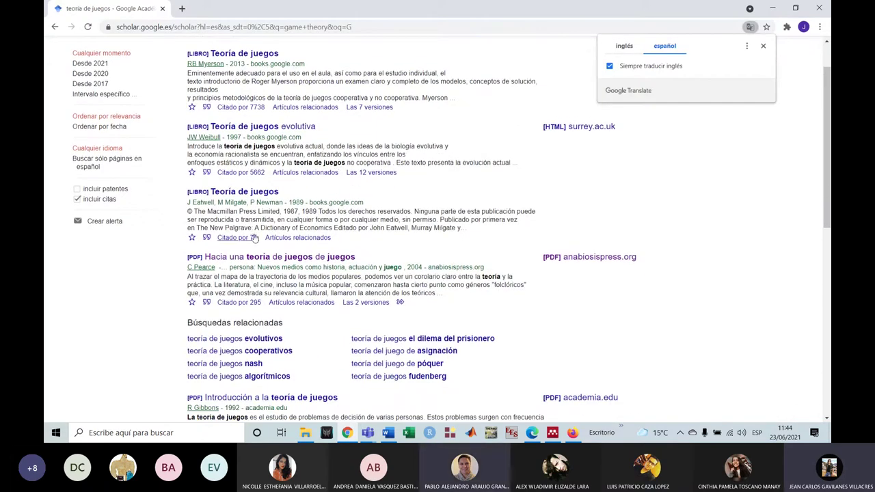
{"action": "scroll", "coordinate": [255, 237], "scroll_direction": "down", "scroll_amount": 3}
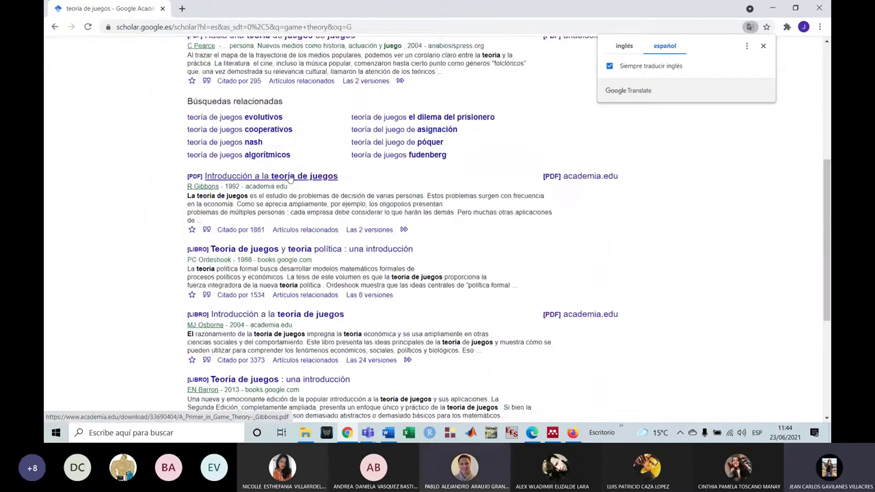
{"action": "left_click", "coordinate": [290, 177]}
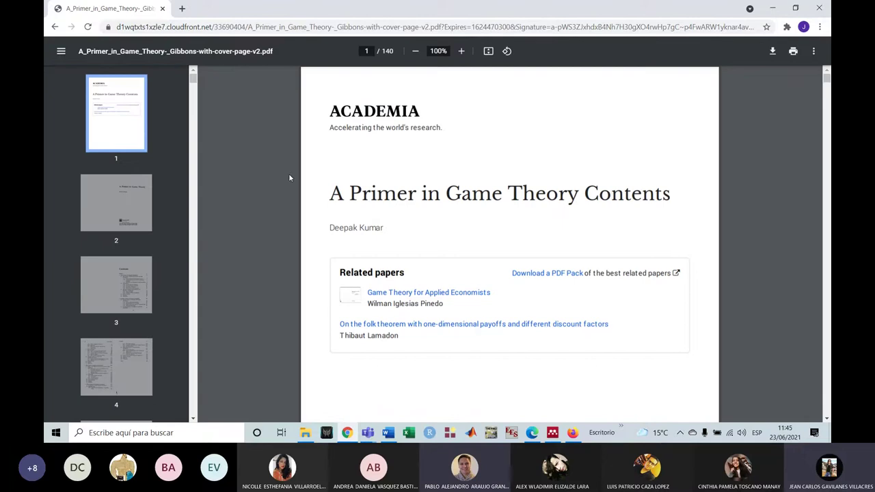
Step: Look over the cover page of the A Primer in Game Theory PDF and check the viewer's additional options
{"action": "scroll", "coordinate": [289, 173], "scroll_direction": "down", "scroll_amount": 1}
{"action": "scroll", "coordinate": [289, 173], "scroll_direction": "up", "scroll_amount": 1}
{"action": "left_click", "coordinate": [815, 57]}
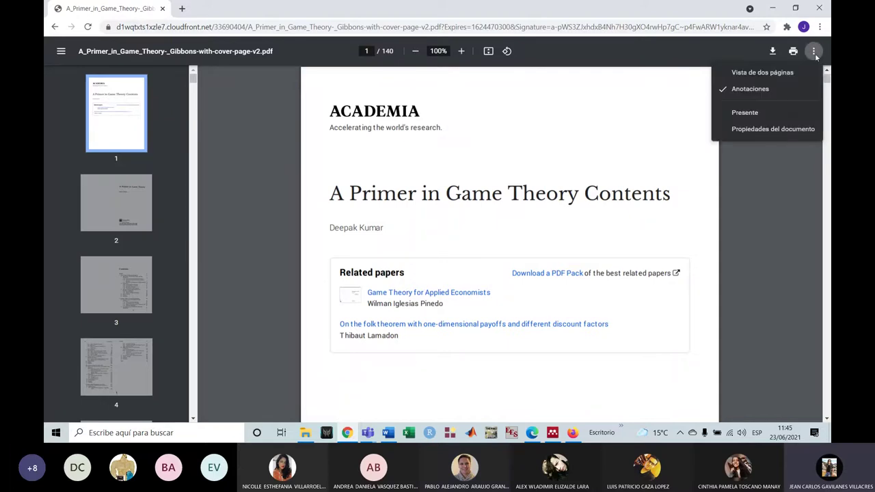
{"action": "left_click", "coordinate": [774, 177]}
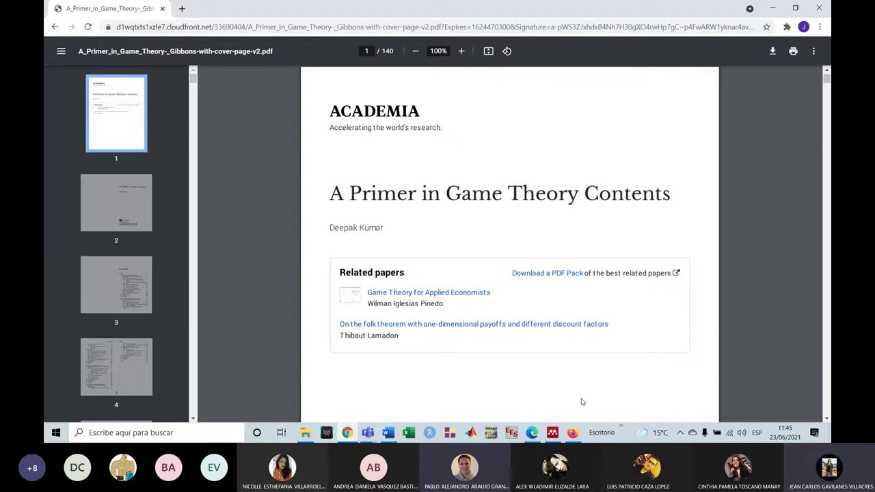
Step: Switch to Edge, open a new tab and enter "google" as the start of a web search
{"action": "left_click", "coordinate": [533, 434]}
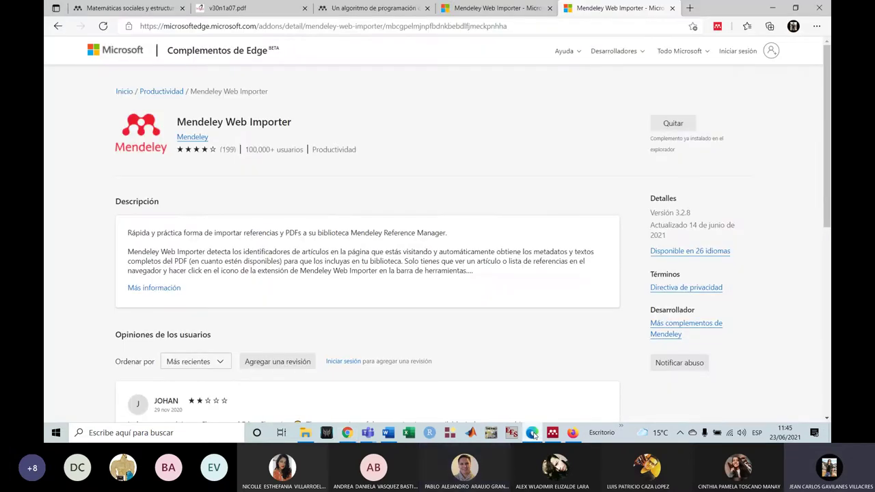
{"action": "left_click", "coordinate": [689, 9]}
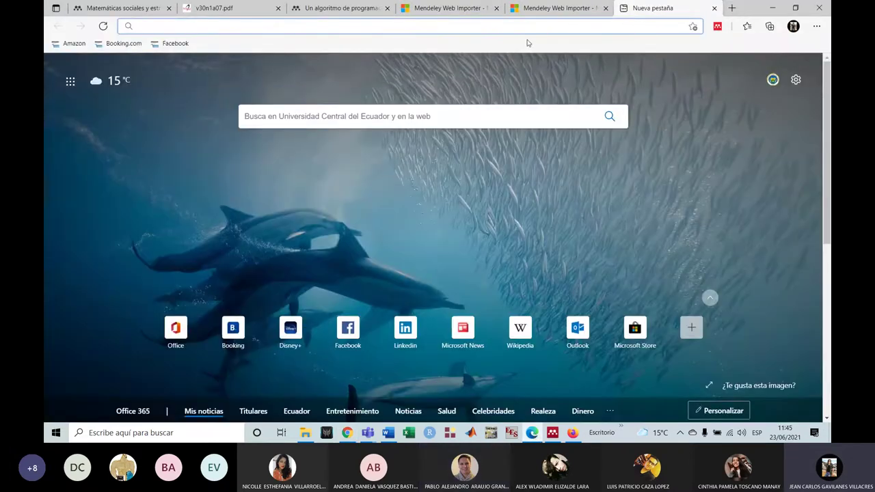
{"action": "left_click", "coordinate": [360, 112]}
{"action": "type", "text": "google aca"}
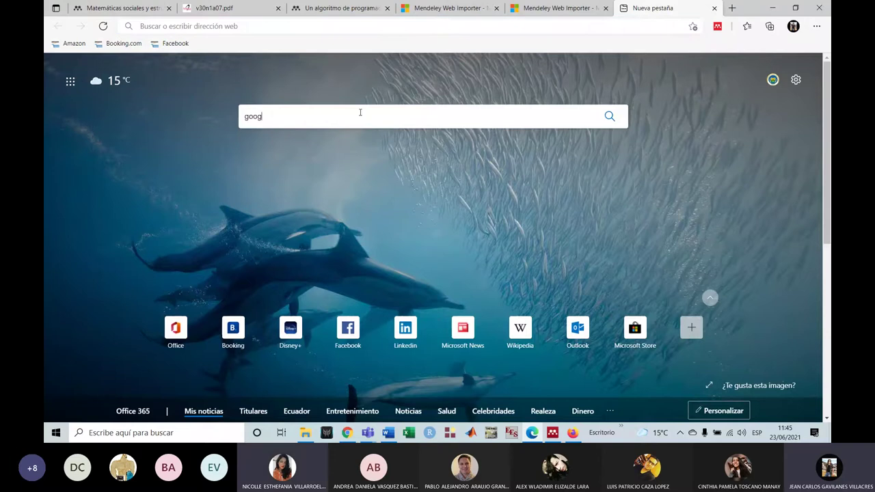
{"action": "key", "text": "BackSpace"}
{"action": "key", "text": "BackSpace"}
{"action": "key", "text": "BackSpace"}
{"action": "key", "text": "BackSpace"}
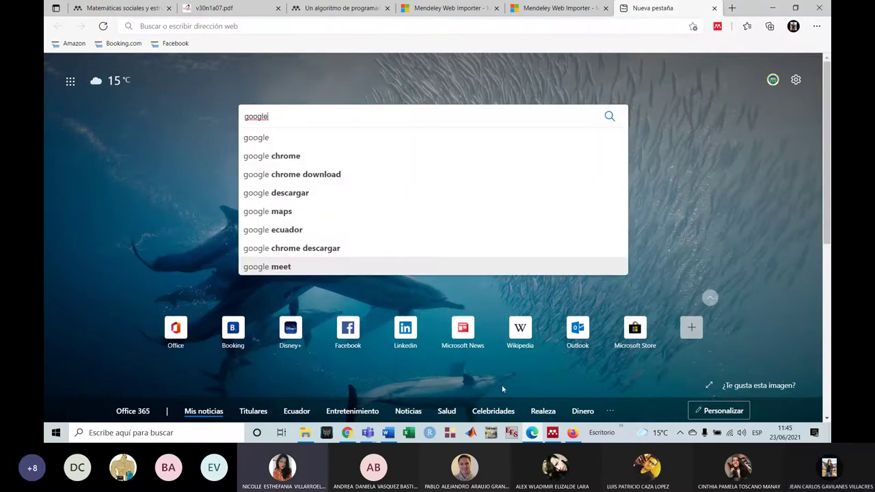
Step: Return to the PDF in Chrome and check which extensions are installed in that browser
{"action": "mouse_move", "coordinate": [349, 434]}
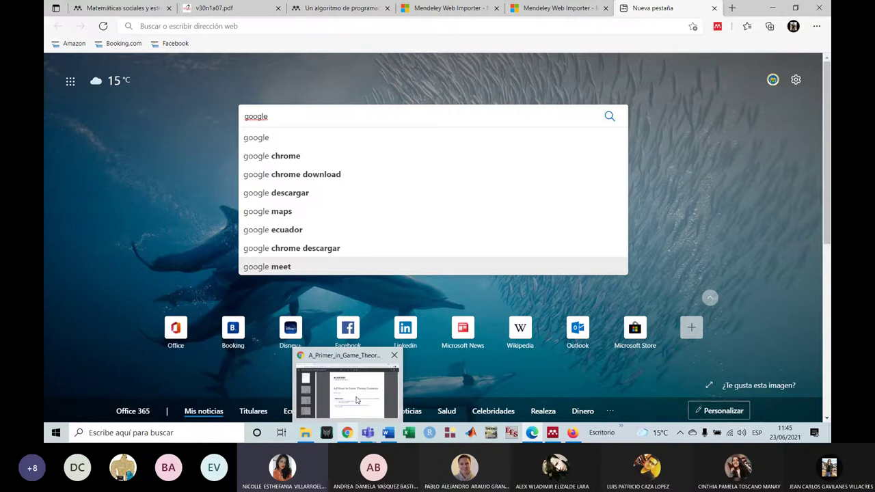
{"action": "left_click", "coordinate": [356, 401]}
{"action": "left_click", "coordinate": [788, 27]}
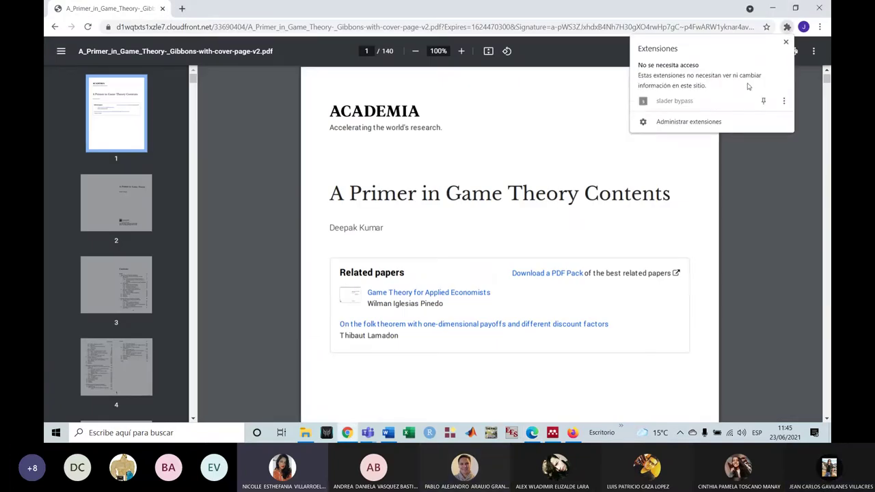
{"action": "left_click", "coordinate": [788, 43]}
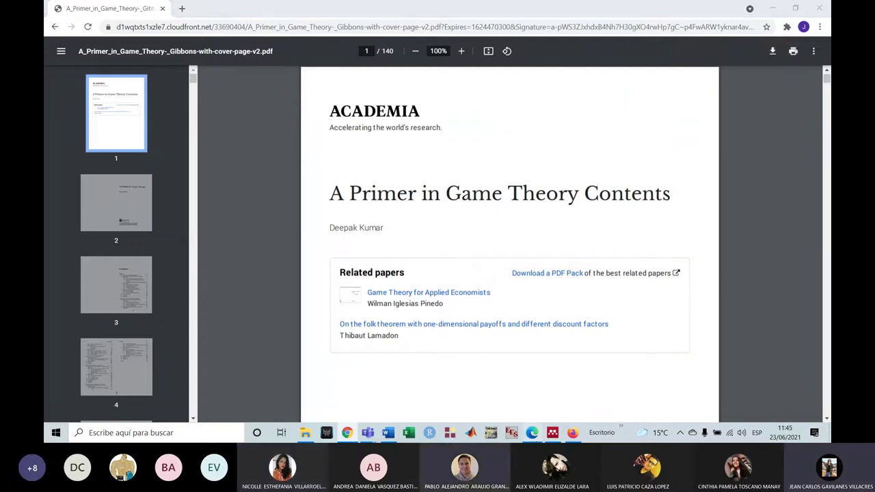
Step: Go back to Edge, complete the web search as "google scholar" and open the Google Scholar site
{"action": "left_click", "coordinate": [532, 433]}
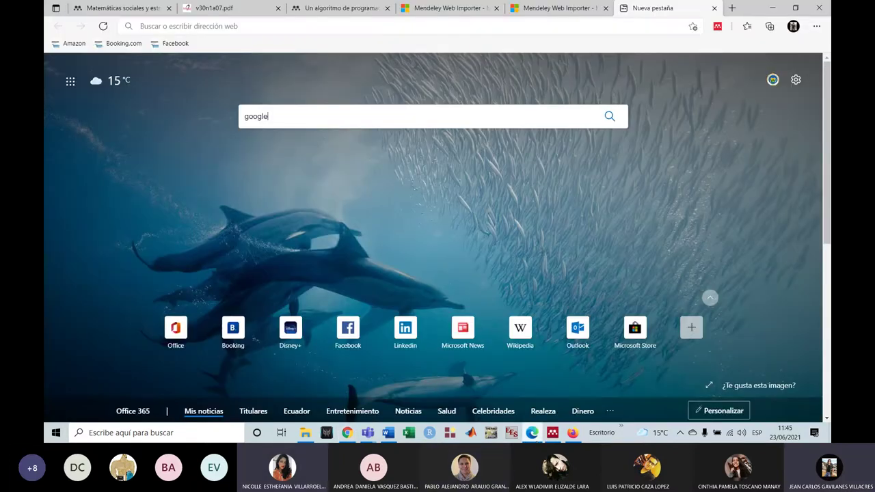
{"action": "type", "text": "s"}
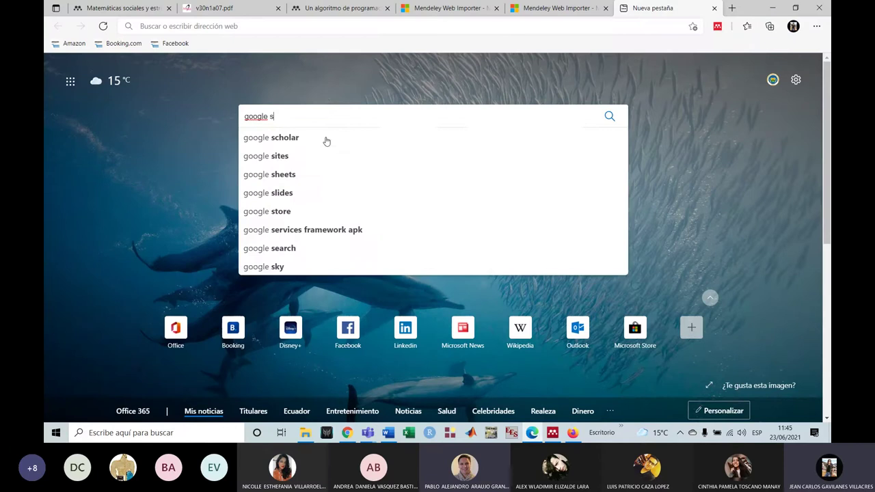
{"action": "left_click", "coordinate": [326, 141]}
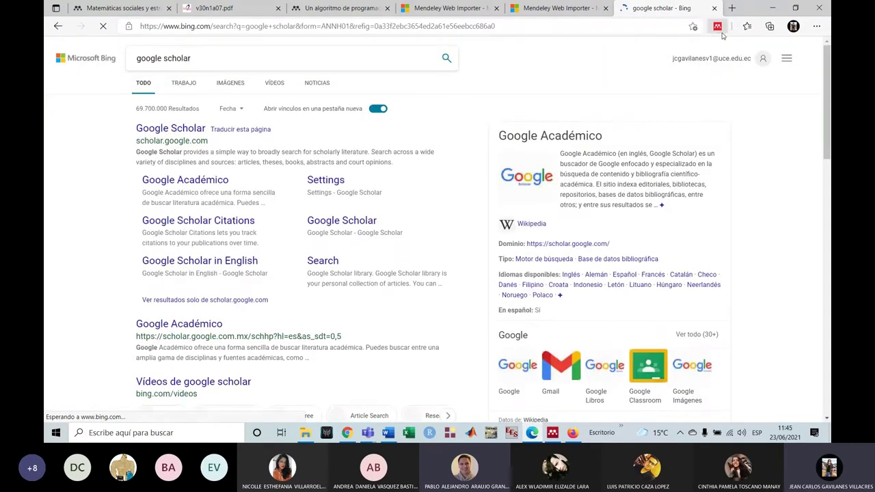
{"action": "left_click", "coordinate": [200, 135]}
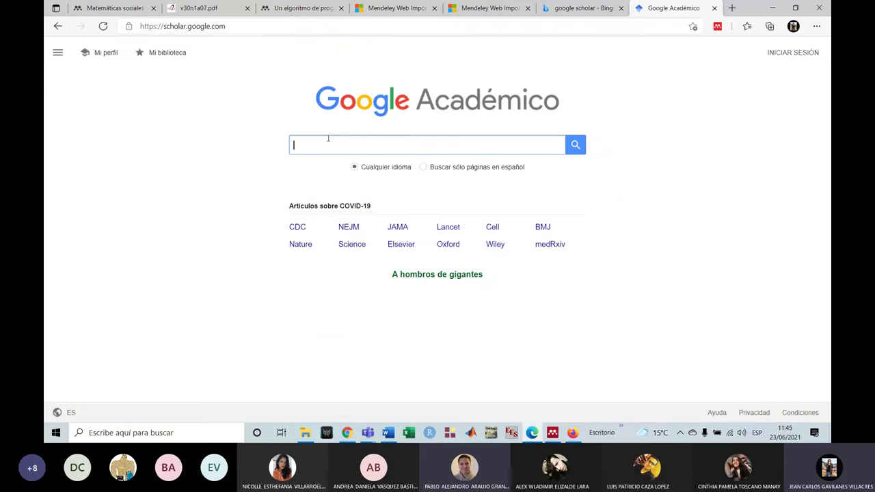
Step: Search Google Académico for "game theory" and open the cell.com PDF "Evolutionary game theory" from the results
{"action": "type", "text": "game theory"}
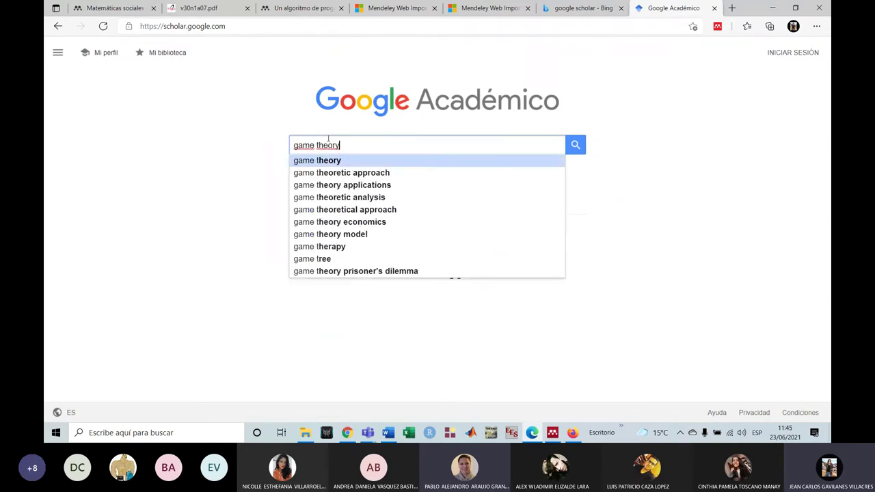
{"action": "key", "text": "Return"}
{"action": "scroll", "coordinate": [248, 213], "scroll_direction": "down", "scroll_amount": 10}
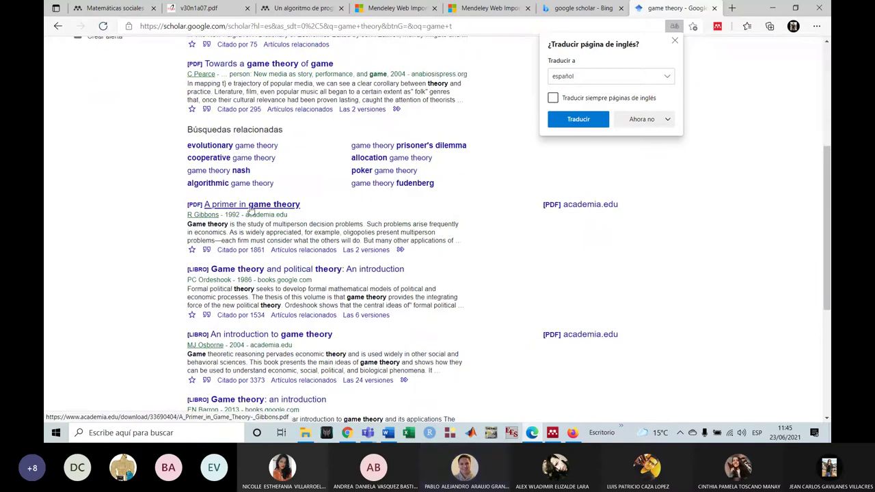
{"action": "scroll", "coordinate": [246, 359], "scroll_direction": "down", "scroll_amount": 1}
{"action": "left_click", "coordinate": [276, 322]}
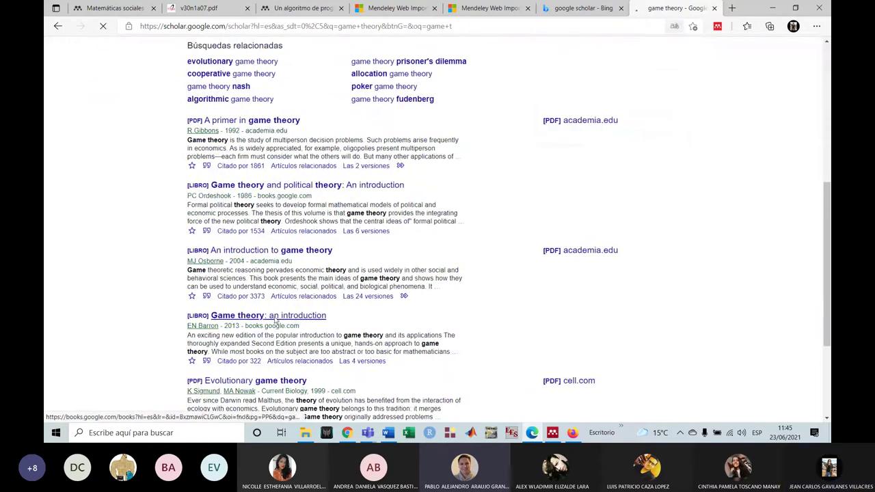
{"action": "scroll", "coordinate": [276, 321], "scroll_direction": "down", "scroll_amount": 3}
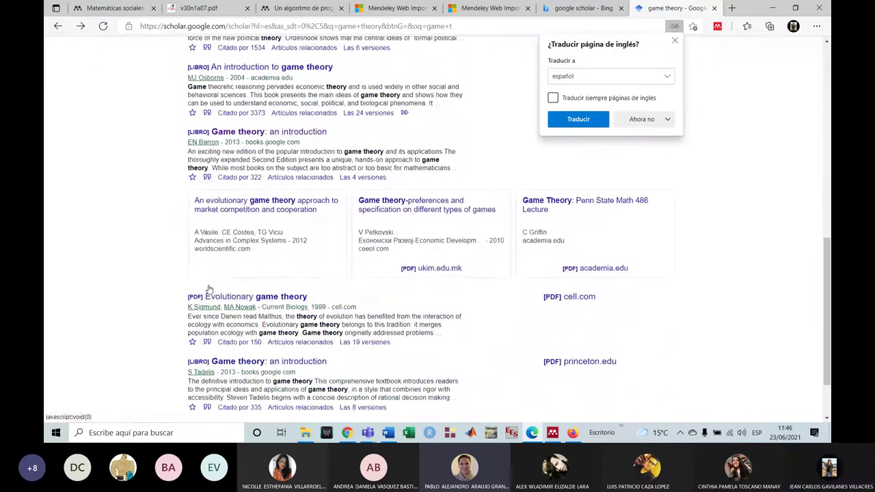
{"action": "left_click", "coordinate": [258, 298]}
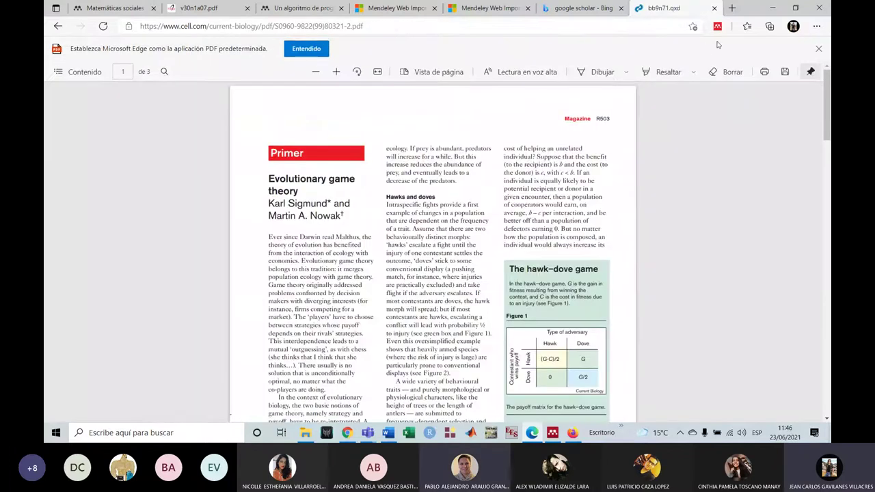
Step: Add "Primer Evolutionary game theory" to Mendeley with the Web Importer, and switch to Mendeley Desktop to sync the library
{"action": "left_click", "coordinate": [718, 26]}
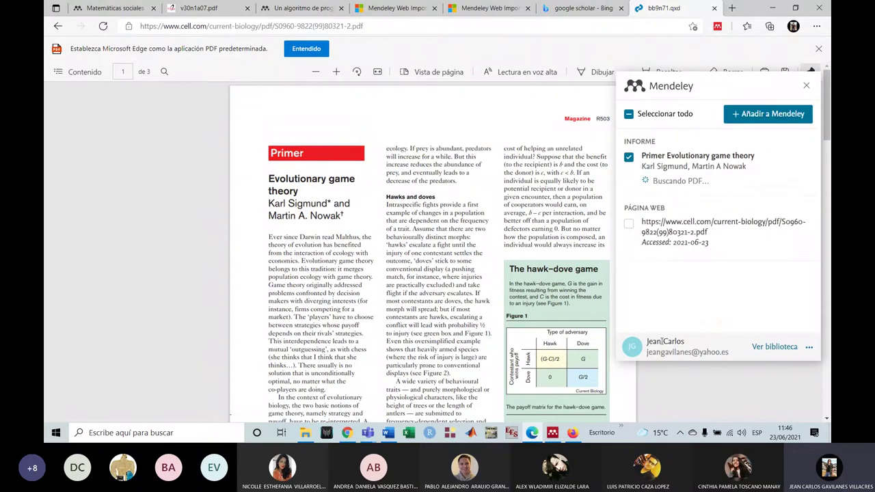
{"action": "left_click", "coordinate": [765, 114]}
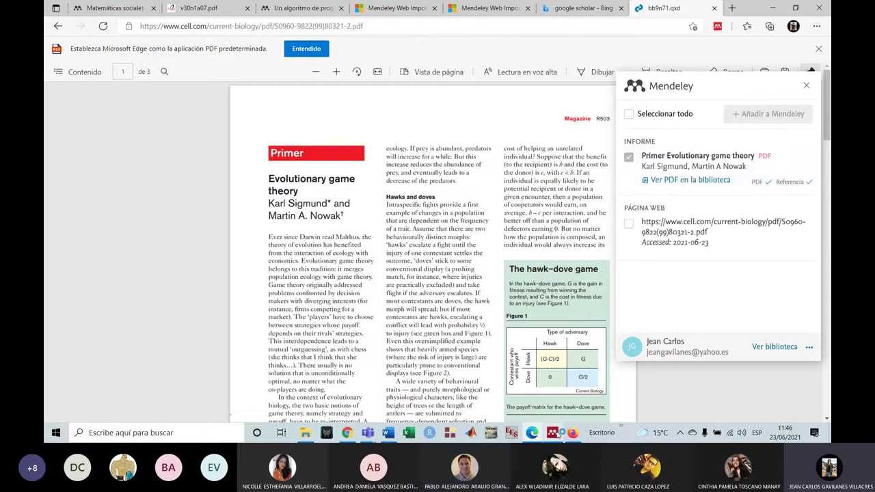
{"action": "left_click", "coordinate": [555, 433]}
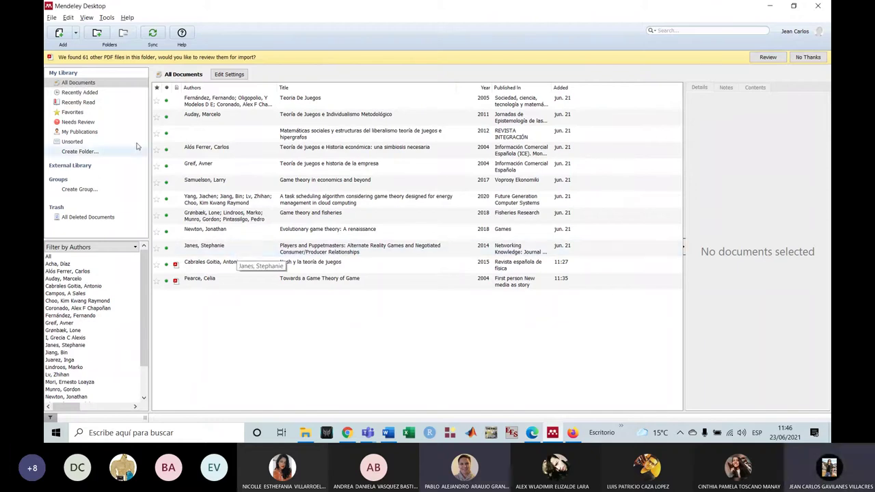
{"action": "left_click", "coordinate": [156, 34]}
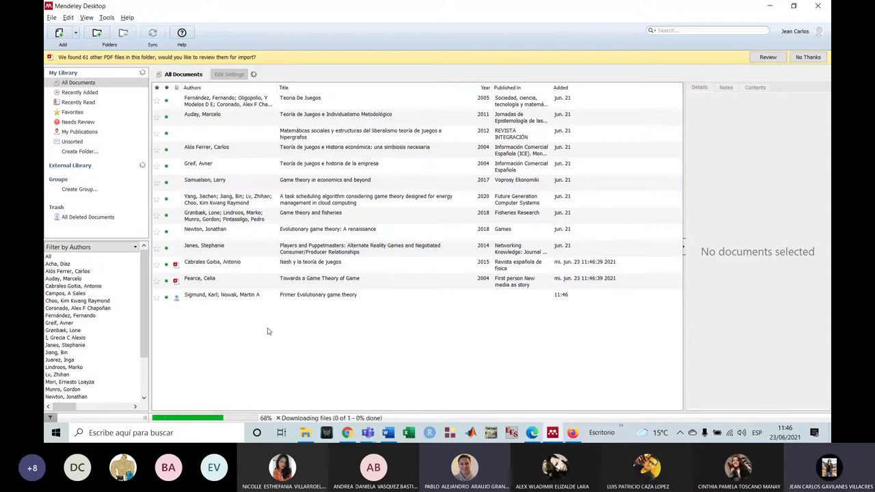
Step: Open the library entry "Primer Evolutionary game theory" and review its bibliographic details and attached file
{"action": "left_click", "coordinate": [313, 301]}
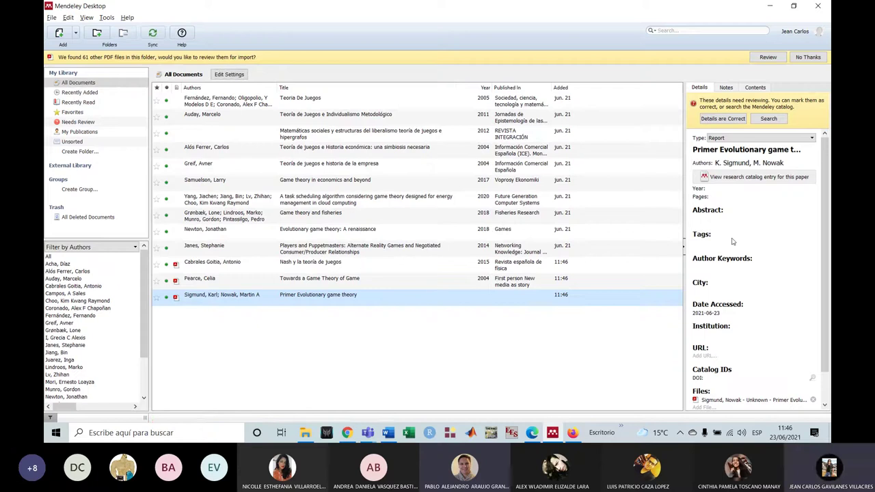
{"action": "left_click", "coordinate": [705, 244]}
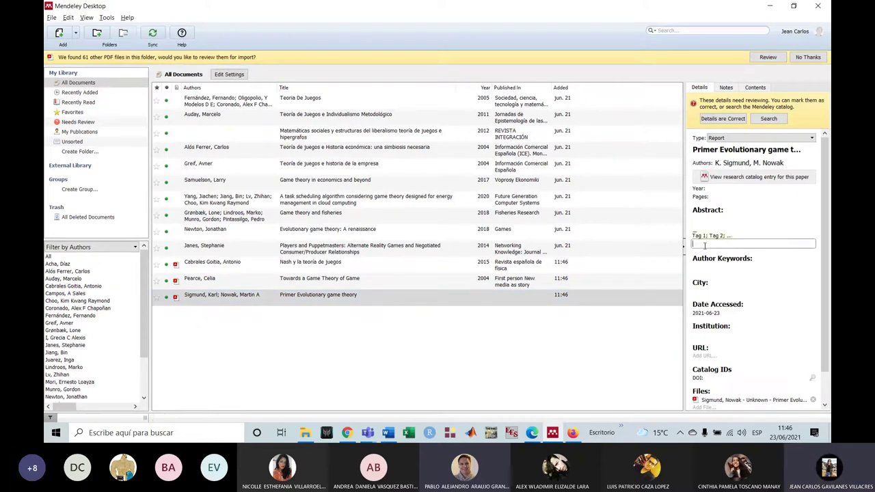
{"action": "left_click", "coordinate": [414, 370]}
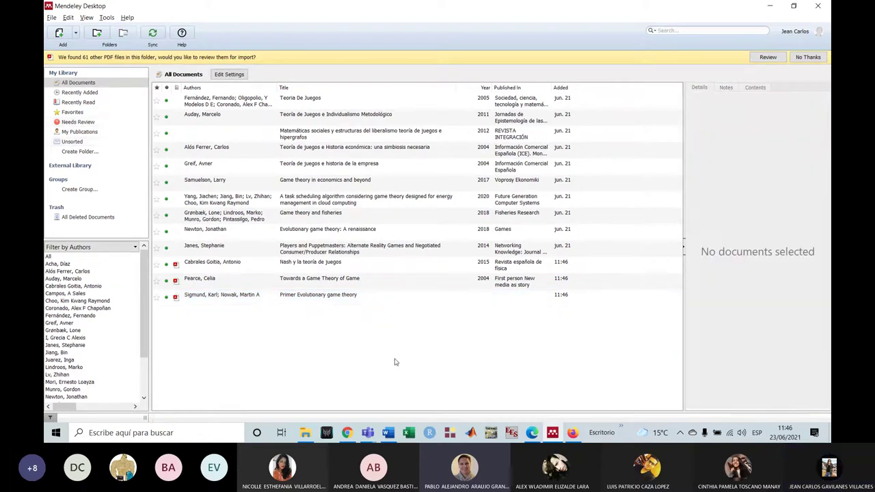
{"action": "left_click", "coordinate": [340, 301]}
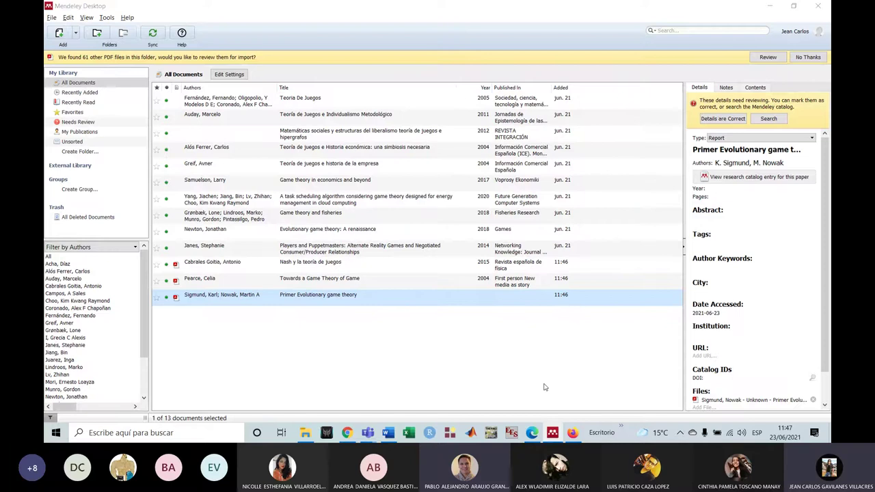
Step: Return to the cell.com PDF in Edge, close the Mendeley importer, and skim the article's pages, journal header and key references
{"action": "key", "text": "alt+Tab"}
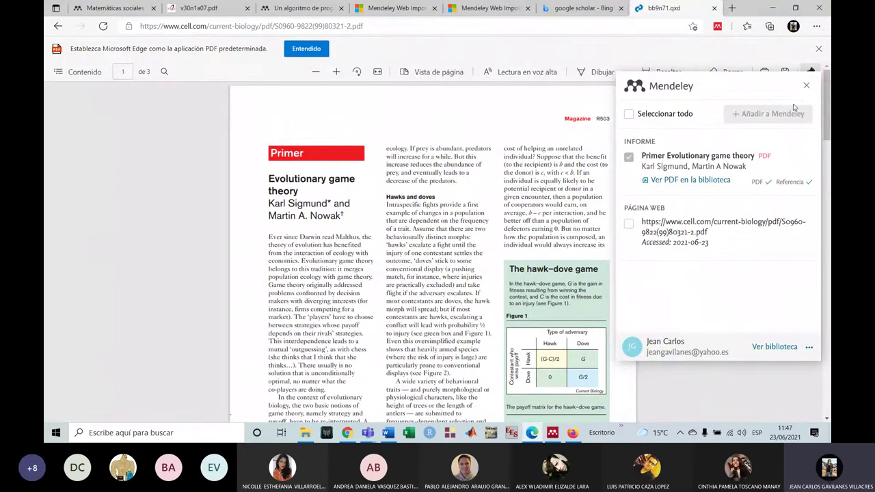
{"action": "left_click", "coordinate": [808, 86]}
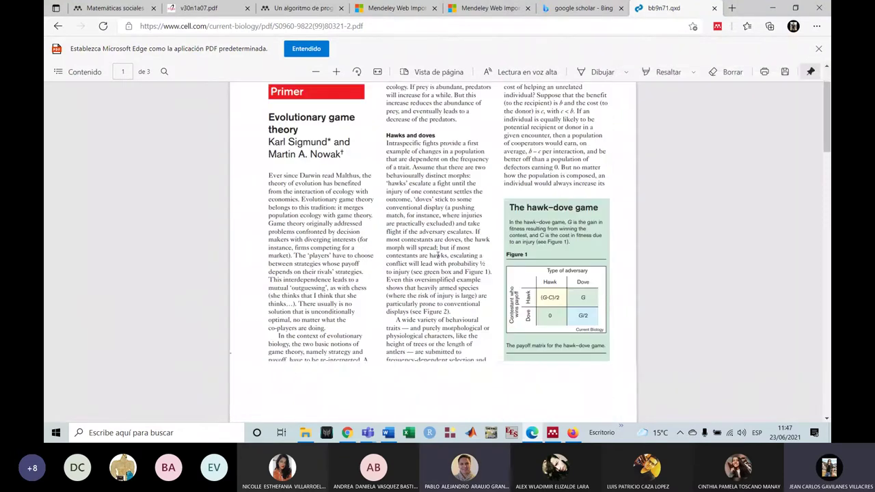
{"action": "scroll", "coordinate": [435, 254], "scroll_direction": "down", "scroll_amount": 3}
{"action": "scroll", "coordinate": [435, 254], "scroll_direction": "down", "scroll_amount": 10}
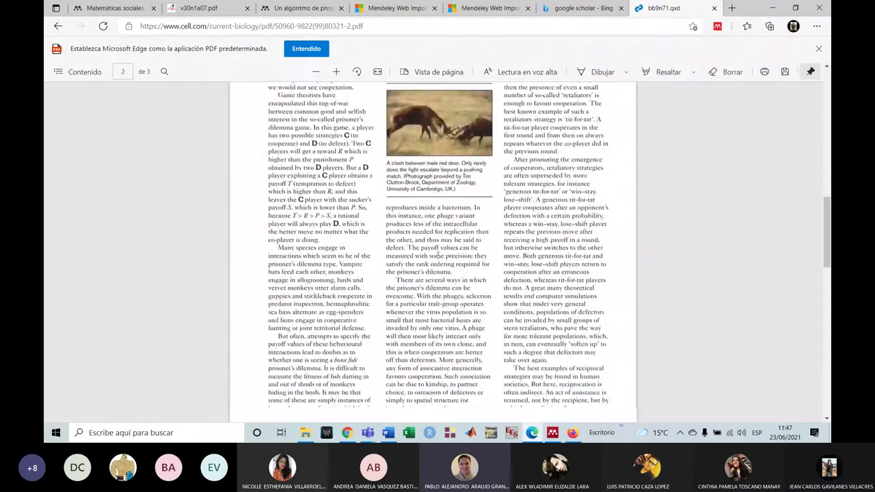
{"action": "scroll", "coordinate": [436, 253], "scroll_direction": "up", "scroll_amount": 15}
{"action": "scroll", "coordinate": [438, 254], "scroll_direction": "down", "scroll_amount": 20}
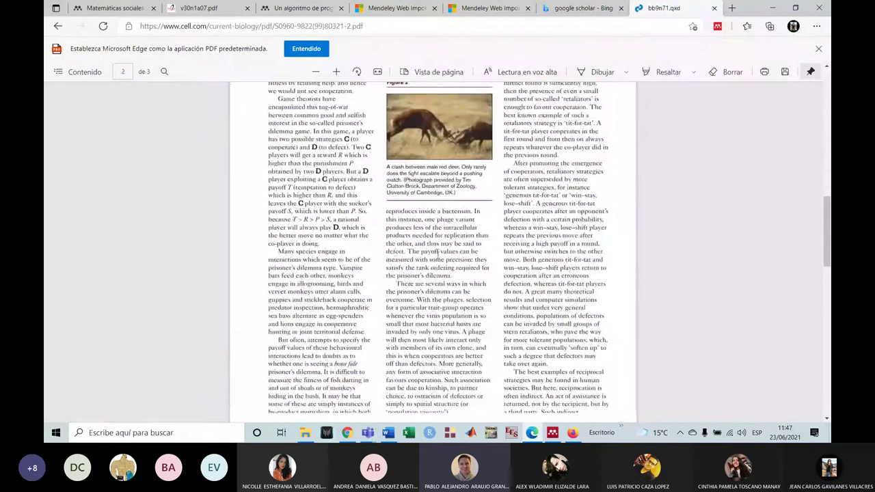
{"action": "scroll", "coordinate": [438, 254], "scroll_direction": "down", "scroll_amount": 4}
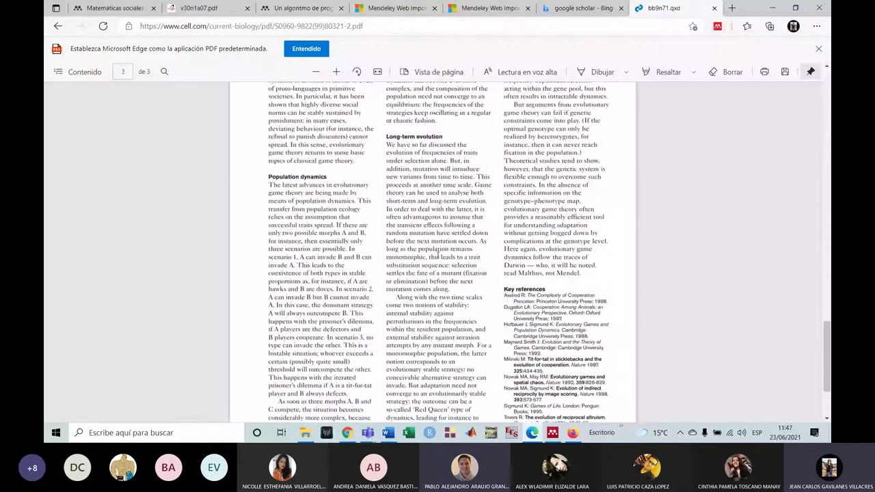
{"action": "scroll", "coordinate": [437, 255], "scroll_direction": "up", "scroll_amount": 6}
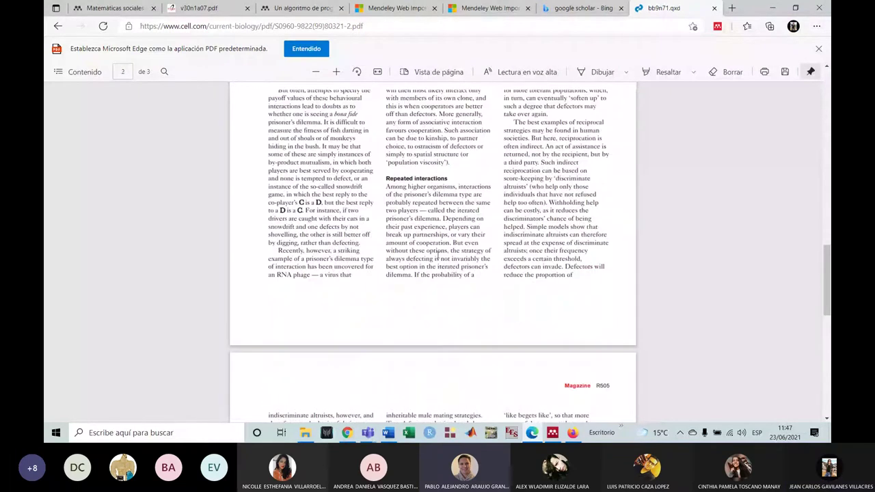
{"action": "scroll", "coordinate": [438, 254], "scroll_direction": "up", "scroll_amount": 6}
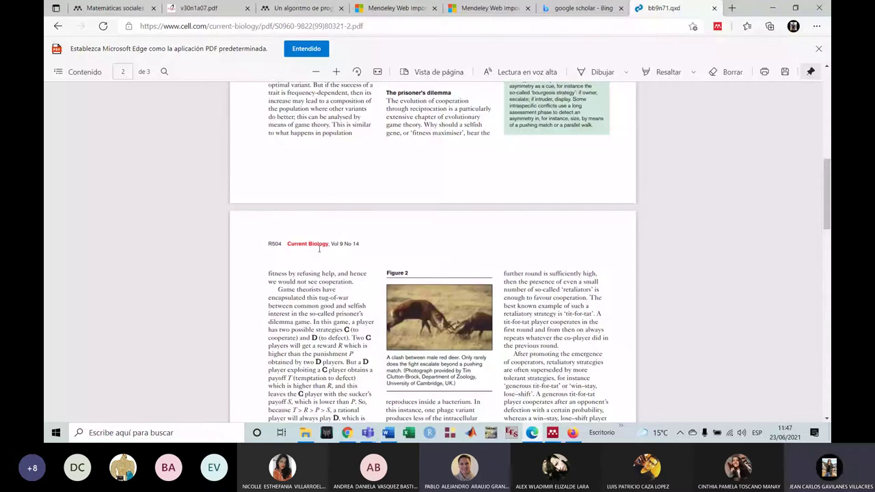
{"action": "scroll", "coordinate": [408, 226], "scroll_direction": "up", "scroll_amount": 6}
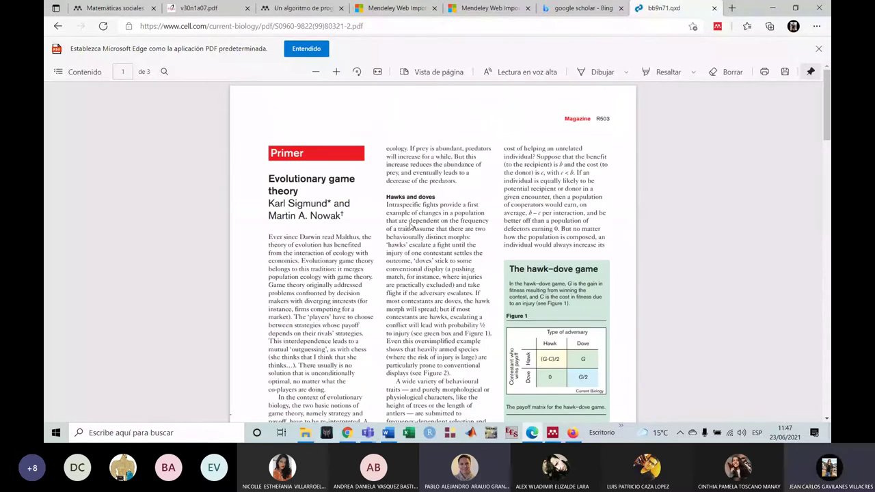
{"action": "scroll", "coordinate": [410, 225], "scroll_direction": "down", "scroll_amount": 5}
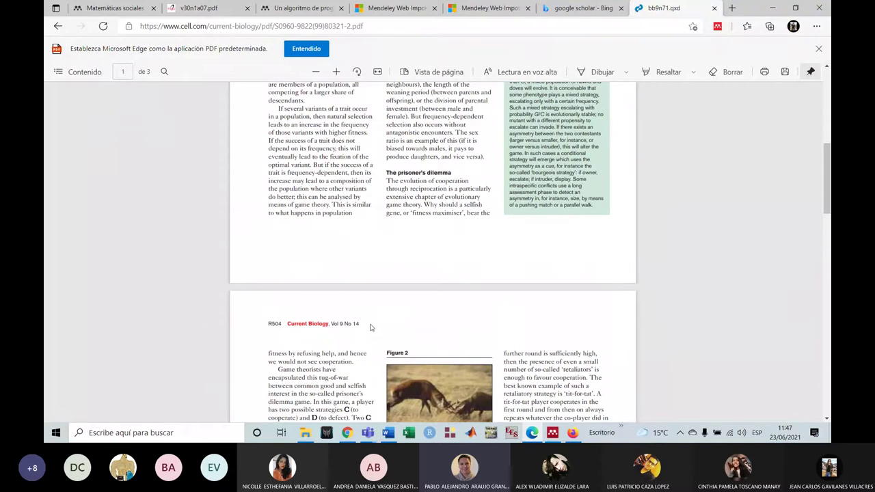
{"action": "scroll", "coordinate": [370, 328], "scroll_direction": "up", "scroll_amount": 5}
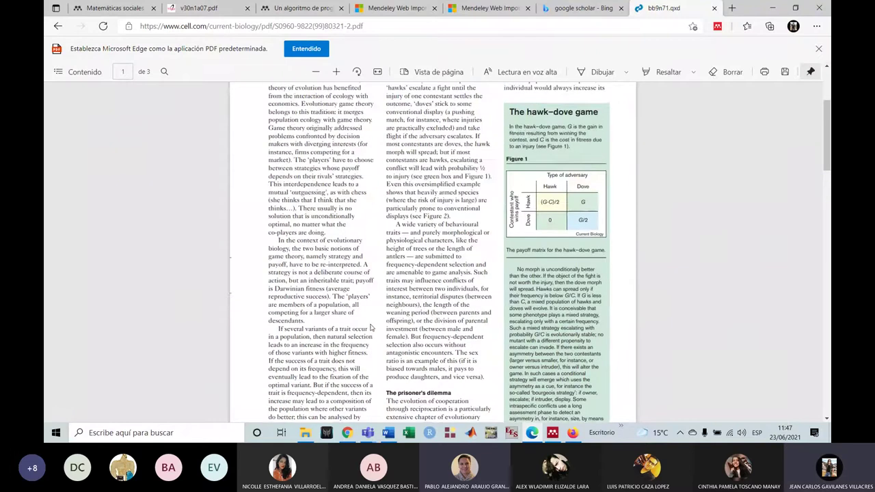
{"action": "scroll", "coordinate": [371, 327], "scroll_direction": "up", "scroll_amount": 3}
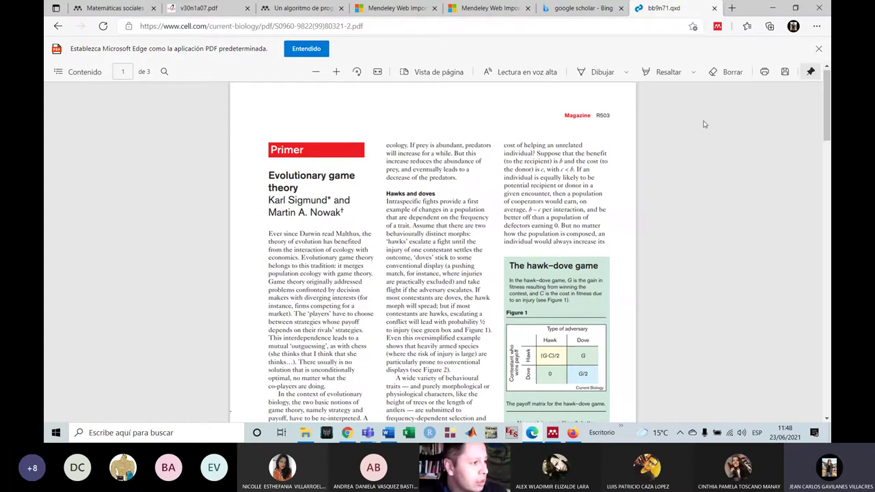
{"action": "key", "text": "alt+Tab"}
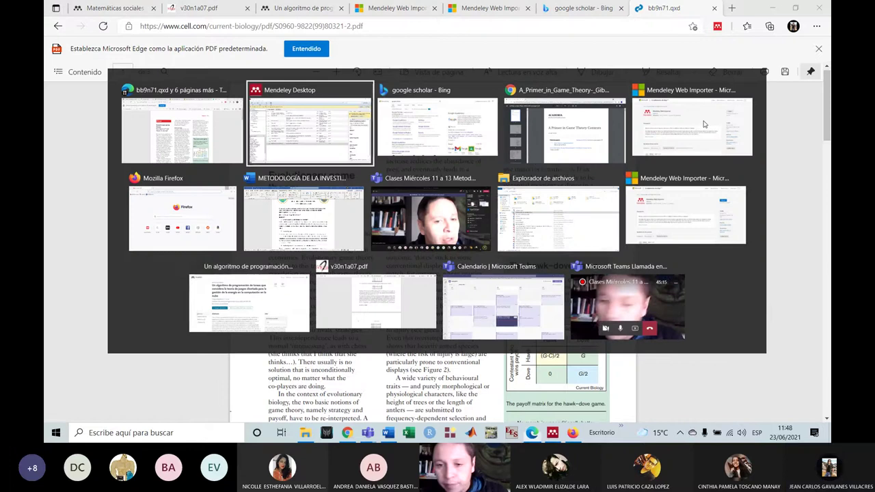
{"action": "key", "text": "alt+Tab"}
{"action": "key", "text": "alt+Tab"}
{"action": "key", "text": "alt+Tab"}
{"action": "key", "text": "alt+Tab"}
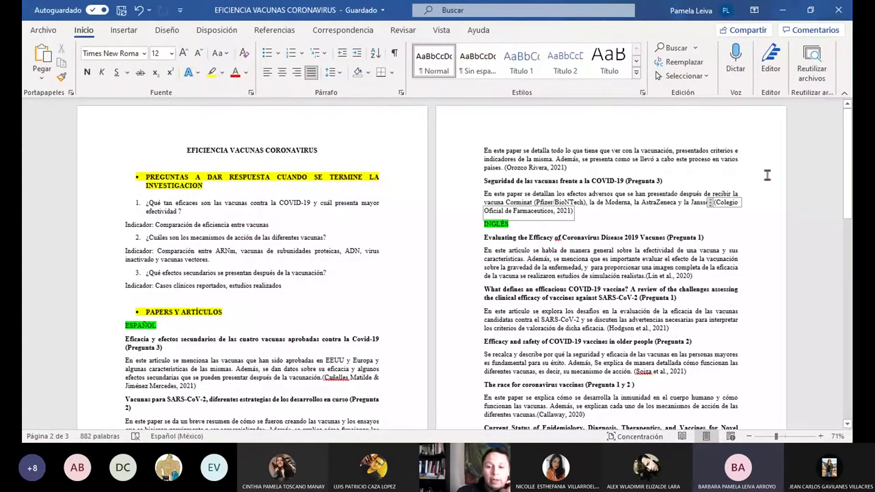
Step: Examine the research questions and their indicators in the Word document "EFICIENCIA VACUNAS CORONAVIRUS"
{"action": "scroll", "coordinate": [839, 140], "scroll_direction": "down", "scroll_amount": 1}
{"action": "scroll", "coordinate": [839, 140], "scroll_direction": "up", "scroll_amount": 1}
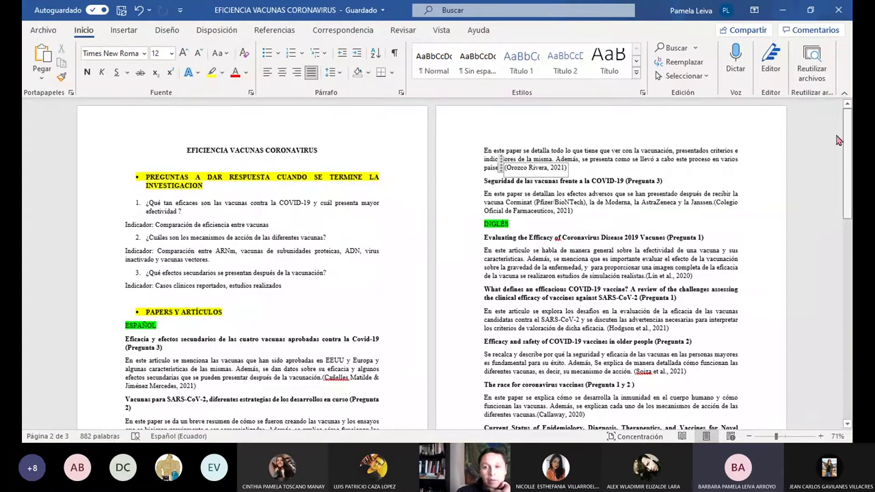
{"action": "left_click", "coordinate": [367, 317]}
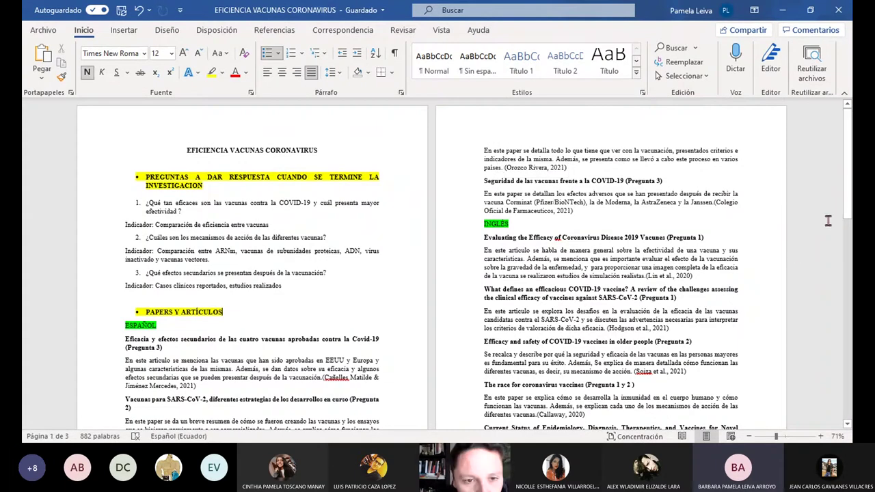
{"action": "left_click", "coordinate": [783, 327]}
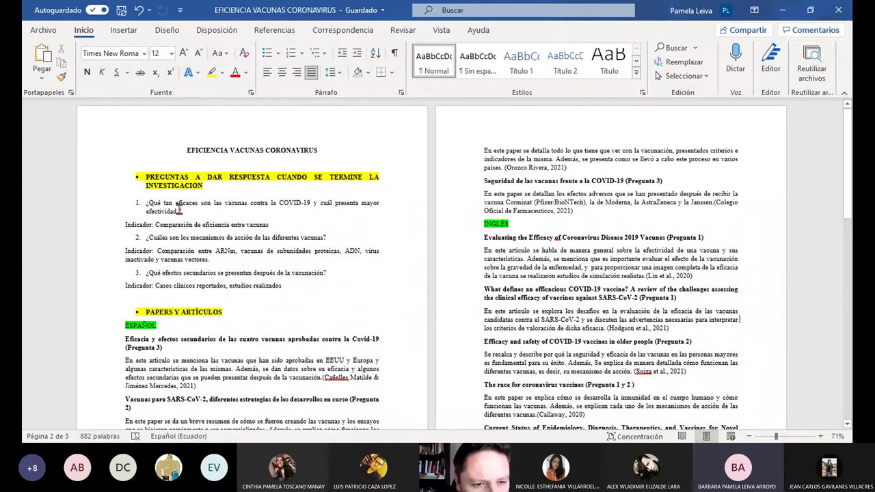
{"action": "triple_click", "coordinate": [156, 207]}
{"action": "left_click", "coordinate": [281, 312]}
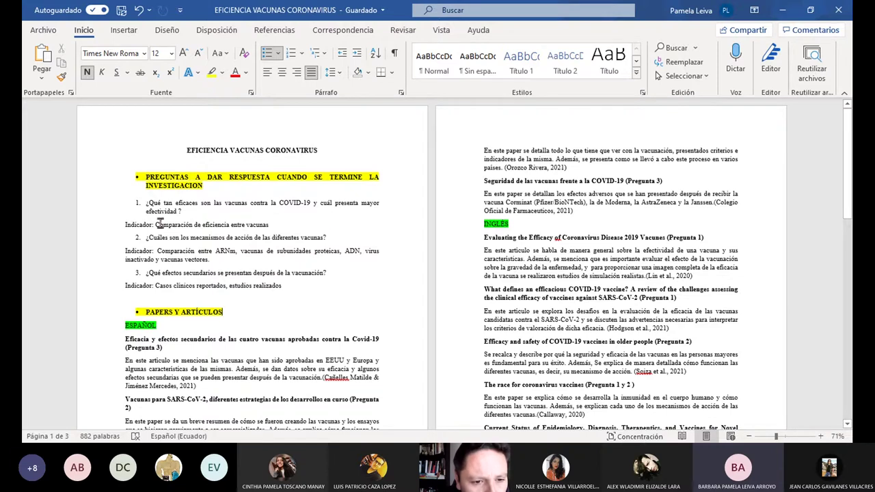
{"action": "left_click_drag", "start_coordinate": [155, 225], "coordinate": [195, 231]}
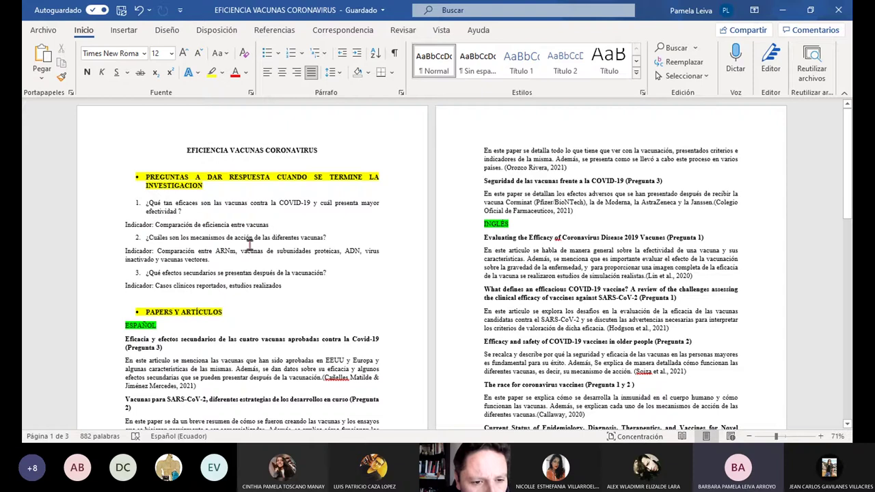
{"action": "double_click", "coordinate": [216, 253]}
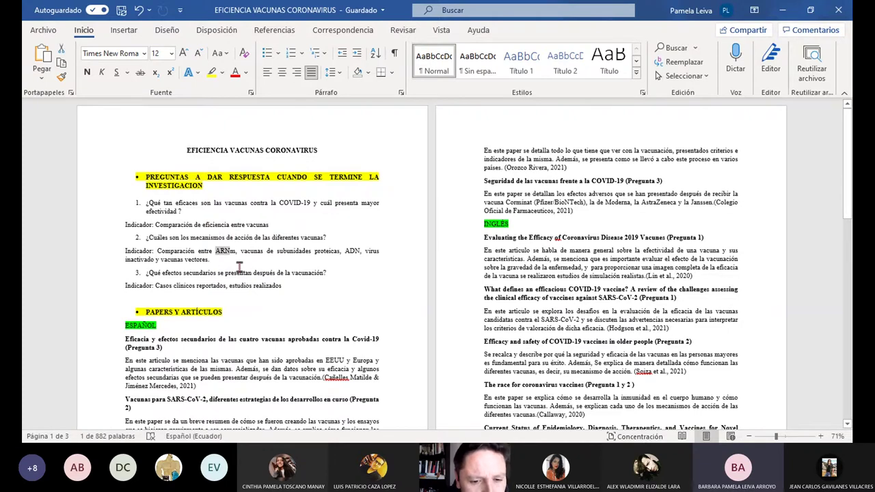
{"action": "left_click", "coordinate": [272, 262]}
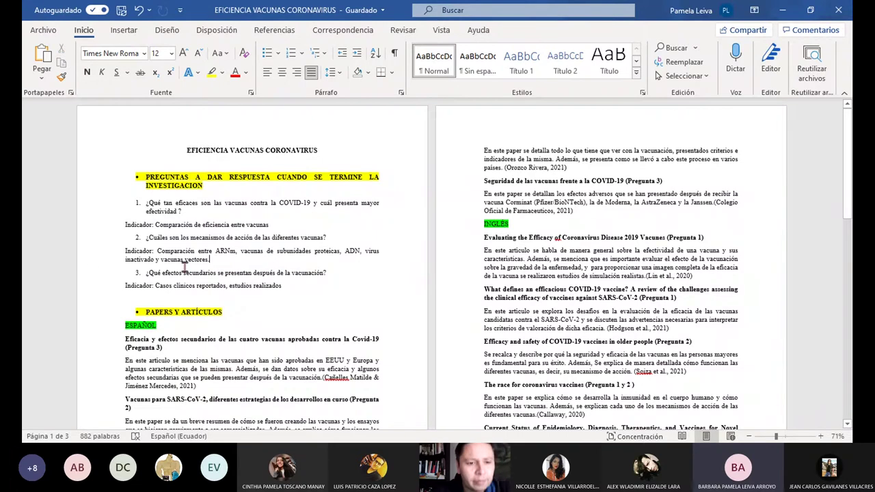
Step: Review the Spanish and English entries under "PAPERS Y ARTÍCULOS", checking which research question each paper is assigned to
{"action": "scroll", "coordinate": [261, 184], "scroll_direction": "down", "scroll_amount": 4}
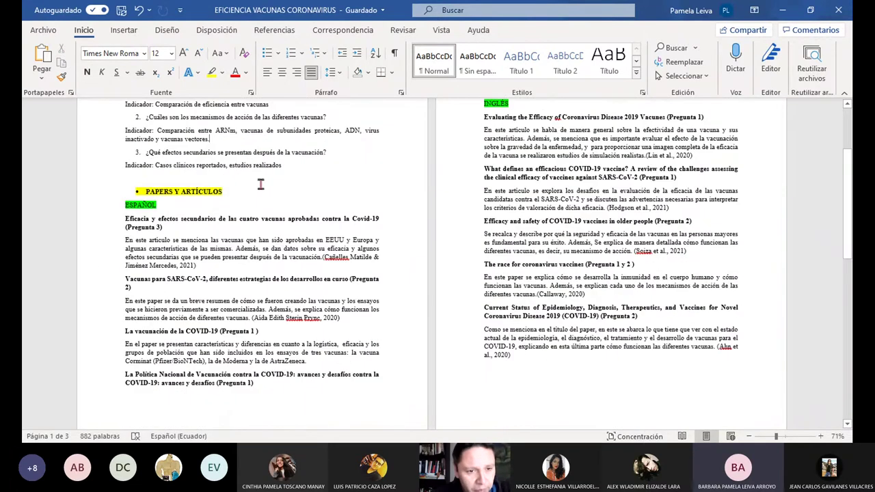
{"action": "scroll", "coordinate": [260, 185], "scroll_direction": "up", "scroll_amount": 1}
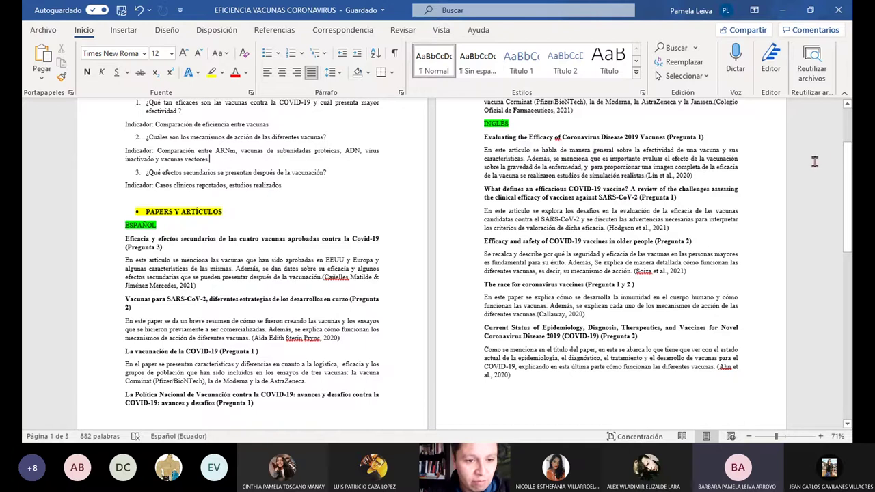
{"action": "scroll", "coordinate": [848, 164], "scroll_direction": "up", "scroll_amount": 1}
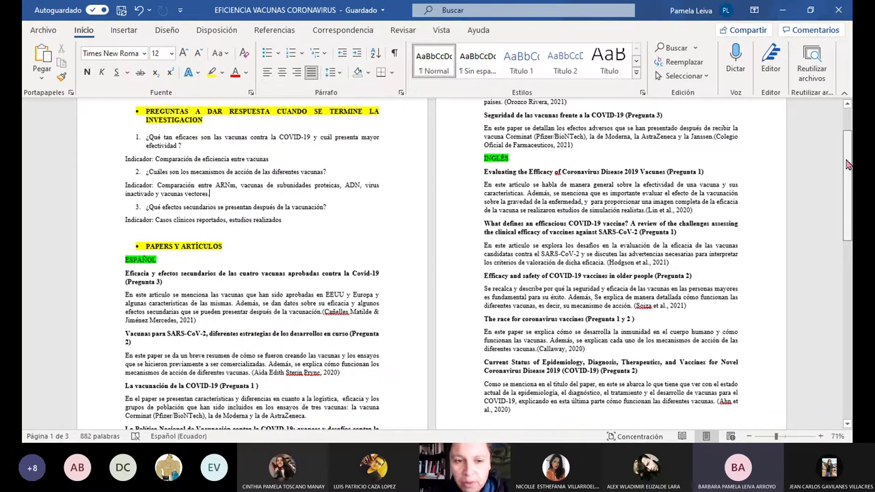
{"action": "scroll", "coordinate": [848, 173], "scroll_direction": "down", "scroll_amount": 1}
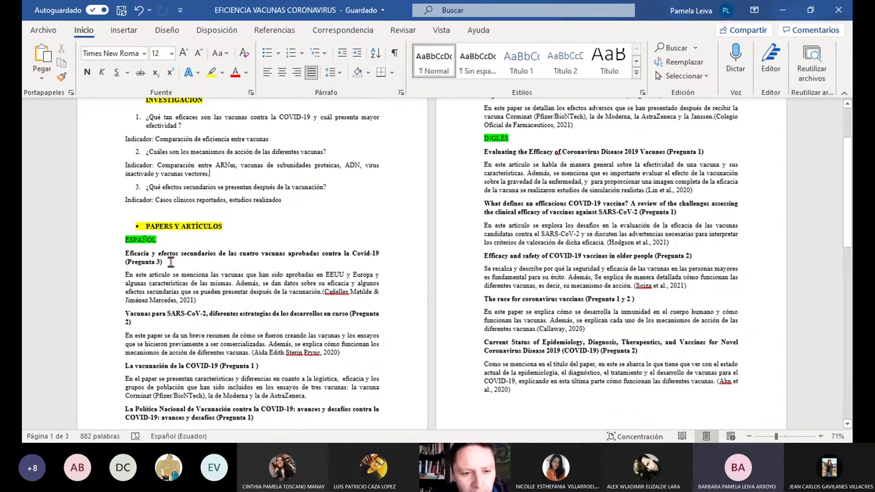
{"action": "left_click_drag", "start_coordinate": [165, 263], "coordinate": [123, 262]}
{"action": "left_click", "coordinate": [365, 214]}
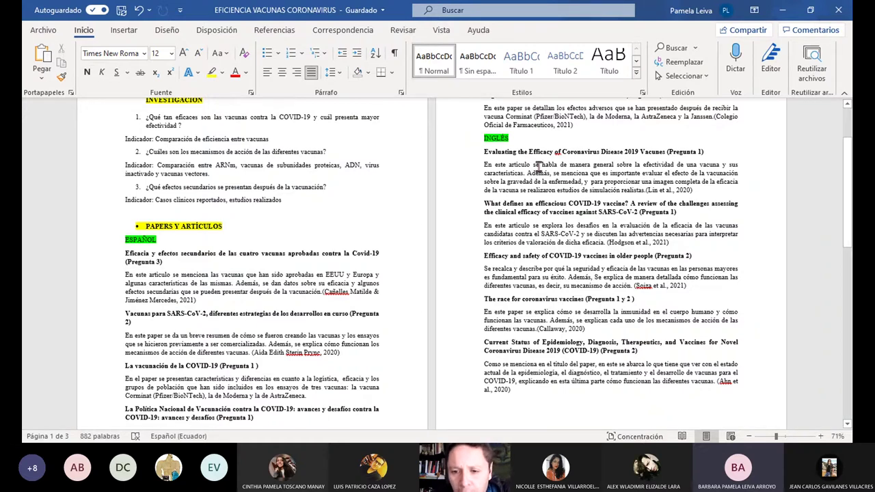
{"action": "left_click", "coordinate": [647, 298]}
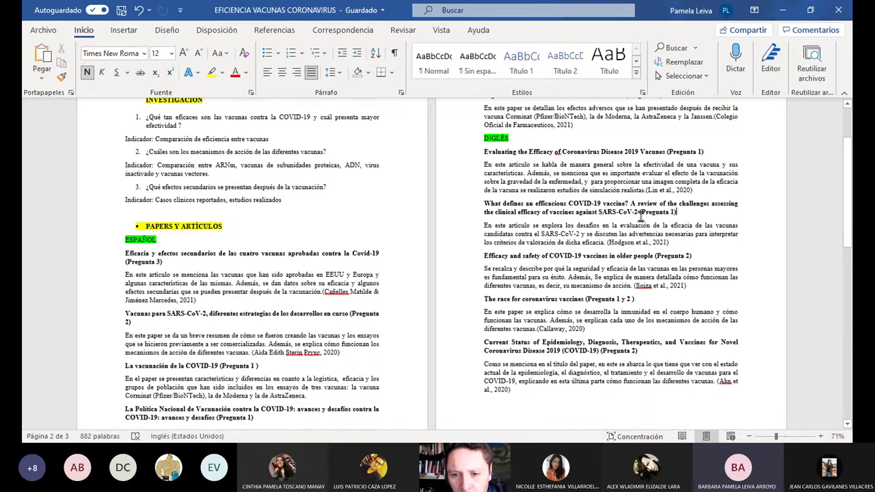
{"action": "scroll", "coordinate": [848, 228], "scroll_direction": "down", "scroll_amount": 2}
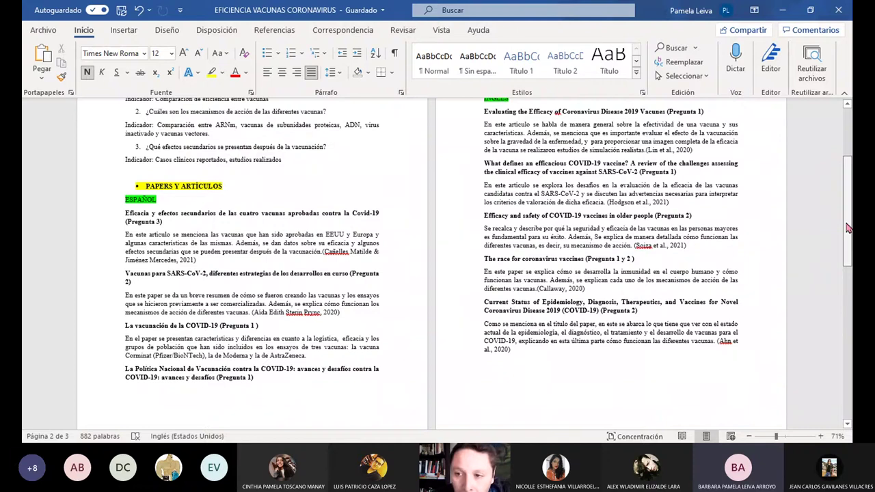
{"action": "scroll", "coordinate": [848, 228], "scroll_direction": "up", "scroll_amount": 9}
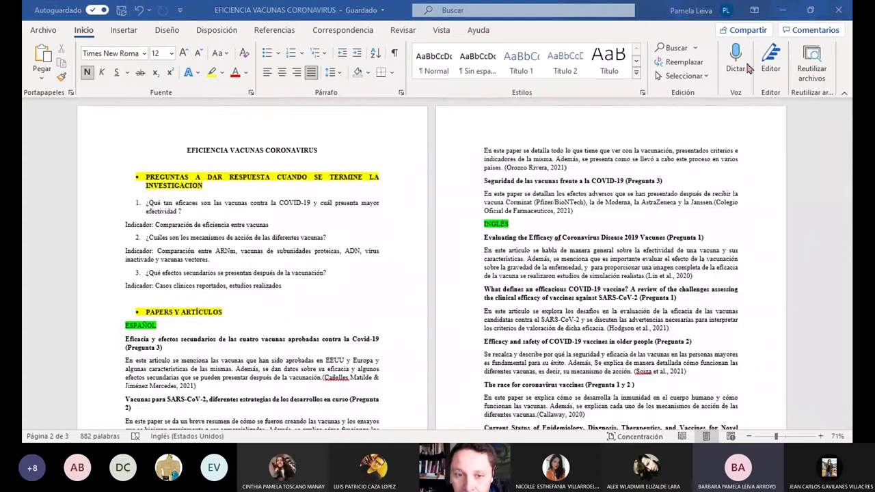